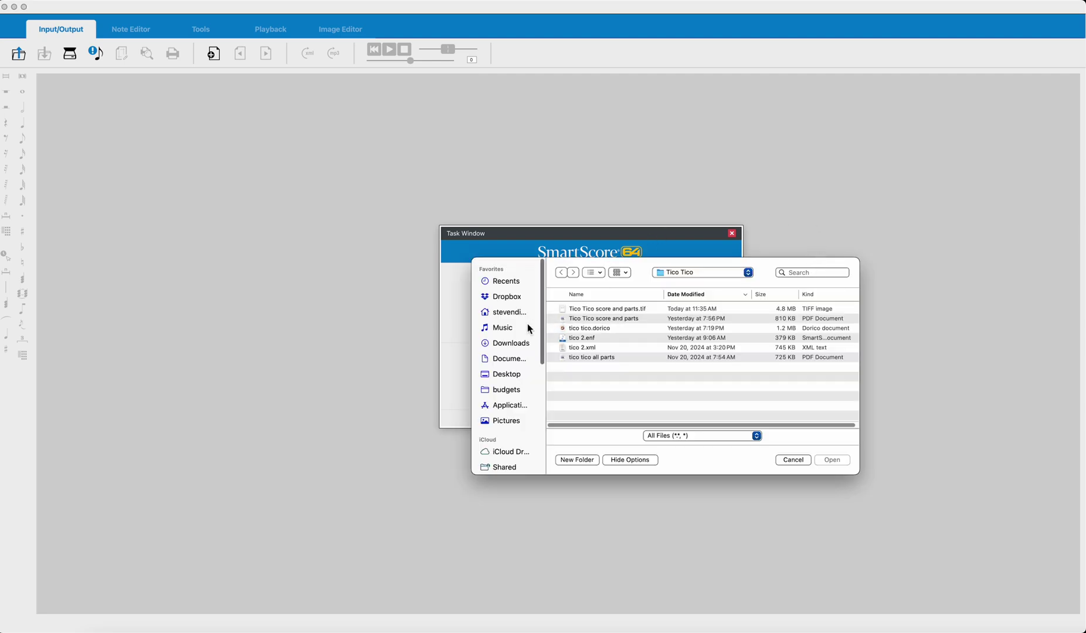
Open "tico tico all parts (dragged).pdf" from the Downloads folder.
click(510, 296)
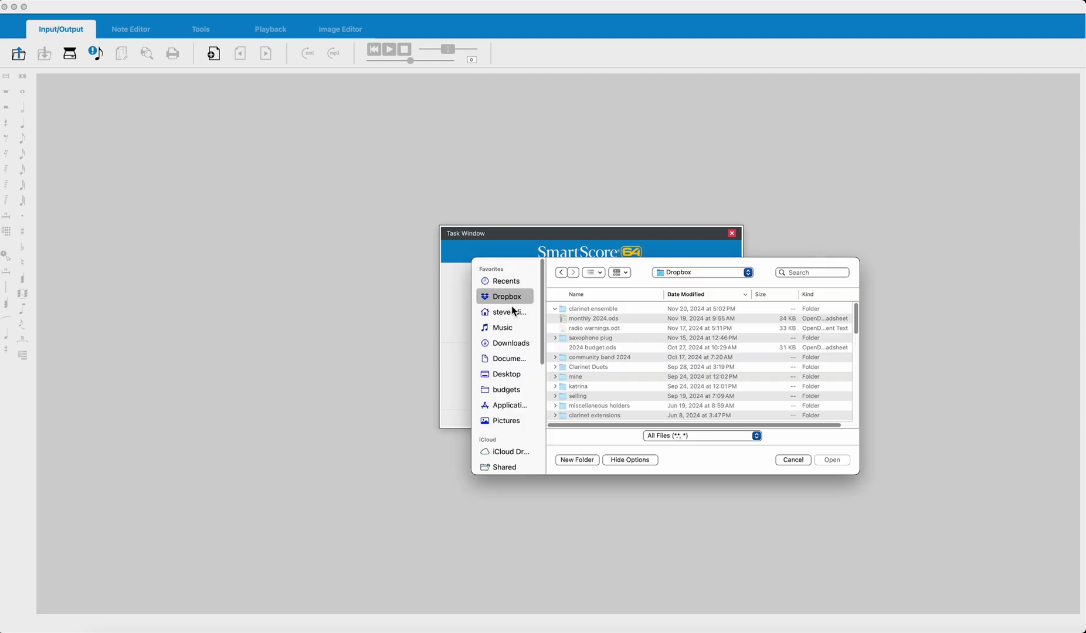
click(513, 347)
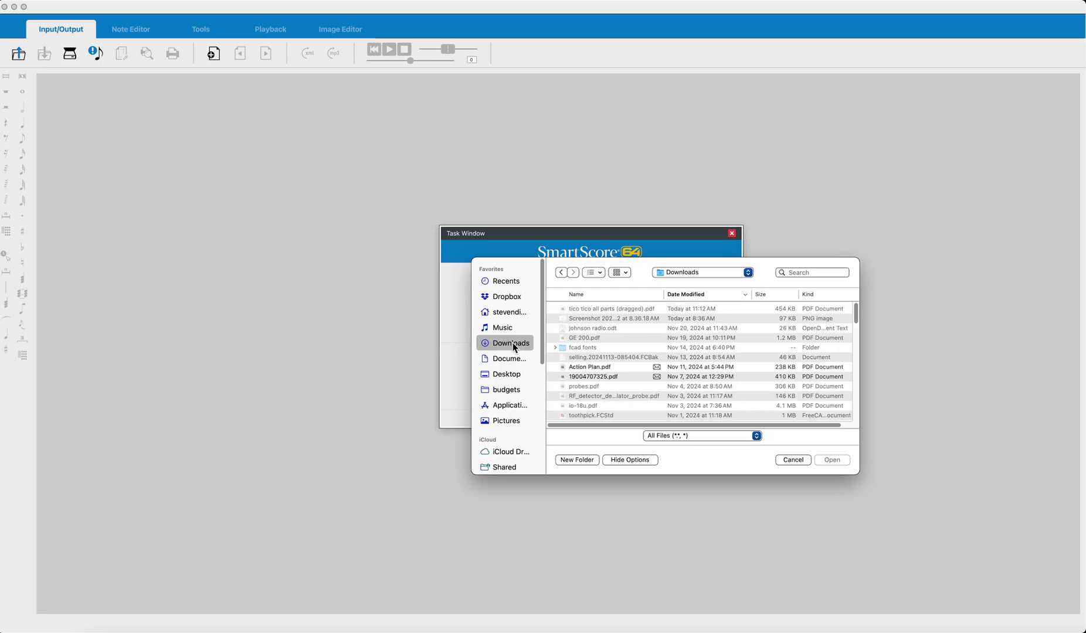
click(616, 309)
click(839, 465)
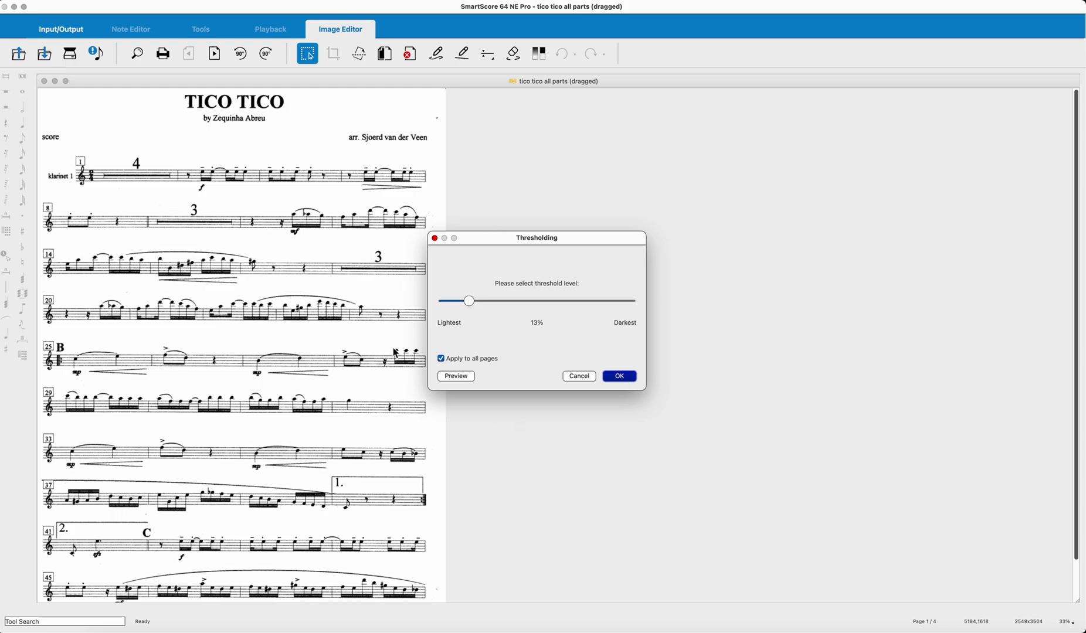
Accept the 13% threshold for all pages and start the recognition setup without saving the image changes.
click(619, 376)
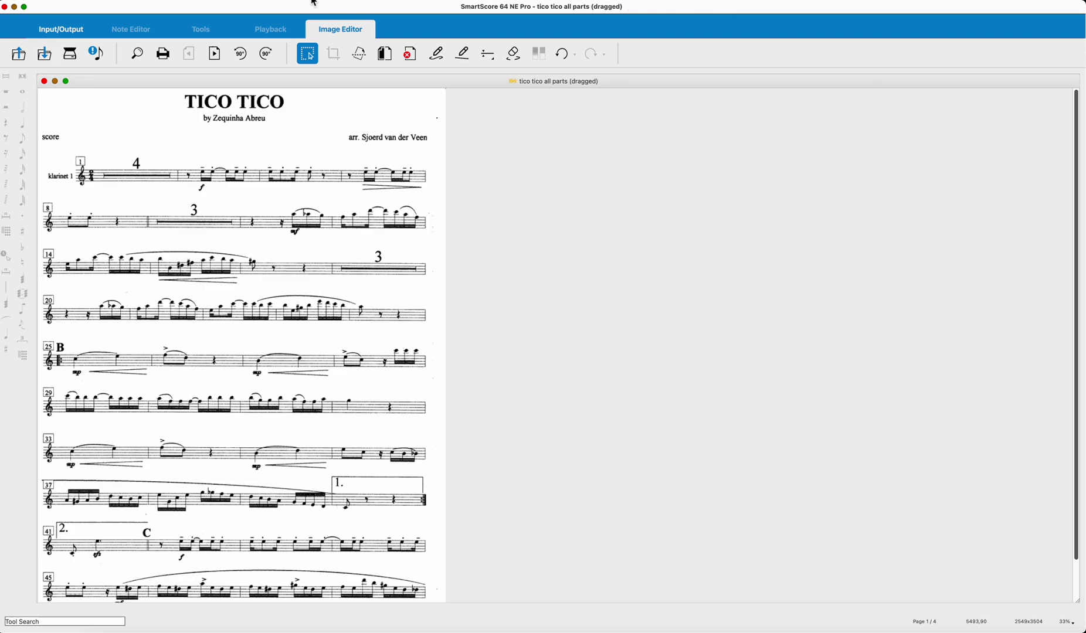
click(97, 56)
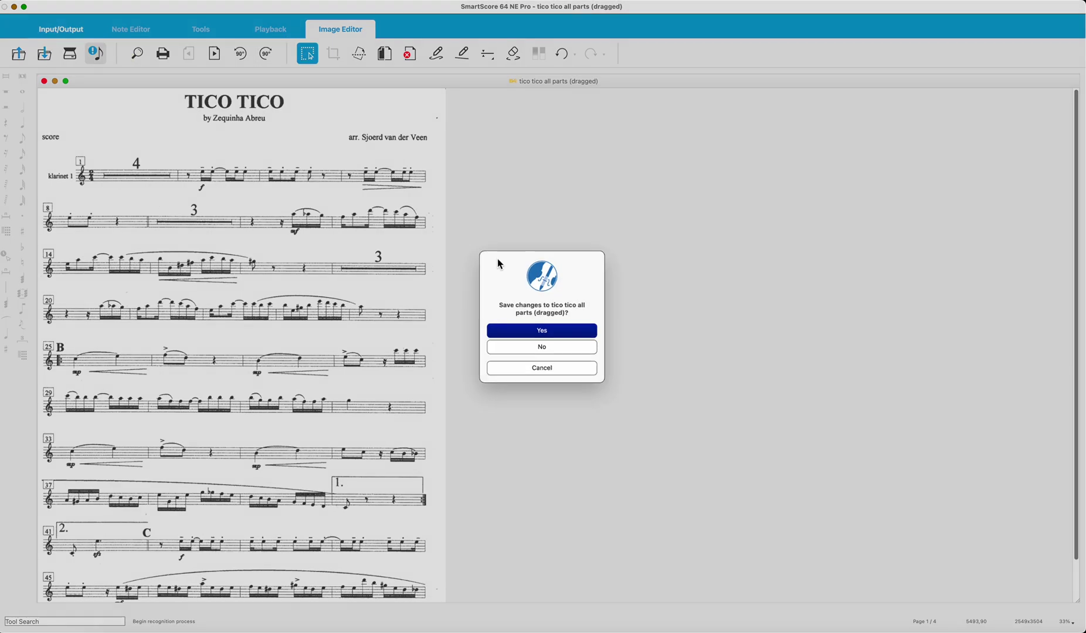
click(536, 346)
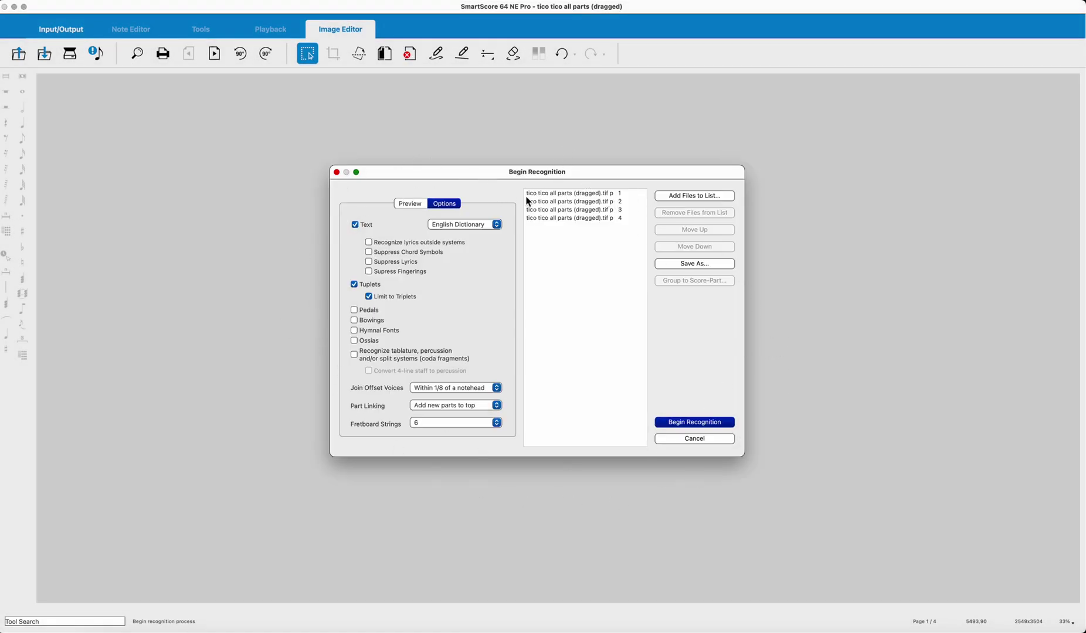
Group pages 1 and 2 of the file list into a score part named "clarinet 1".
click(559, 195)
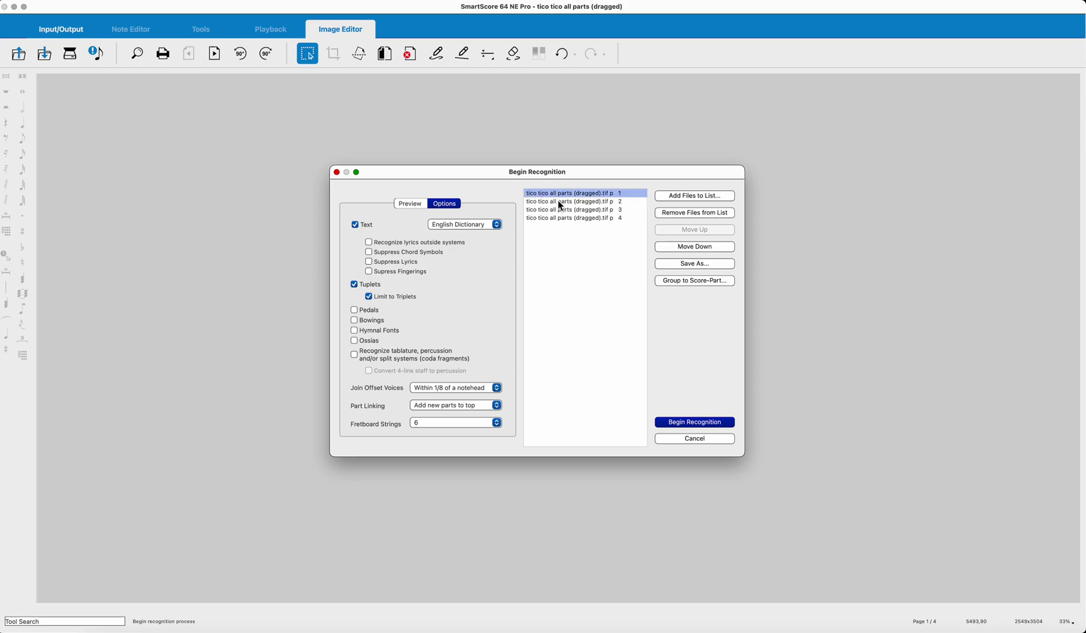
shift+click(560, 202)
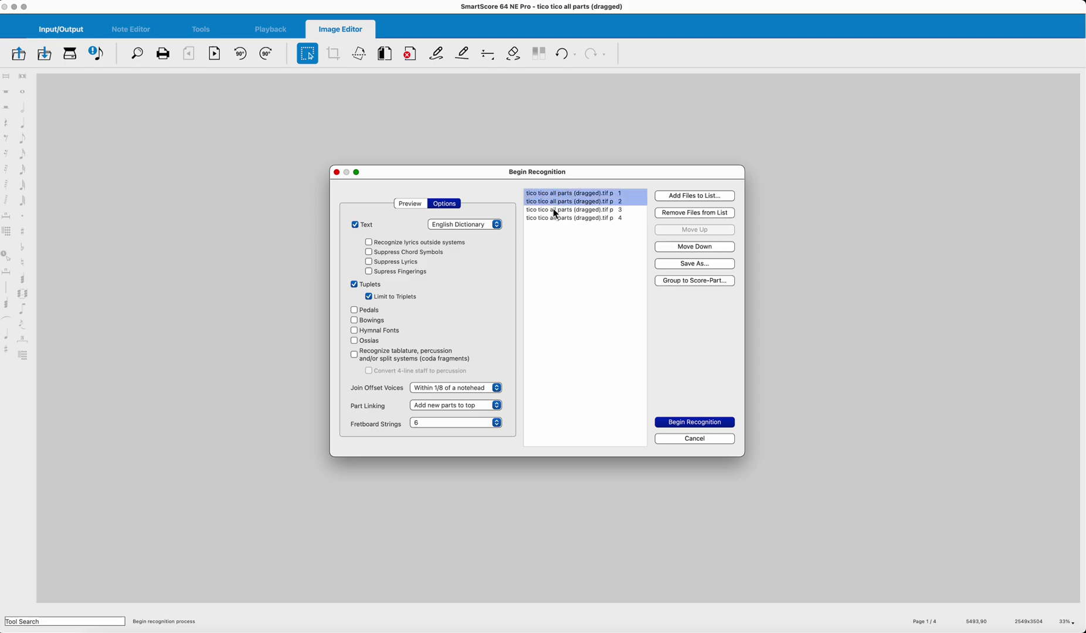
click(694, 280)
triple_click(581, 303)
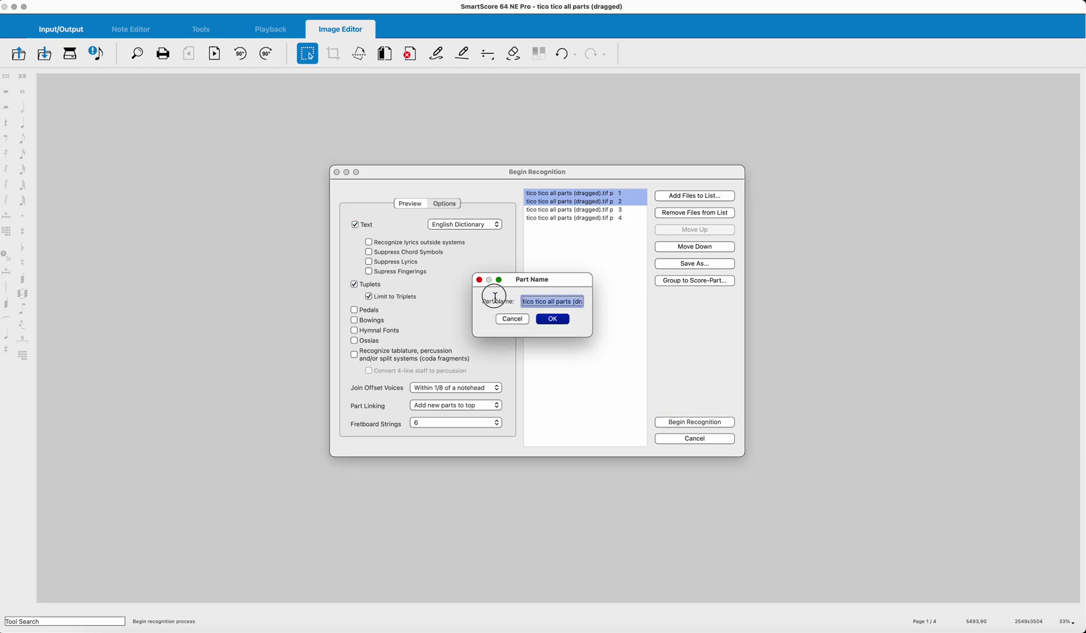
text(clarinet 1)
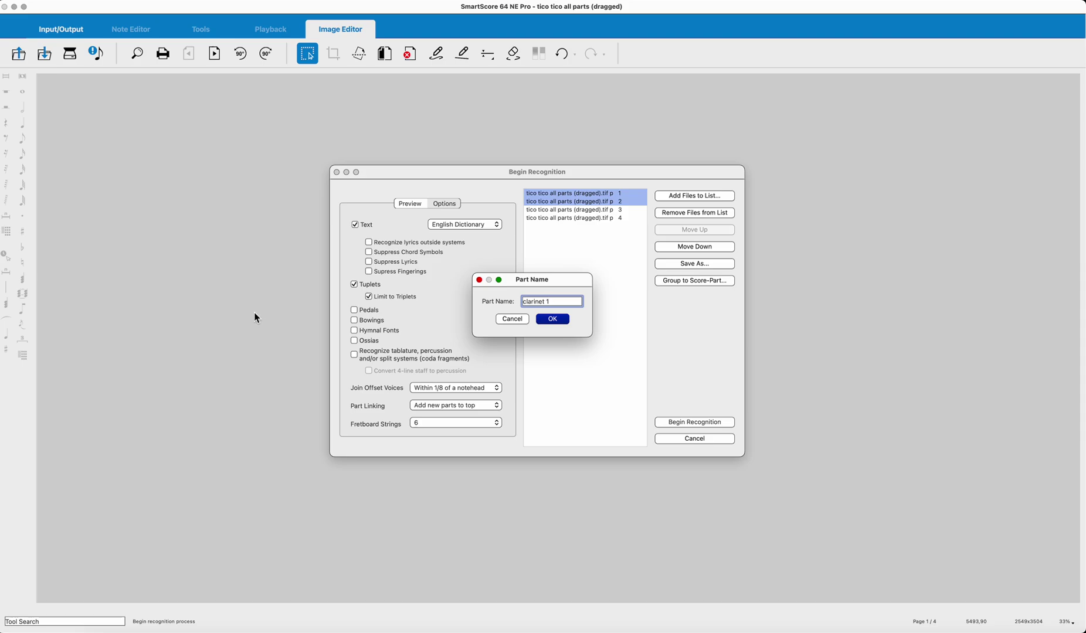
click(552, 319)
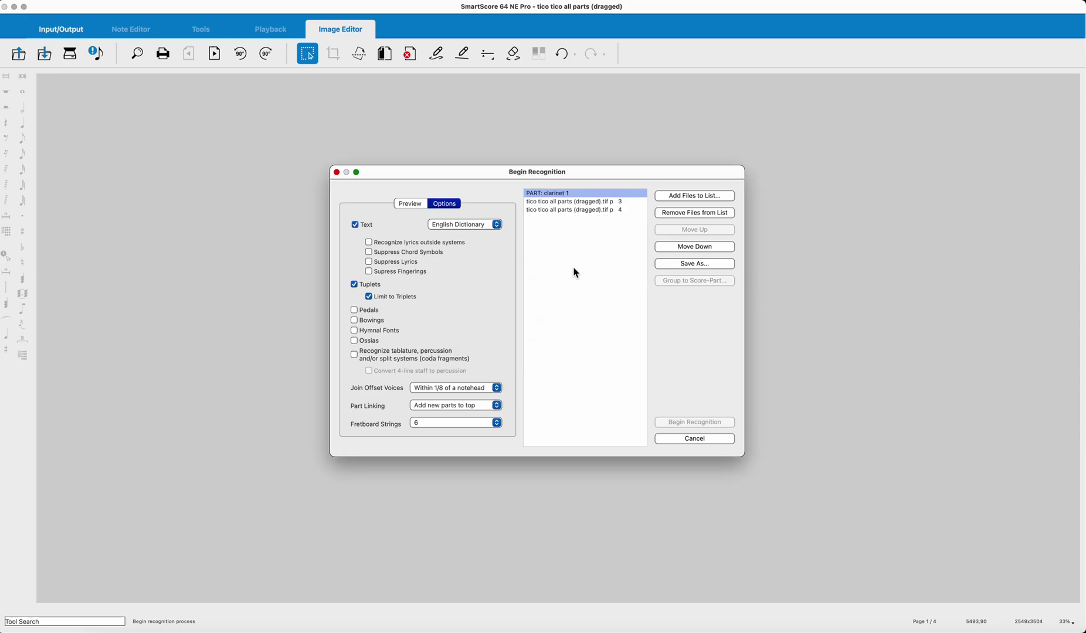
Group pages 3 and 4 of the file list into a score part named "clarinet 2".
click(549, 203)
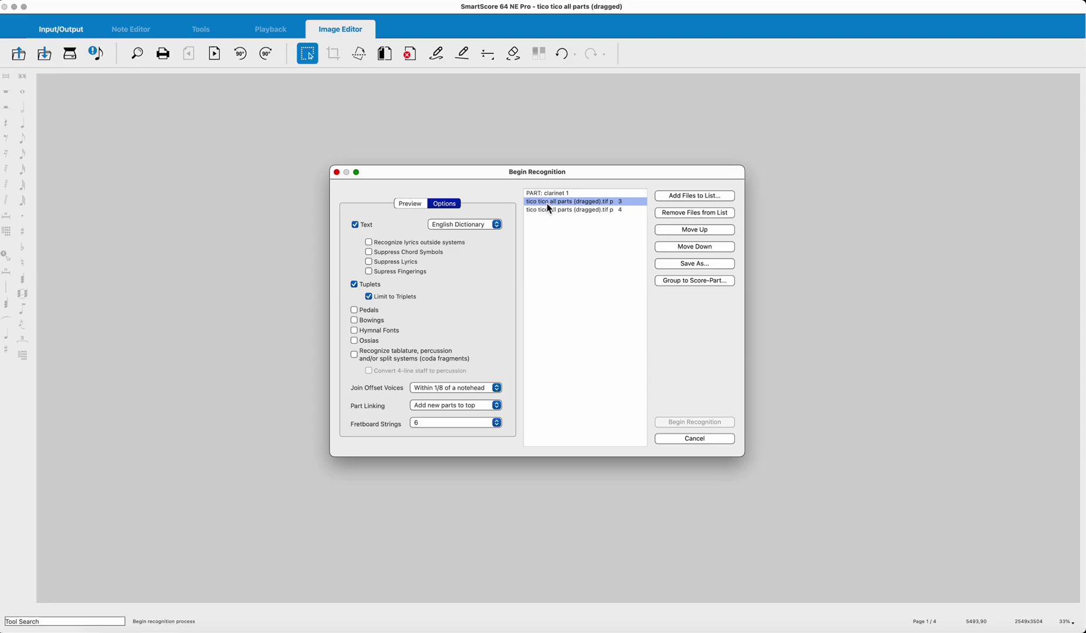
shift+click(546, 210)
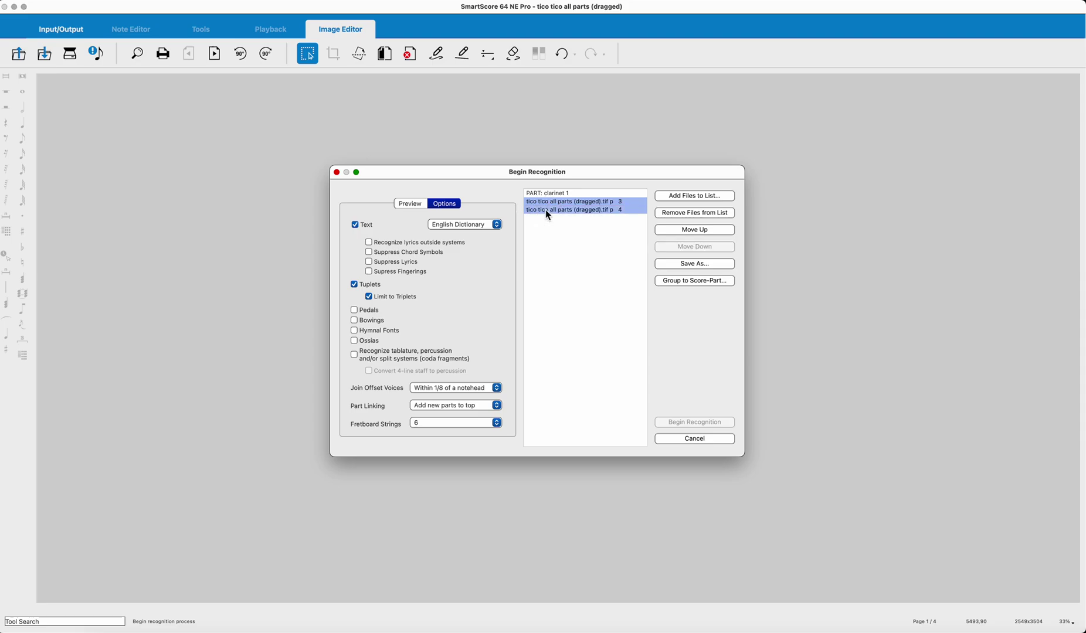
click(697, 282)
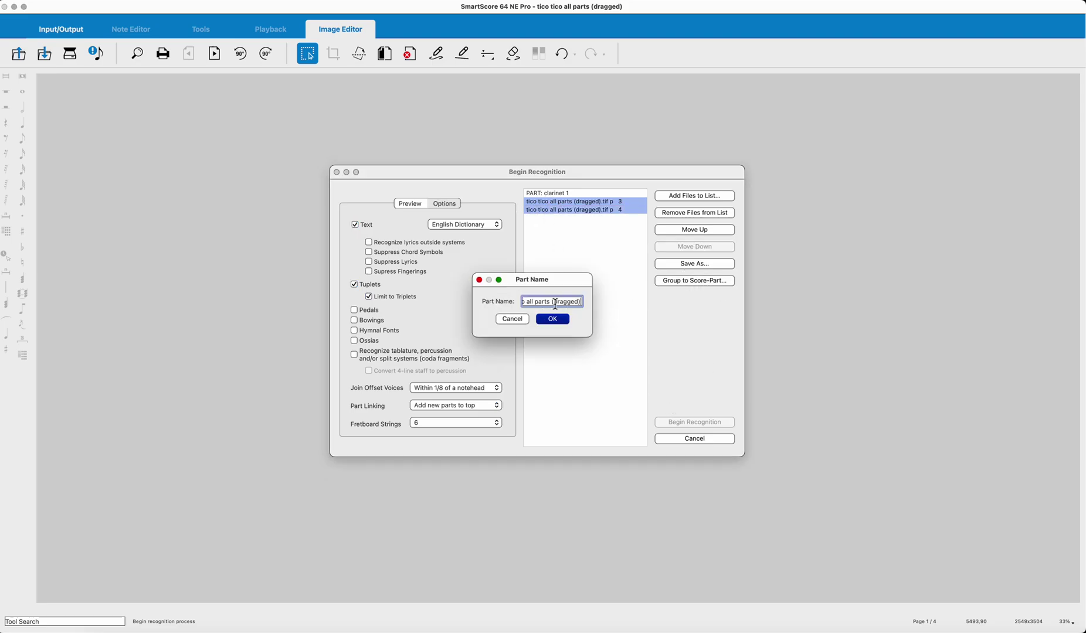
key(super+a)
text(c)
click(554, 324)
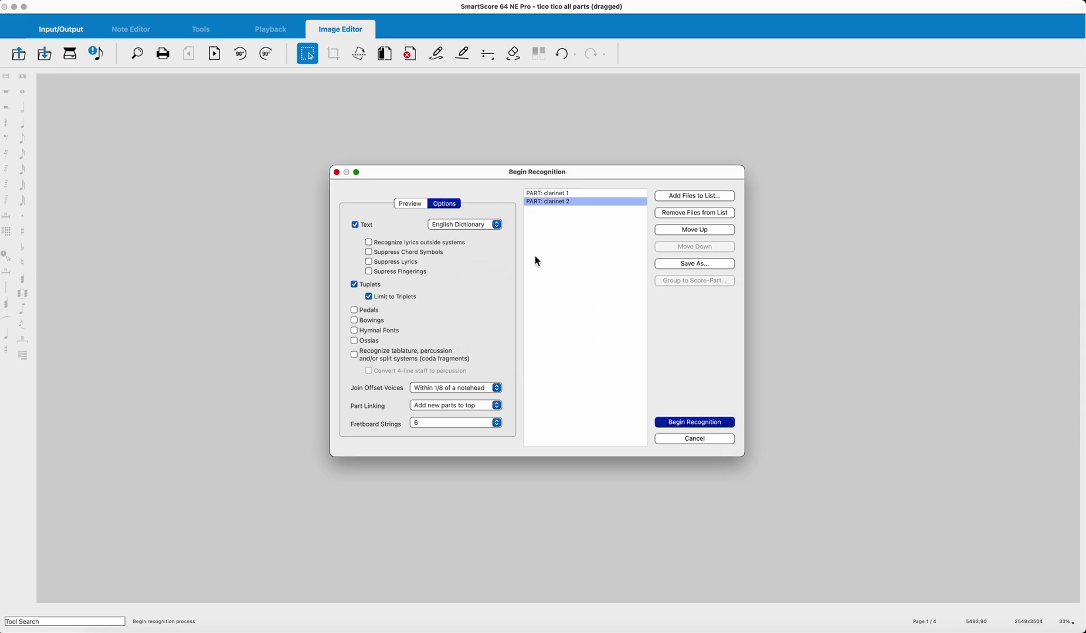
Run the recognition with text recognition turned off and open the resulting SmartScore file.
click(356, 227)
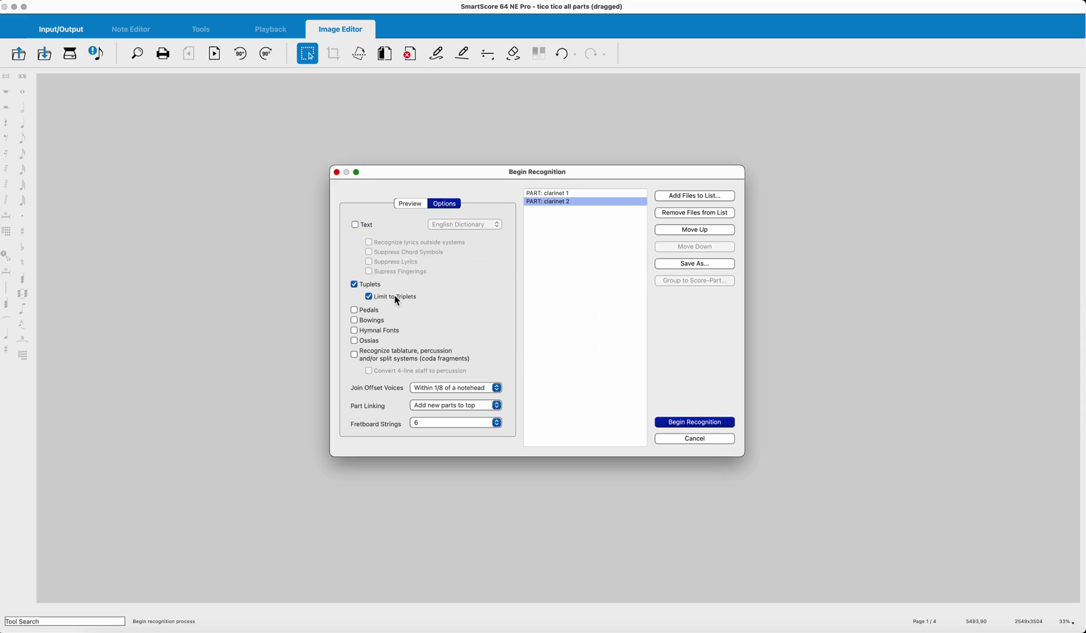
click(679, 422)
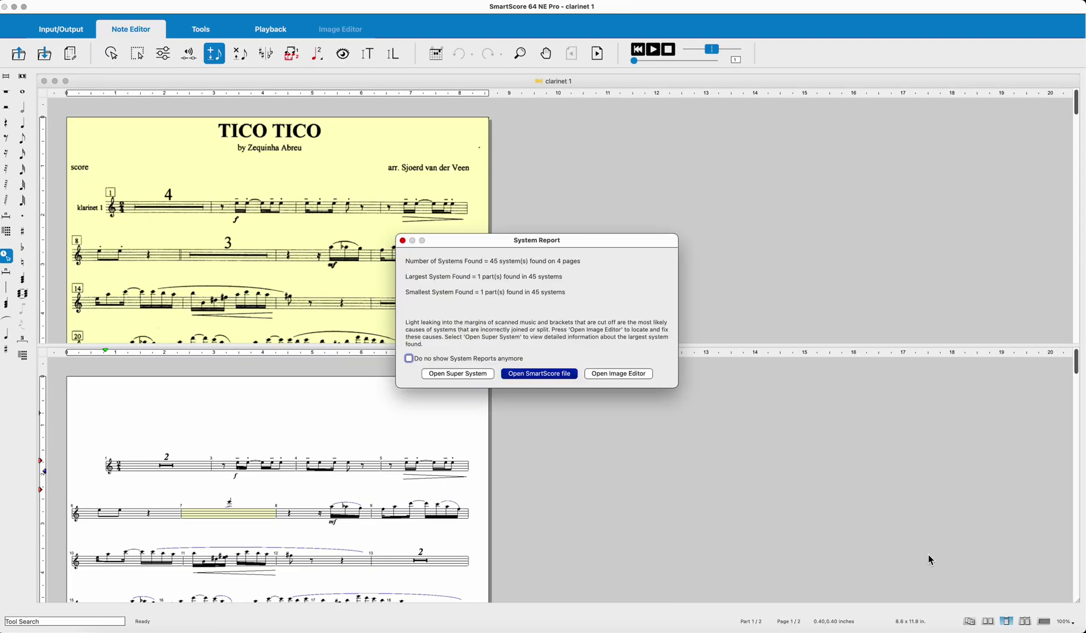
click(556, 379)
click(471, 226)
click(558, 368)
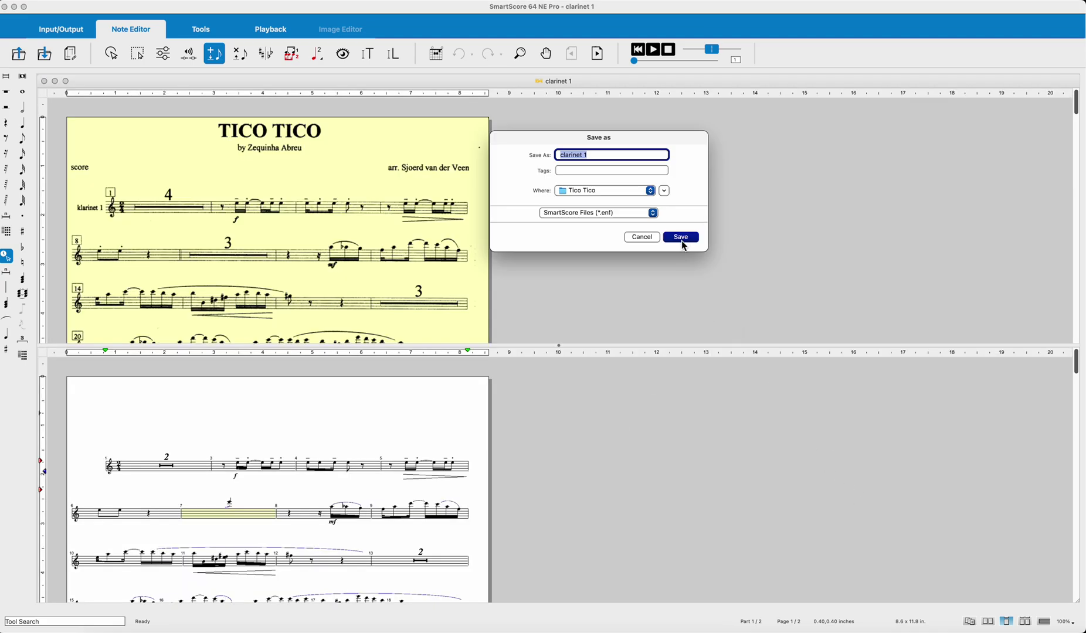
Save the recognized score as "clarinet 1" in SmartScore (*.enf) format in the Downloads folder.
click(650, 191)
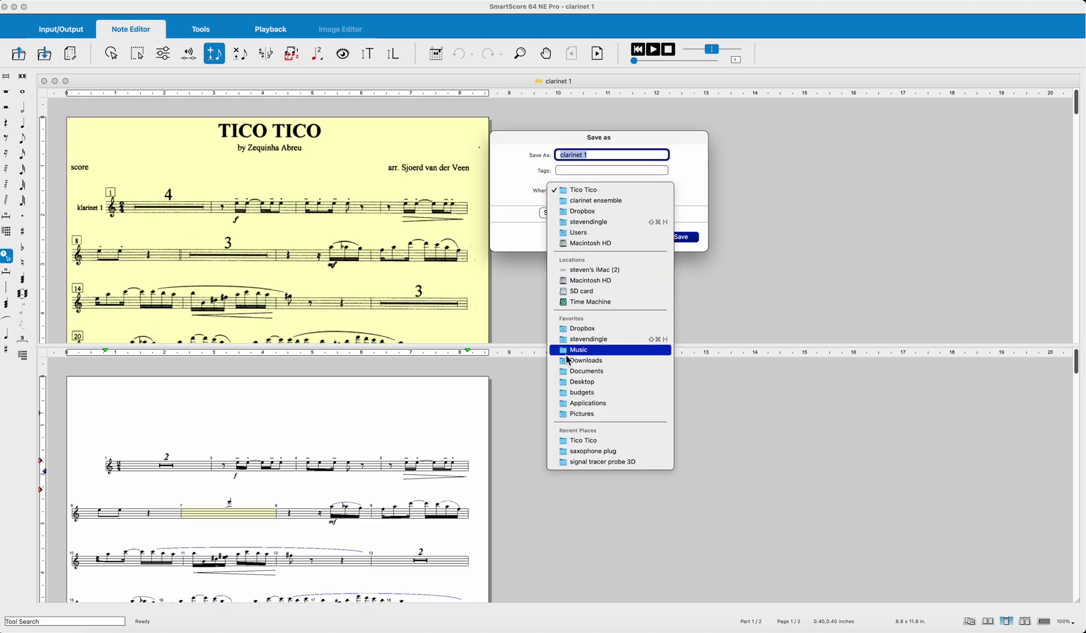
click(585, 360)
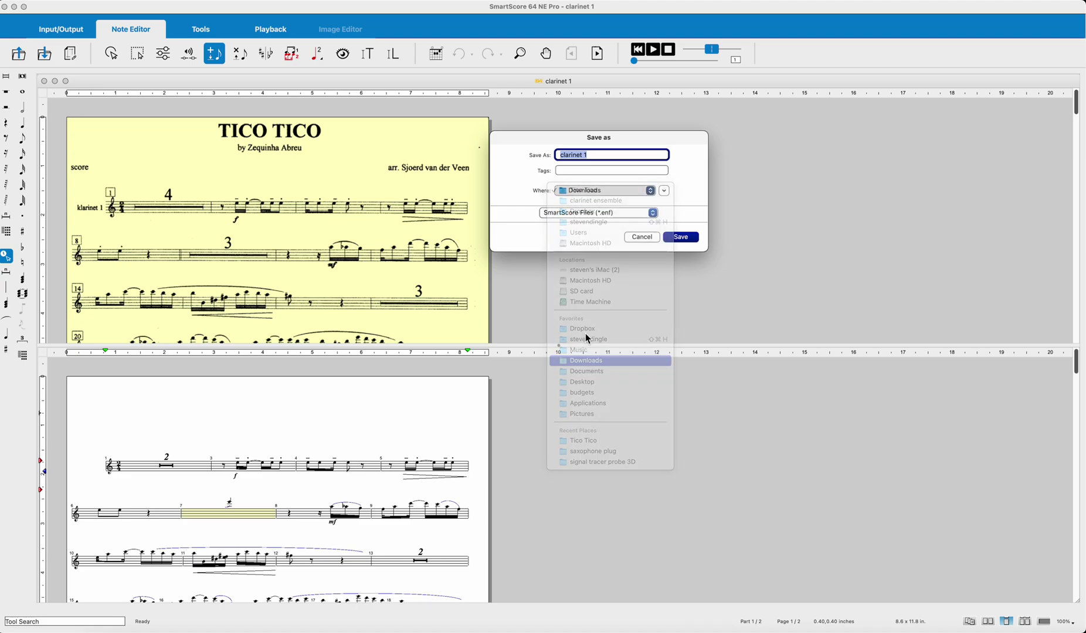
click(682, 238)
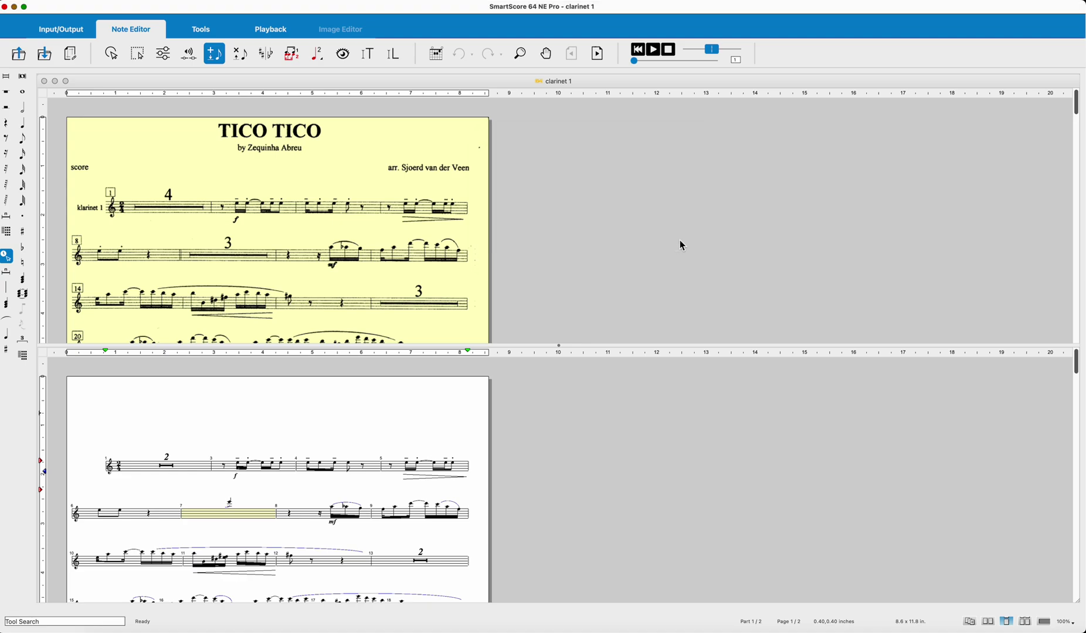
Replace the opening multiple-measure rest at measure 1 with a 4-measure rest from the Rests symbols.
click(1066, 622)
click(1073, 566)
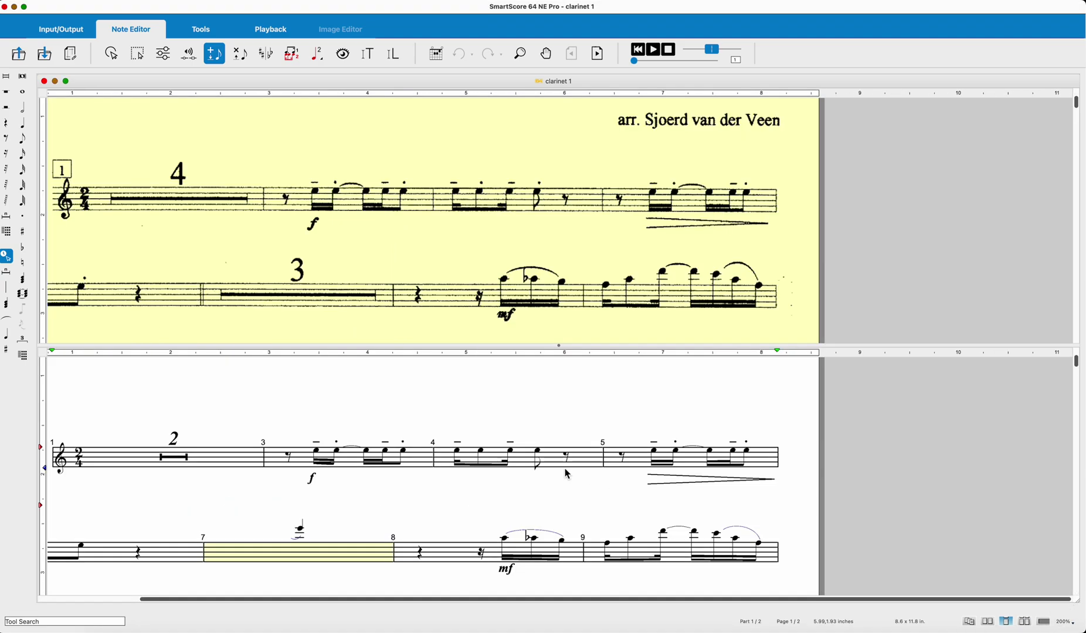
drag(303, 600, 202, 599)
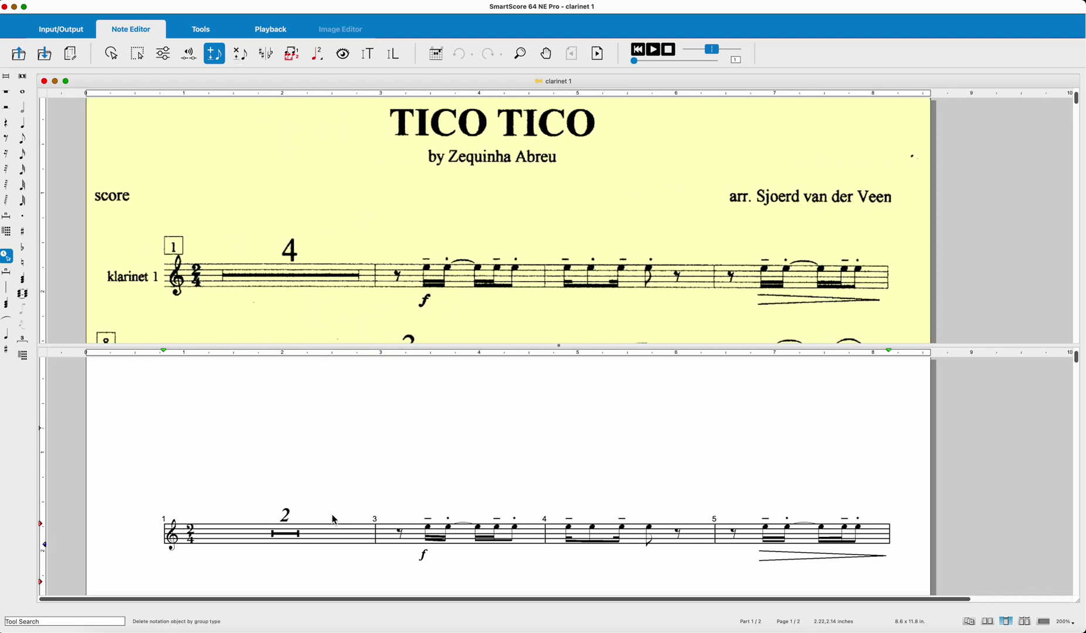
scroll(365, 499, down, 2)
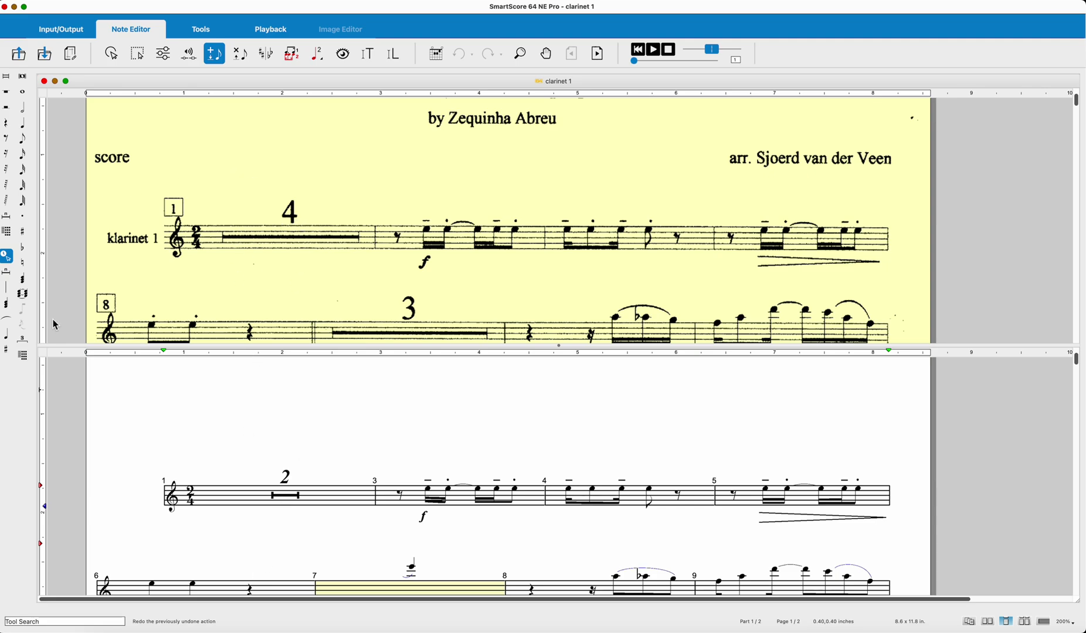
click(24, 356)
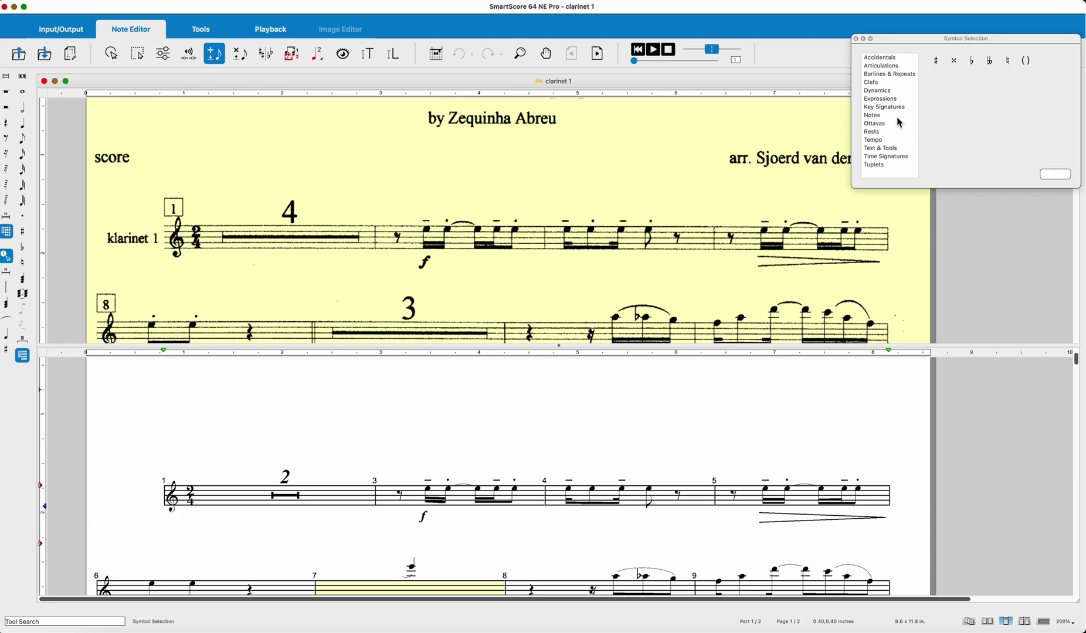
click(873, 132)
click(953, 82)
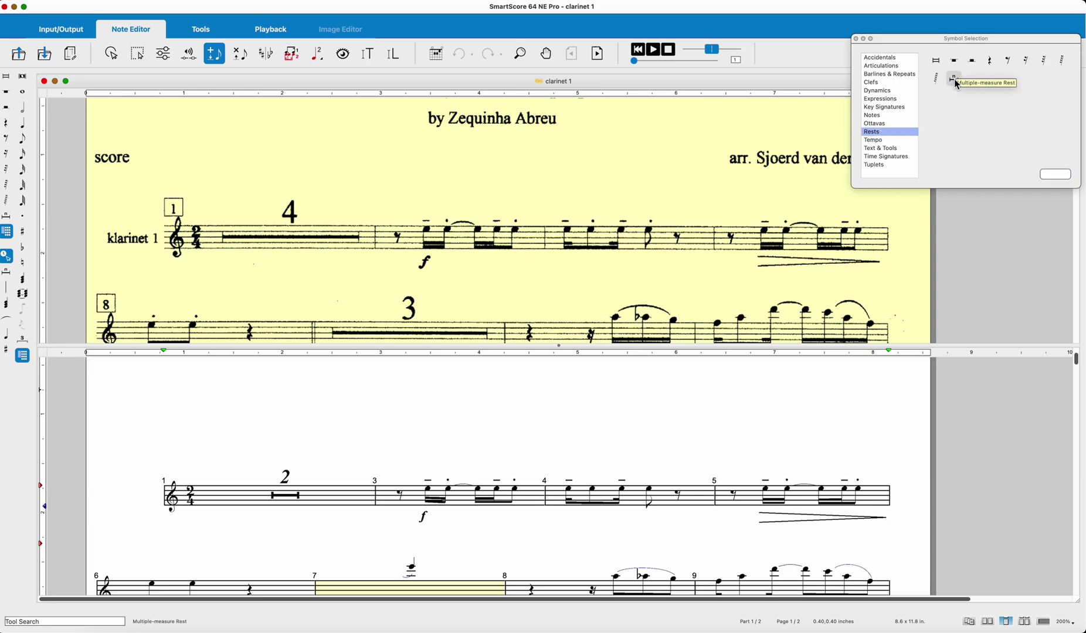
click(955, 84)
double_click(558, 314)
text(4)
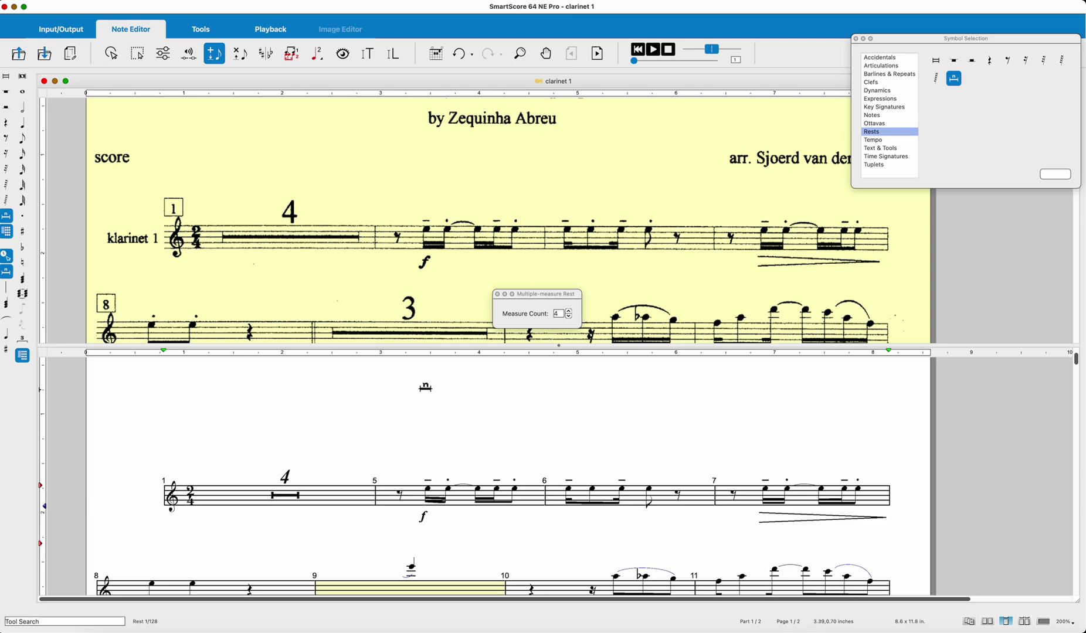
Place a 3-measure rest in the highlighted measure 9 and close the multiple-measure rest settings.
scroll(425, 389, down, 2)
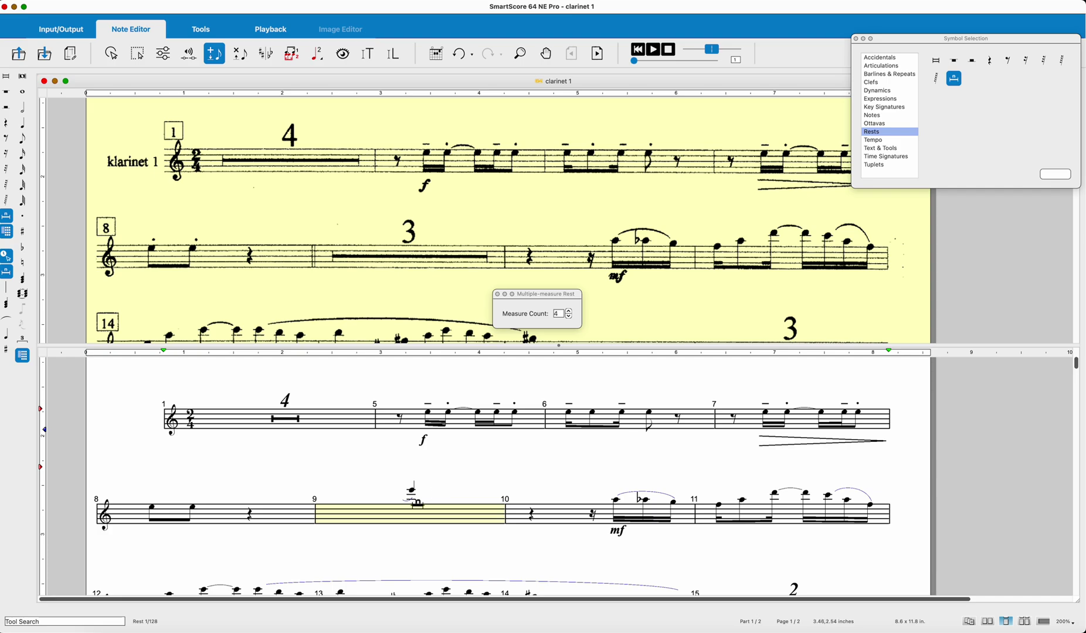
click(569, 317)
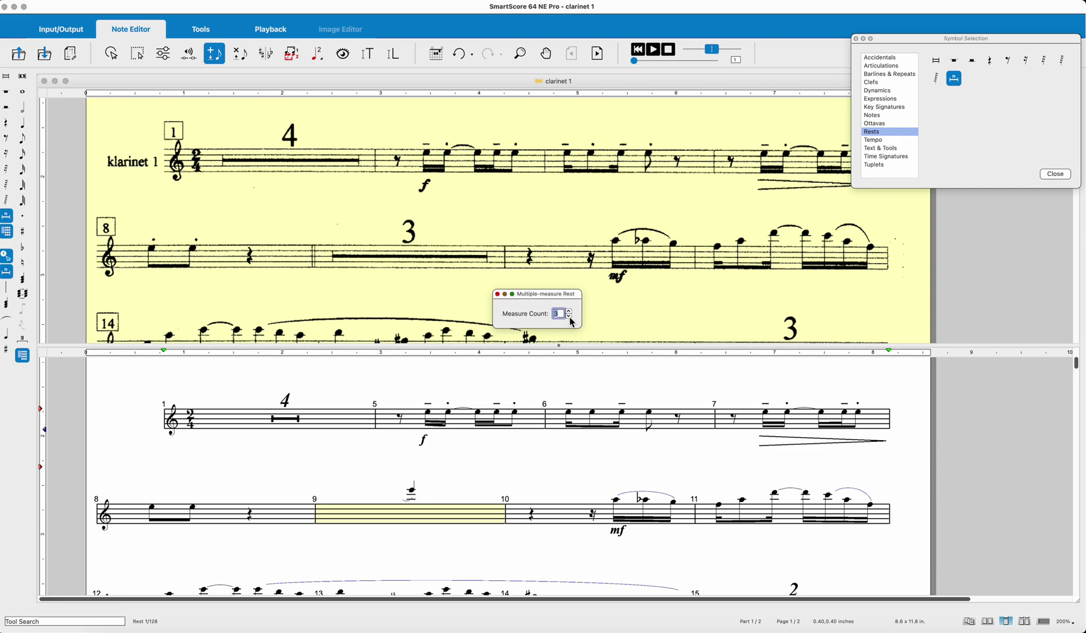
click(411, 493)
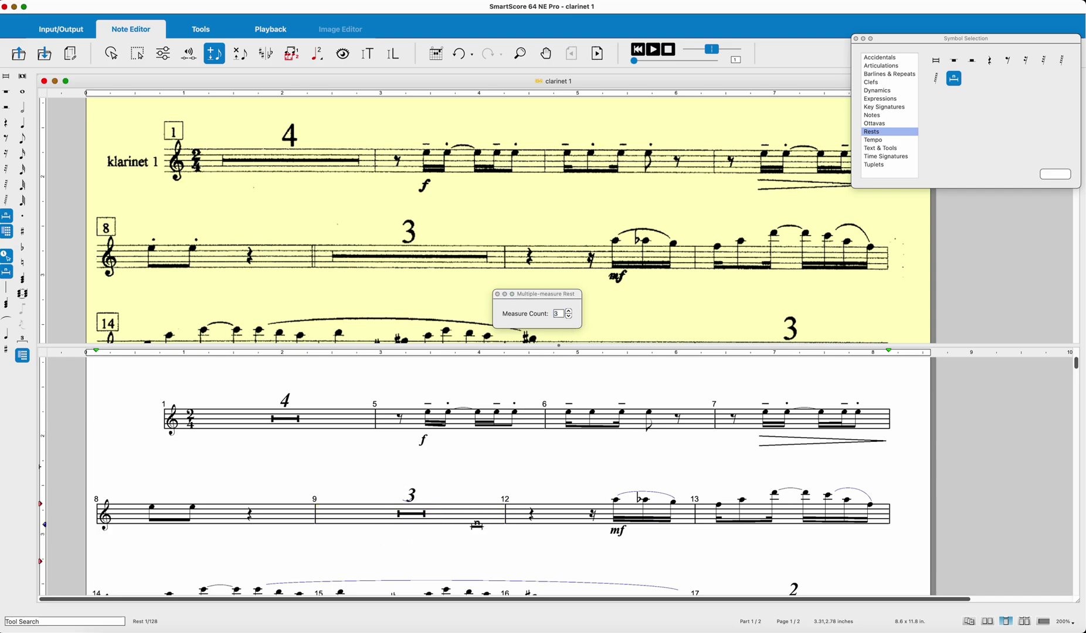
key(Escape)
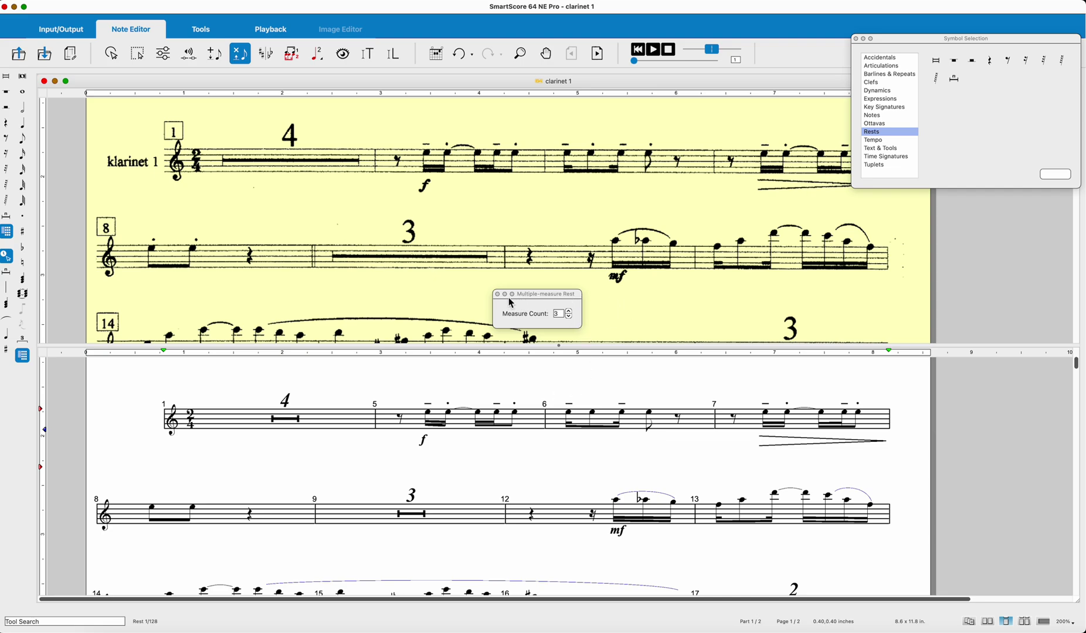
key(Escape)
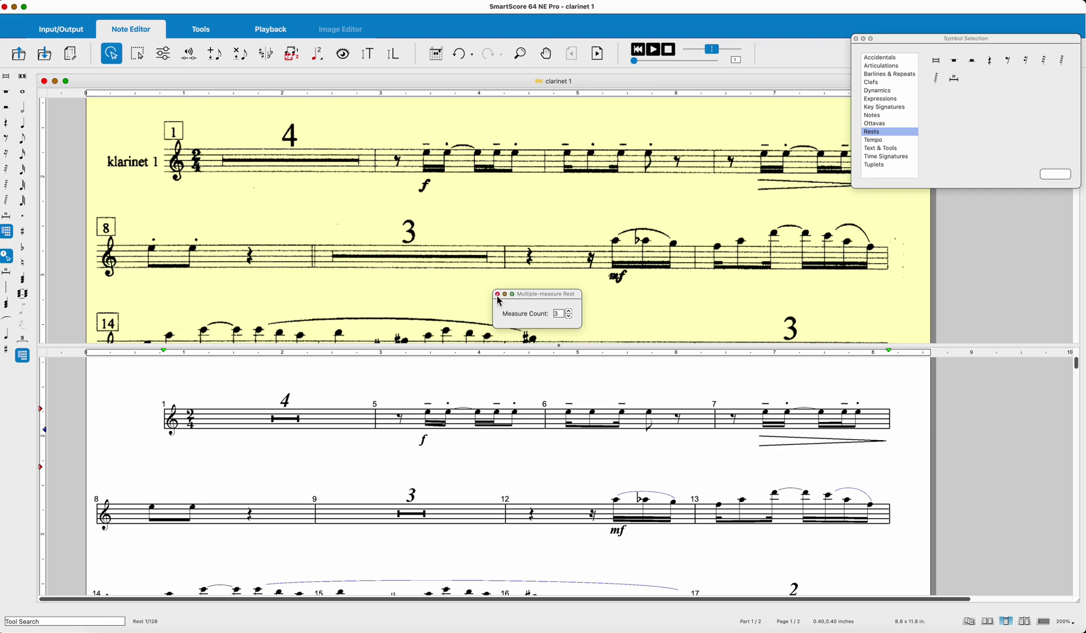
click(497, 295)
Replace the multiple-measure rest at measure 17 with a 3-measure rest.
scroll(587, 418, down, 3)
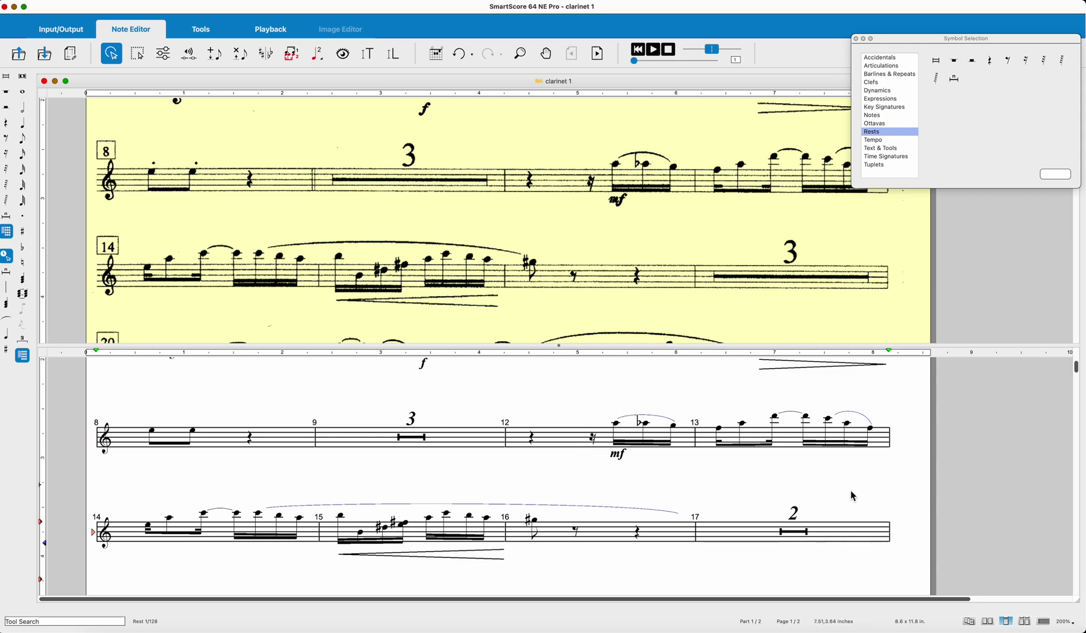
click(954, 78)
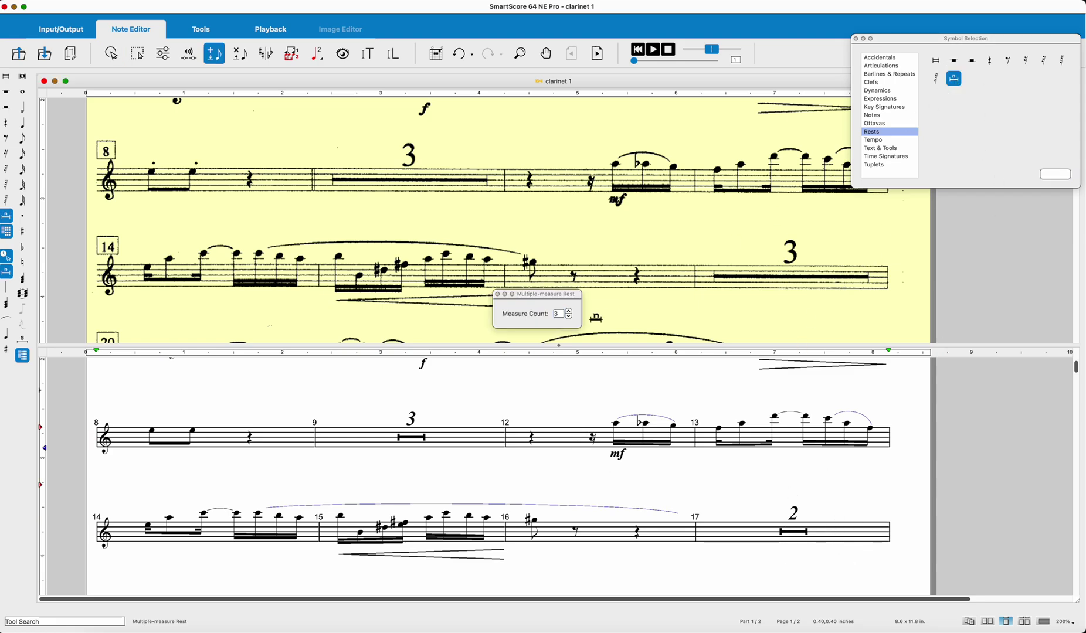
click(792, 530)
scroll(611, 390, down, 4)
scroll(611, 390, down, 10)
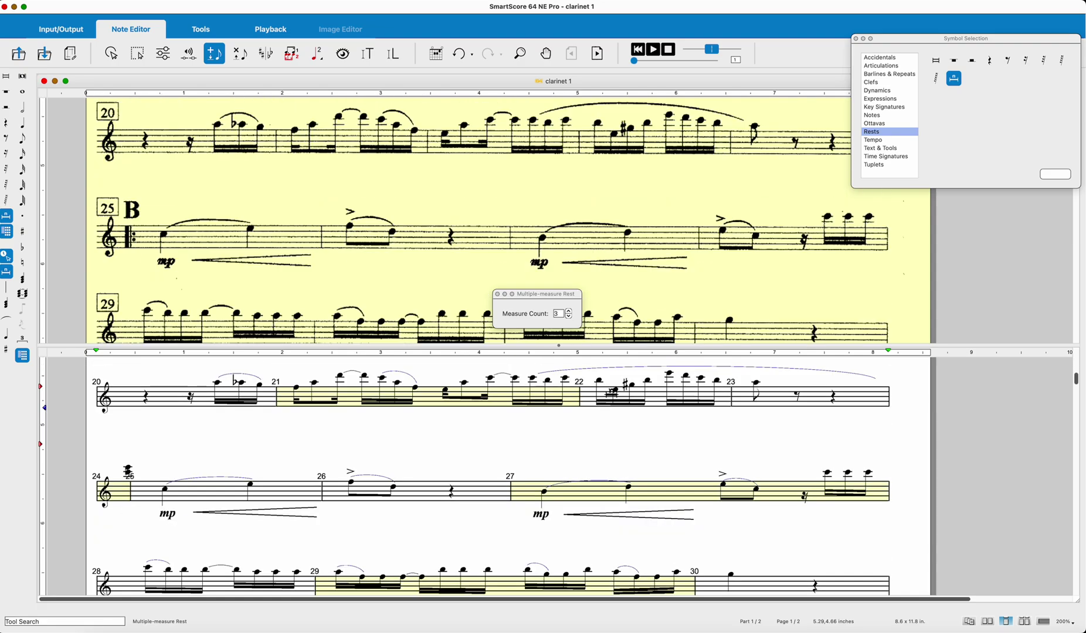
Insert a single barline after the multiple-measure rest in measure 48 on page 2, separating it from the following quarter rest.
scroll(612, 394, down, 12)
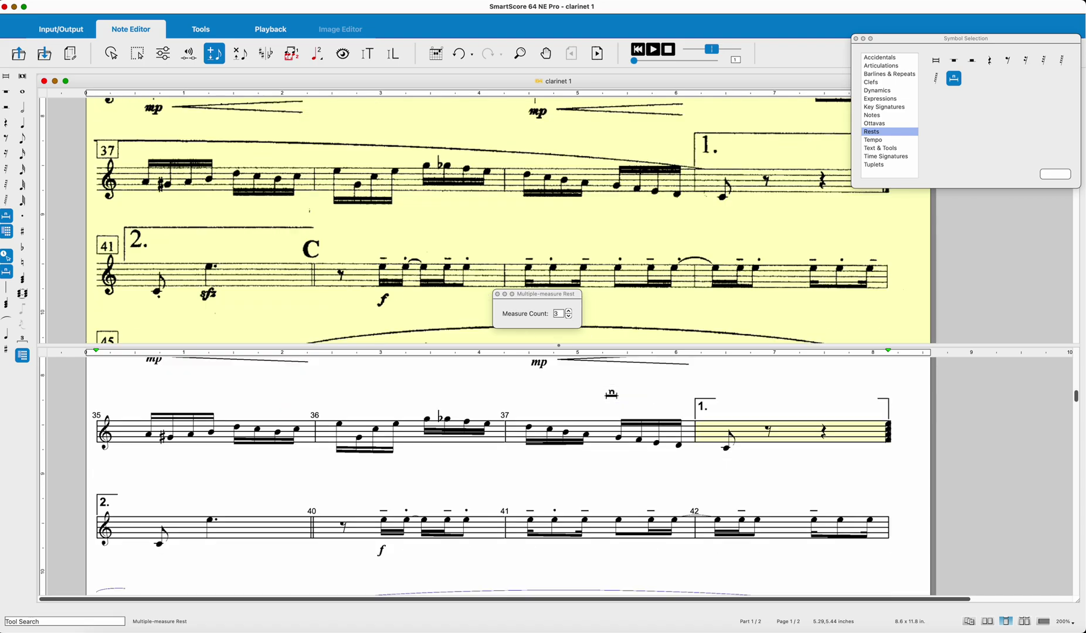
scroll(612, 393, down, 6)
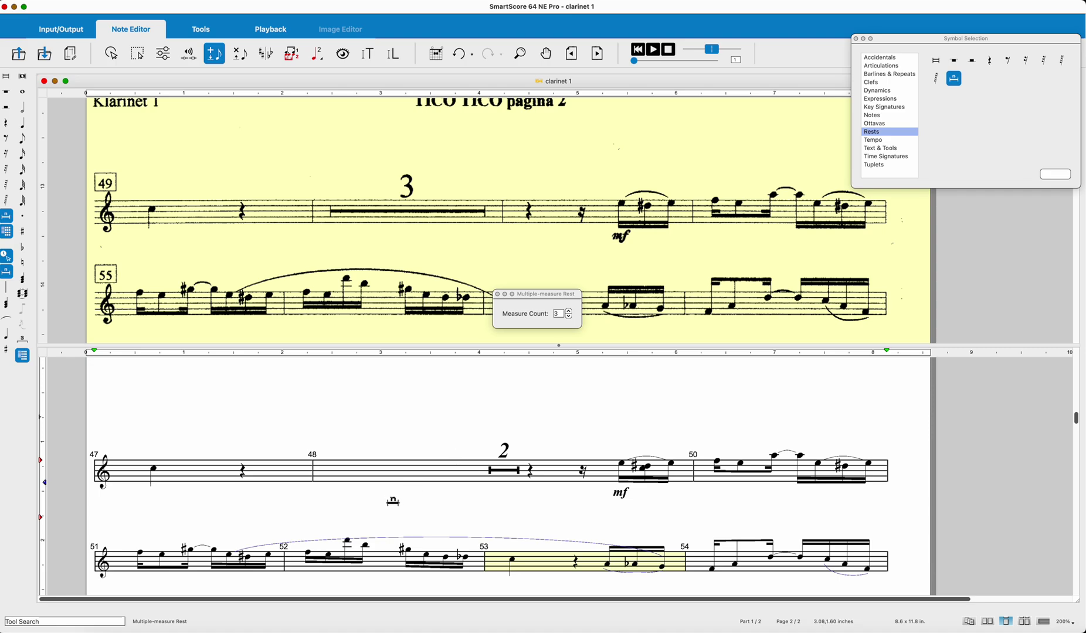
key(b)
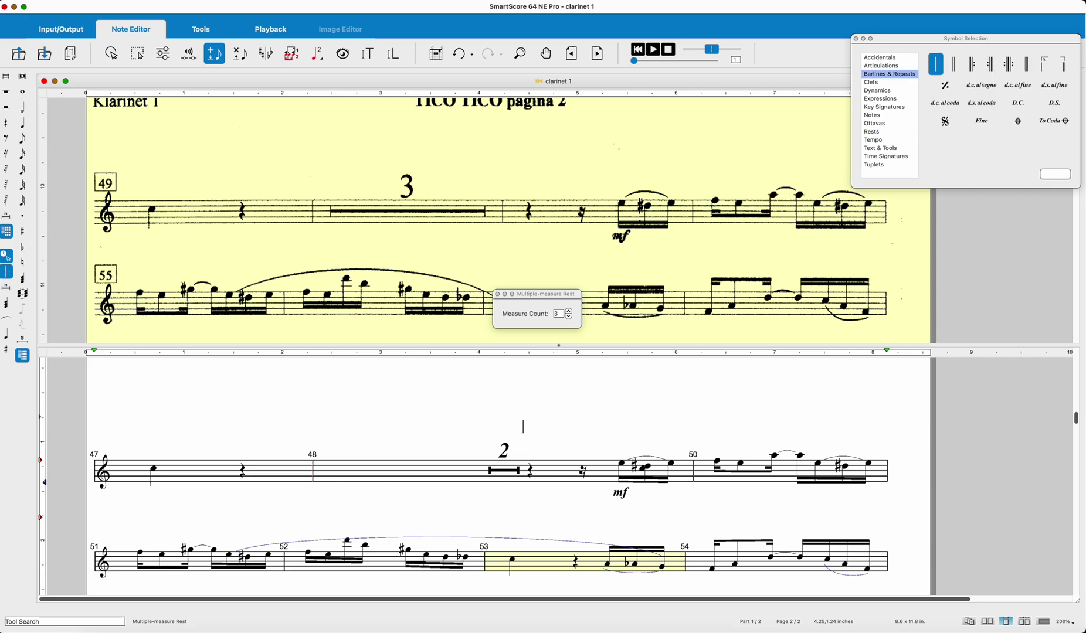
click(530, 468)
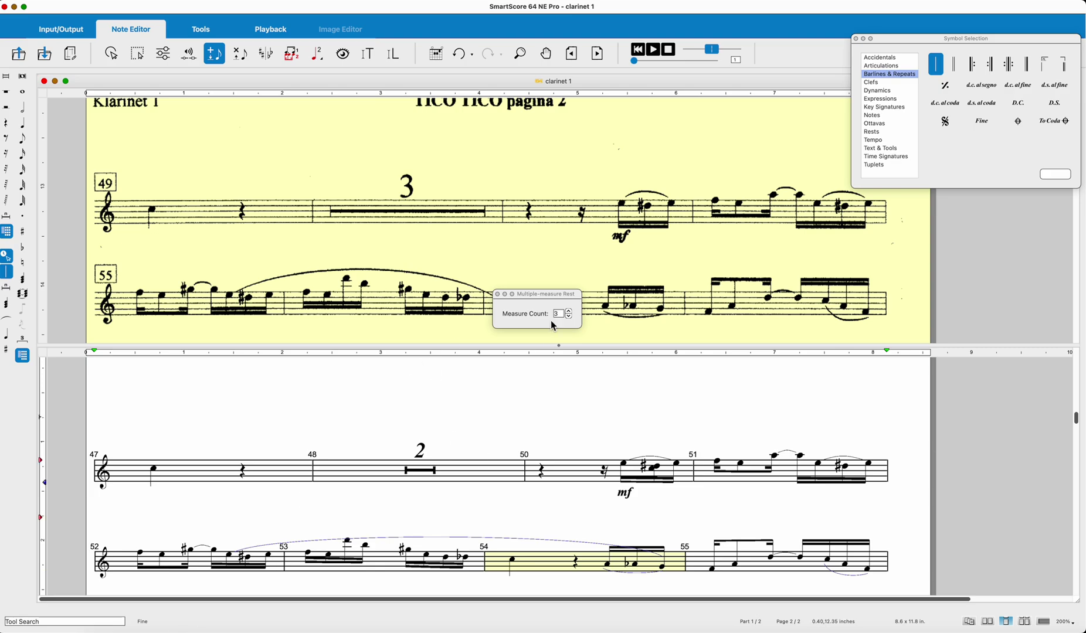
Replace the multiple-measure rest at measure 48 with a 3-measure rest and close the multiple-measure rest settings.
click(873, 131)
click(954, 78)
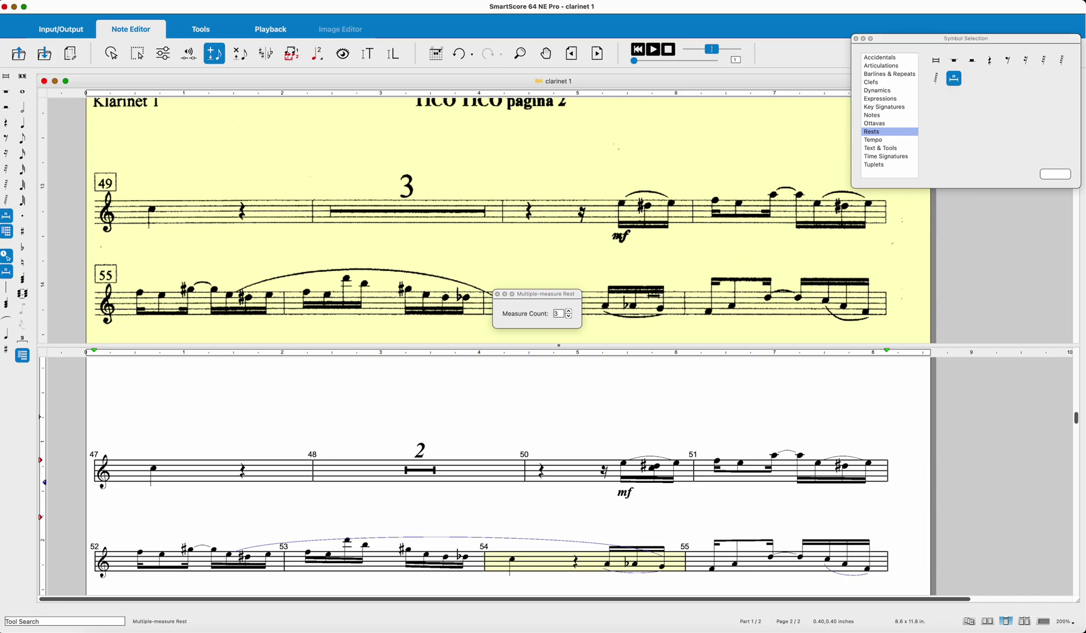
click(439, 469)
scroll(492, 387, down, 5)
scroll(493, 394, down, 2)
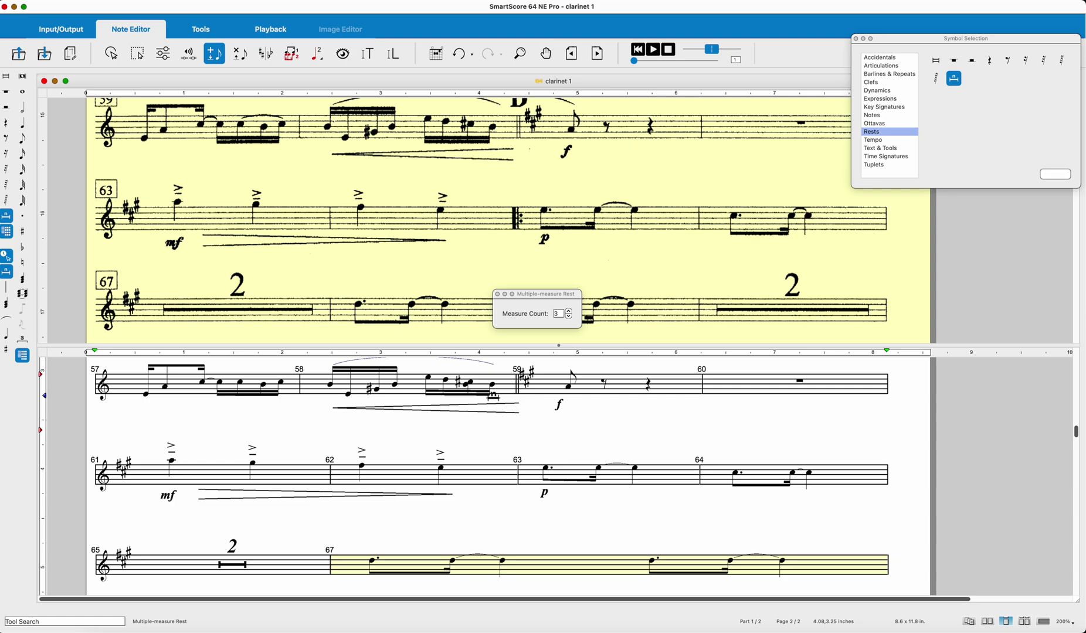
scroll(493, 396, down, 1)
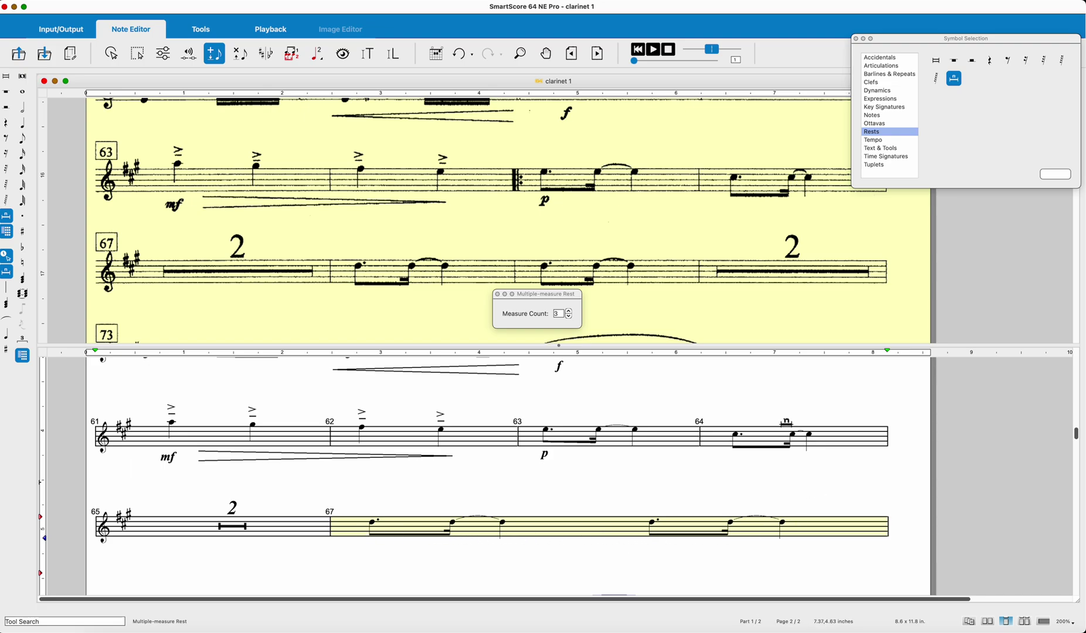
click(497, 295)
Change the barline between measures 8 and 9 on page 1 to a double barline.
key(Page_Up)
scroll(470, 234, down, 2)
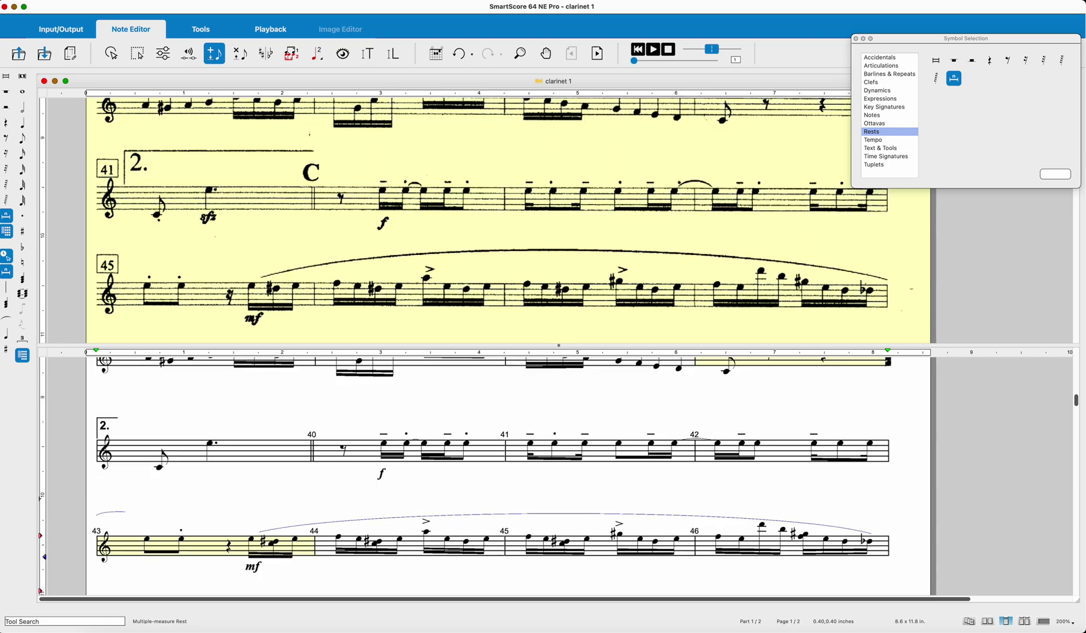
drag(1076, 406, 1068, 152)
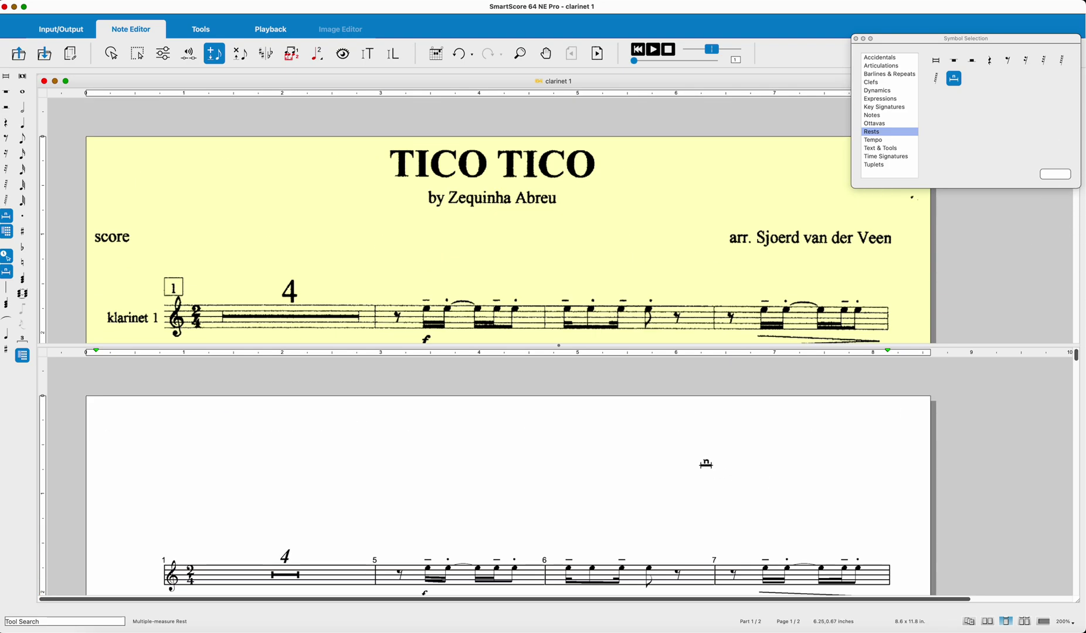
scroll(675, 462, down, 3)
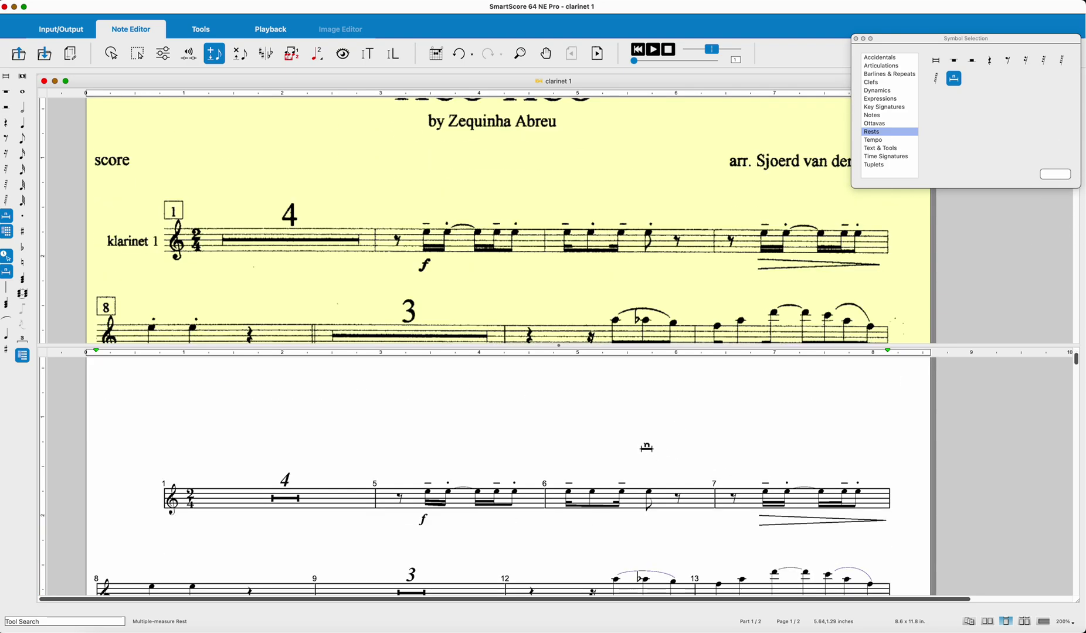
scroll(641, 450, down, 2)
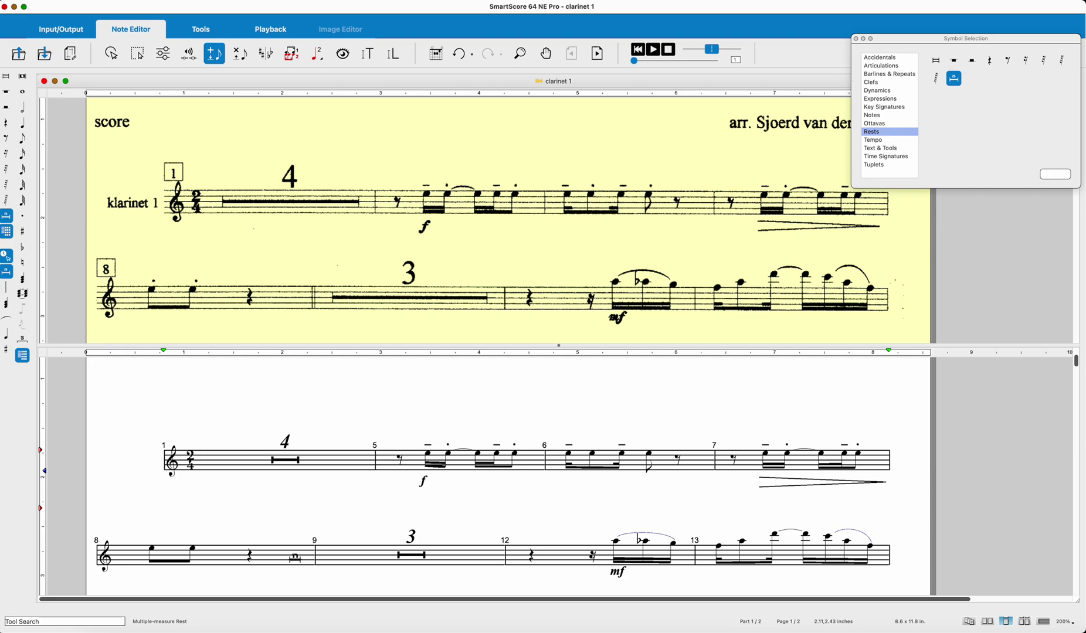
click(888, 74)
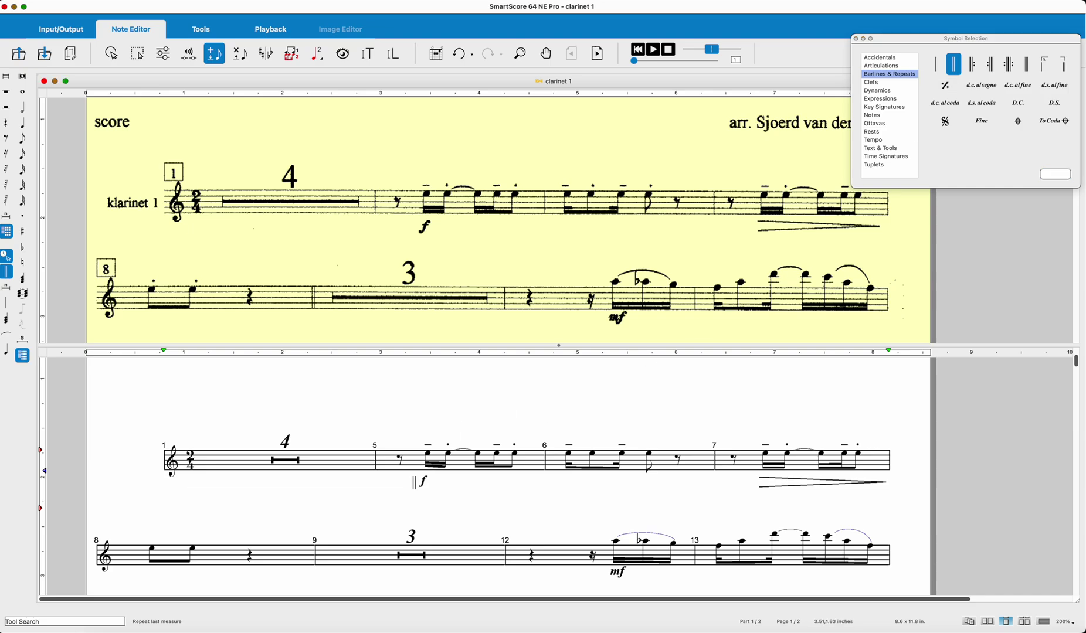
click(333, 556)
Delete the stray stacked notes above the staff at the start of the measure 24 system.
scroll(491, 484, down, 5)
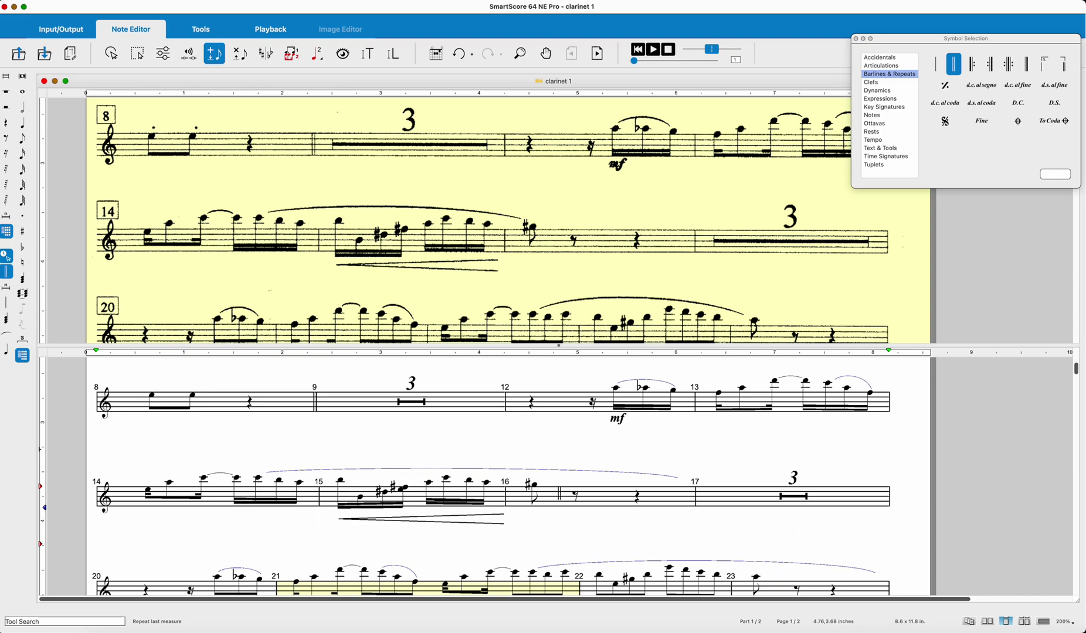
scroll(559, 492, down, 3)
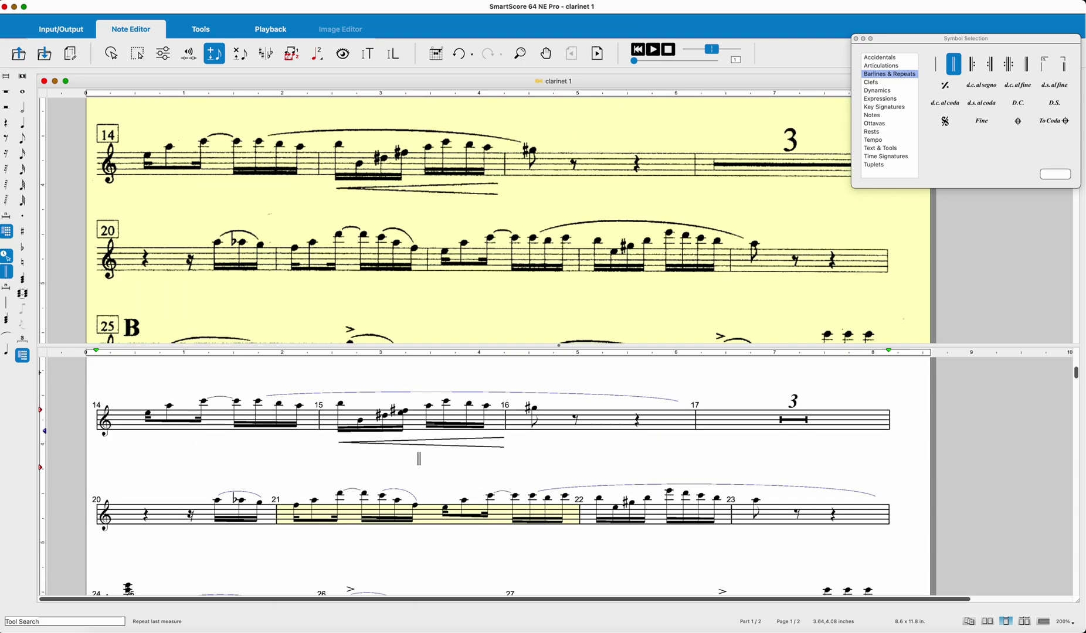
scroll(561, 510, down, 3)
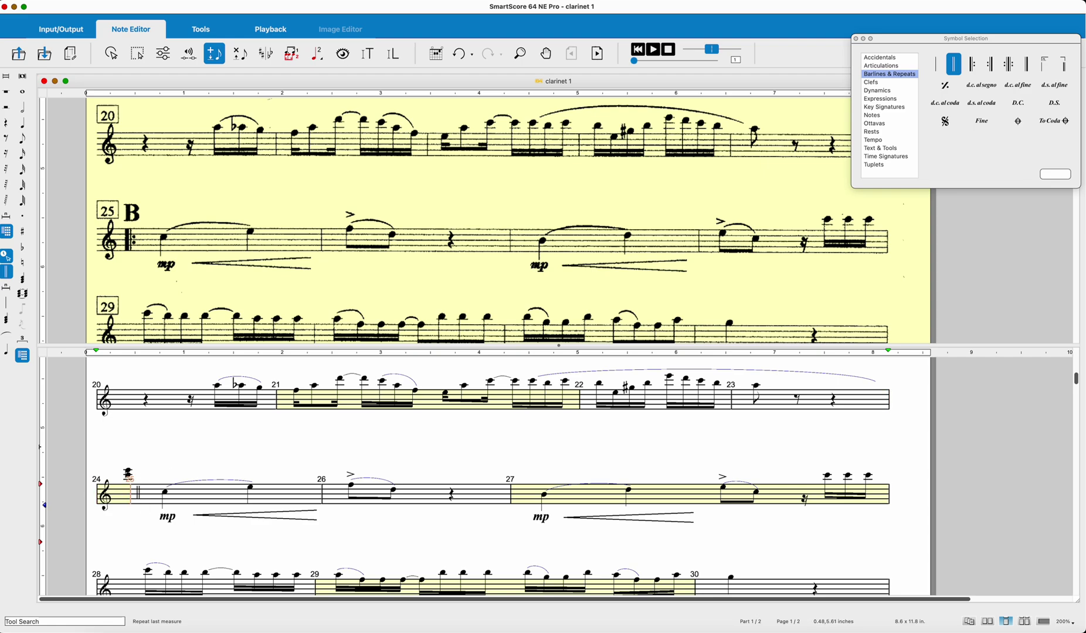
key(d)
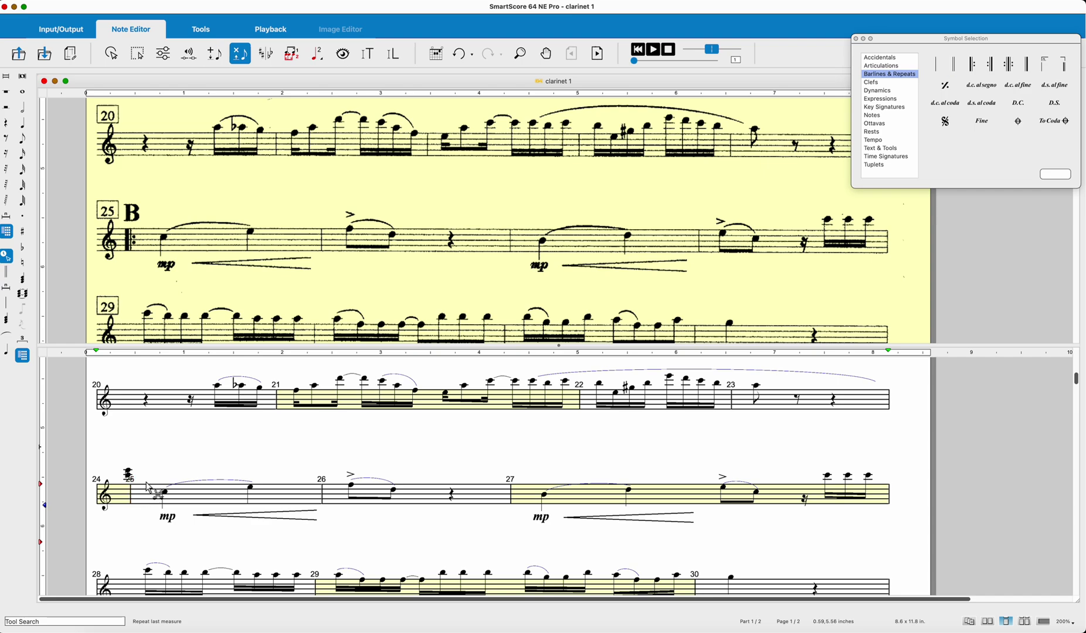
click(128, 475)
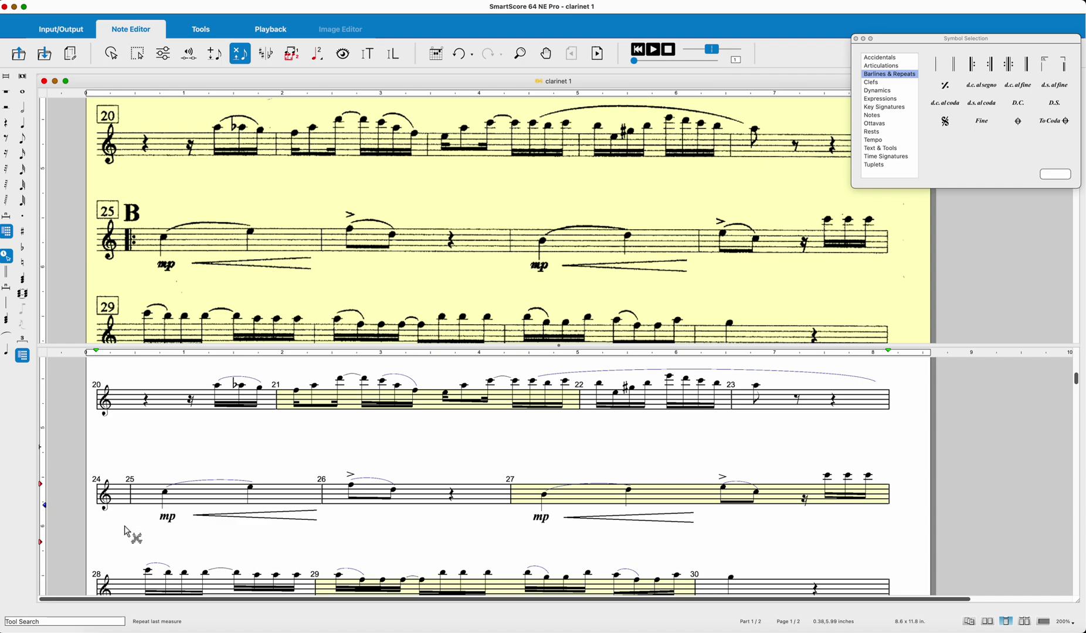
Remove the stray barline after the clef in the measure 24 system and place a start-repeat barline there.
click(133, 502)
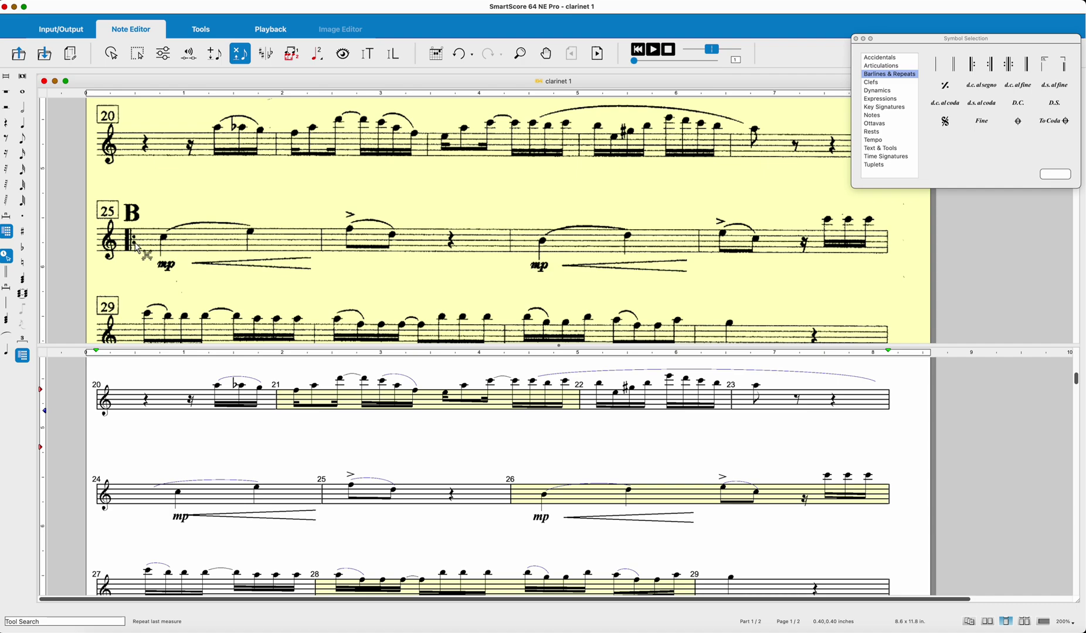
click(974, 66)
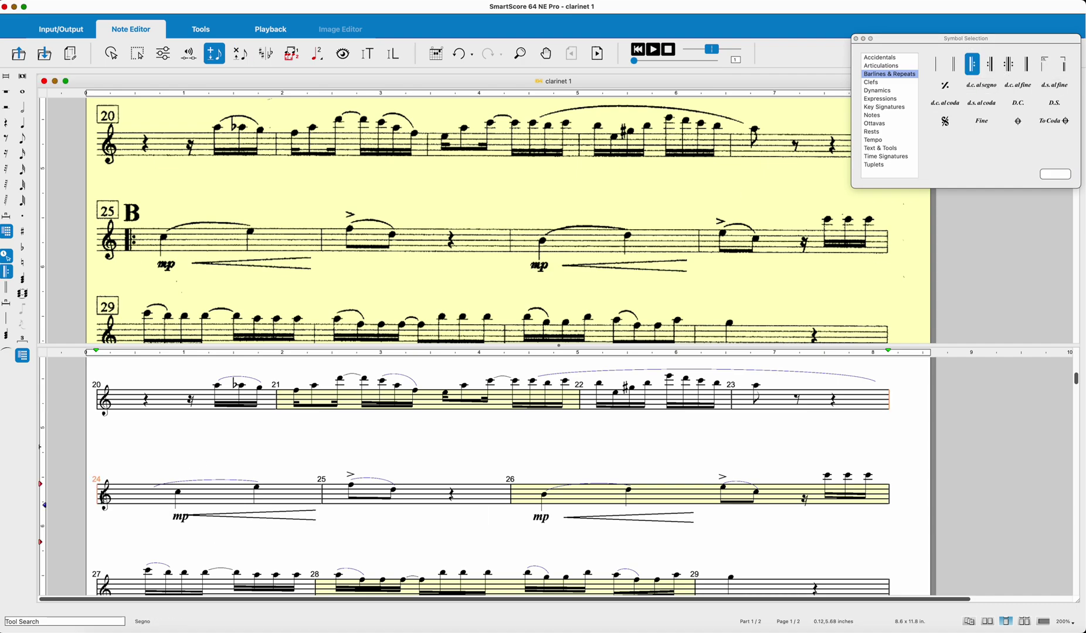
click(126, 495)
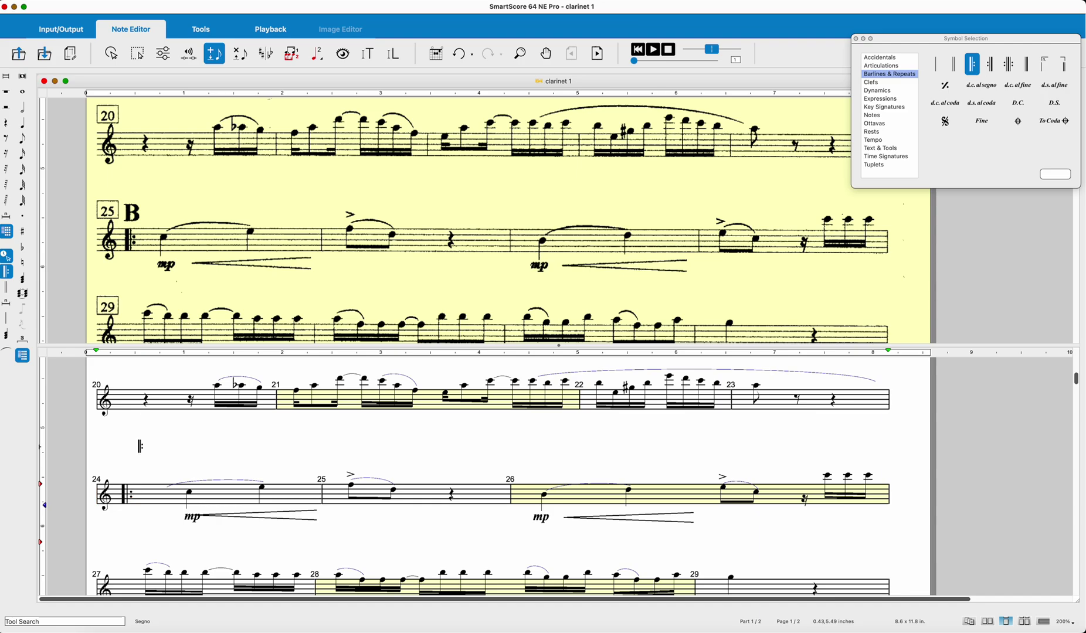
Split the highlighted measure 21 with a single barline to match the scanned original.
scroll(353, 476, up, 6)
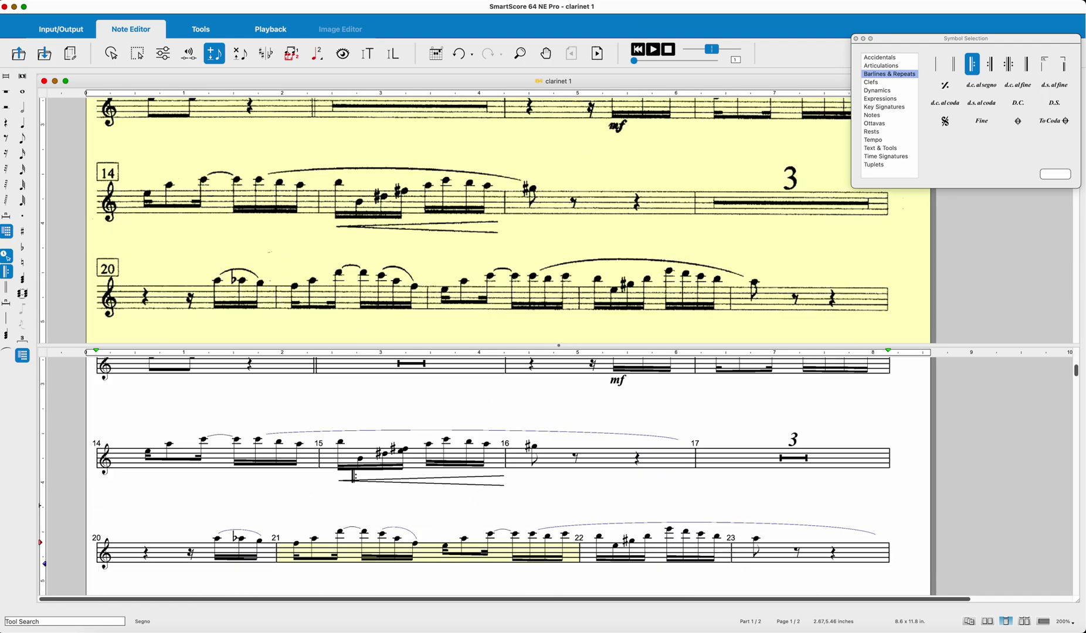
click(350, 476)
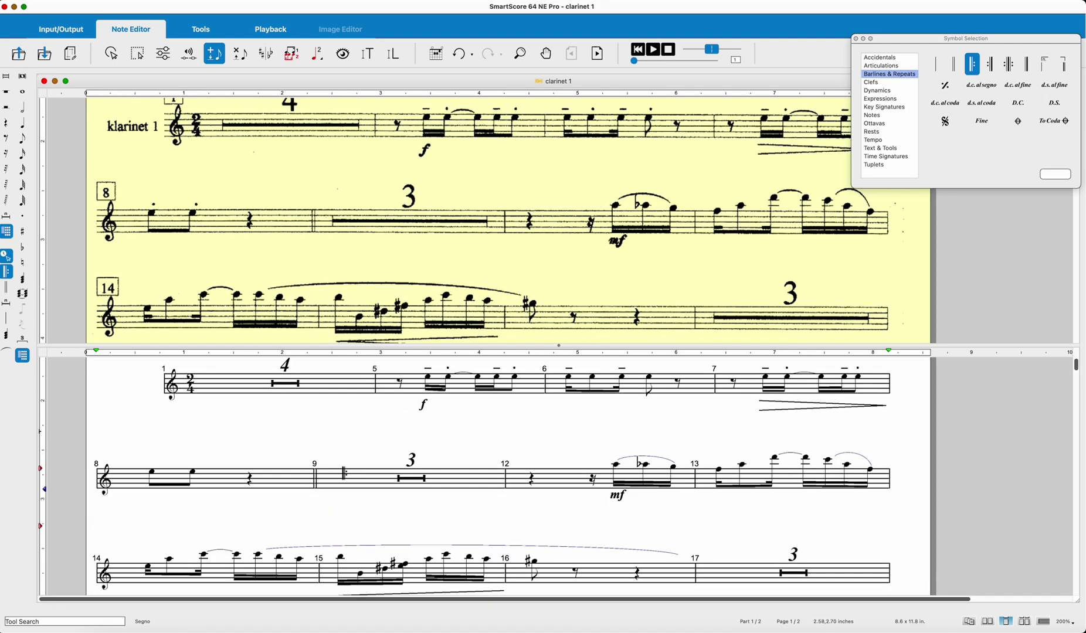
scroll(344, 473, up, 2)
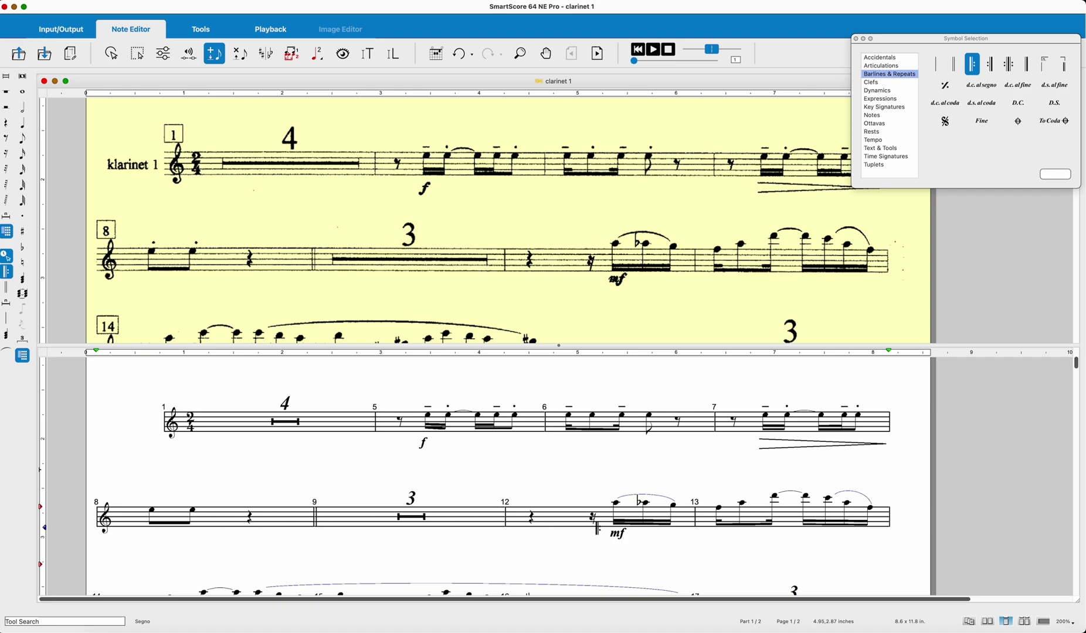
scroll(673, 522, down, 2)
scroll(673, 523, down, 2)
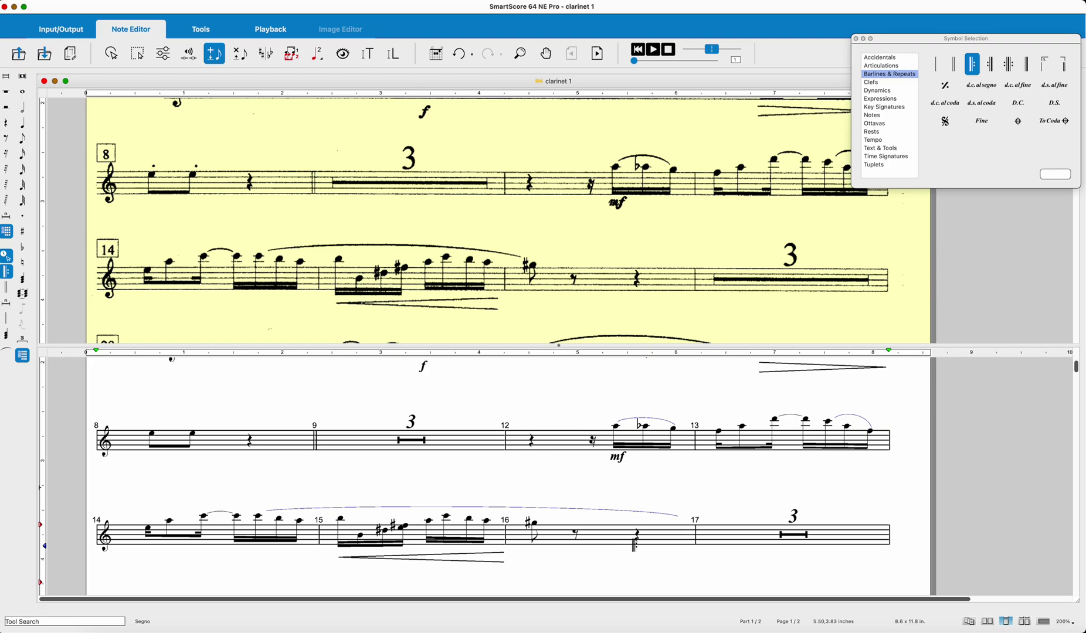
scroll(839, 522, down, 6)
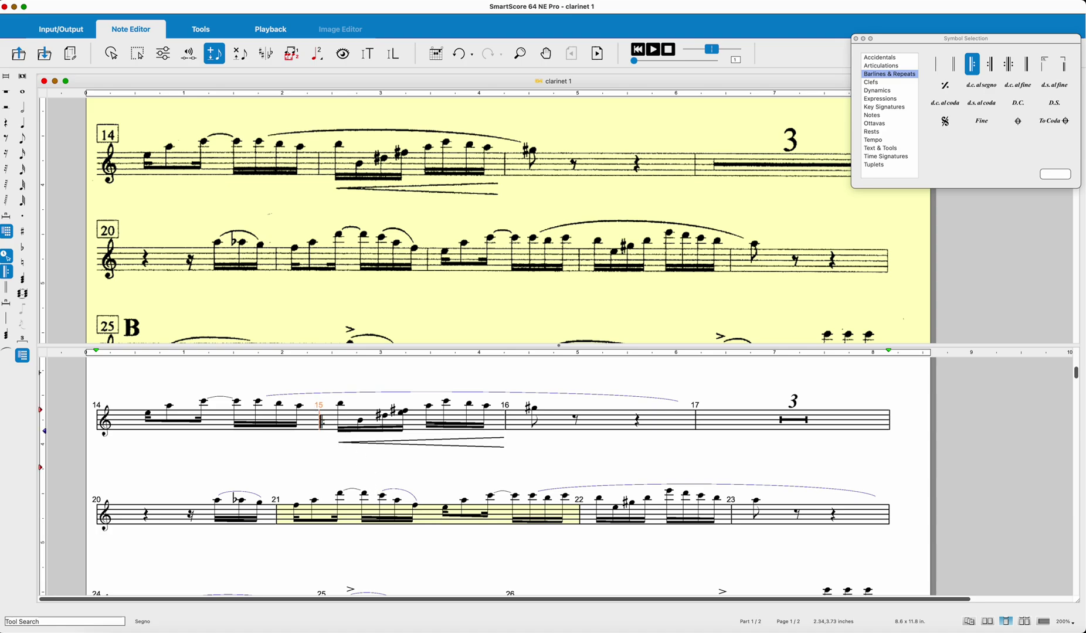
right_click(320, 421)
click(434, 512)
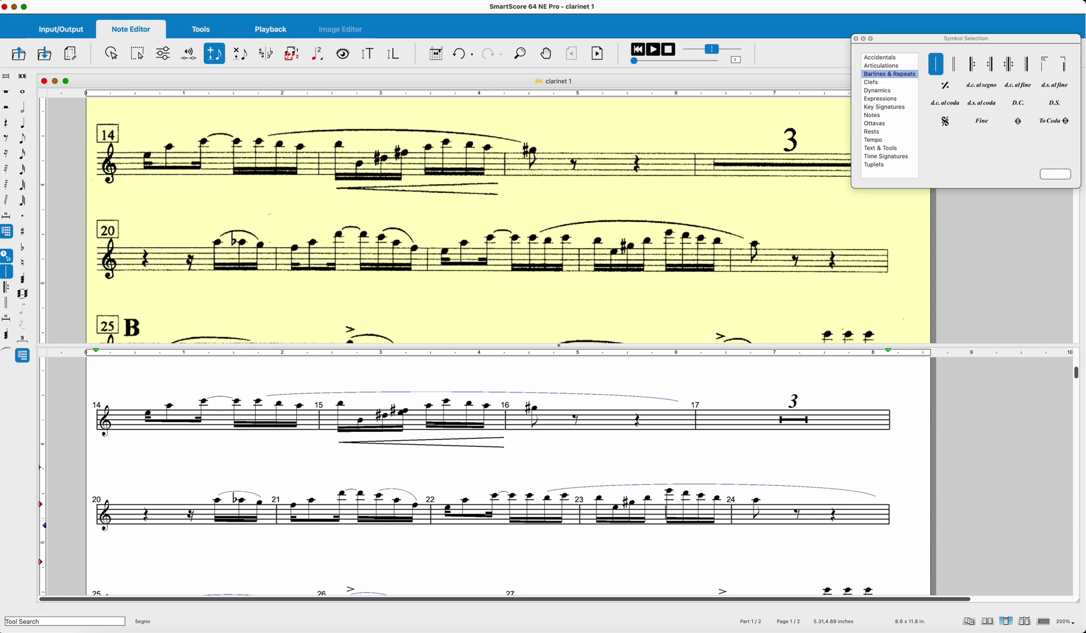
Split the highlighted measures 27 and 30 with single barlines, as in the scanned original.
scroll(665, 511, down, 3)
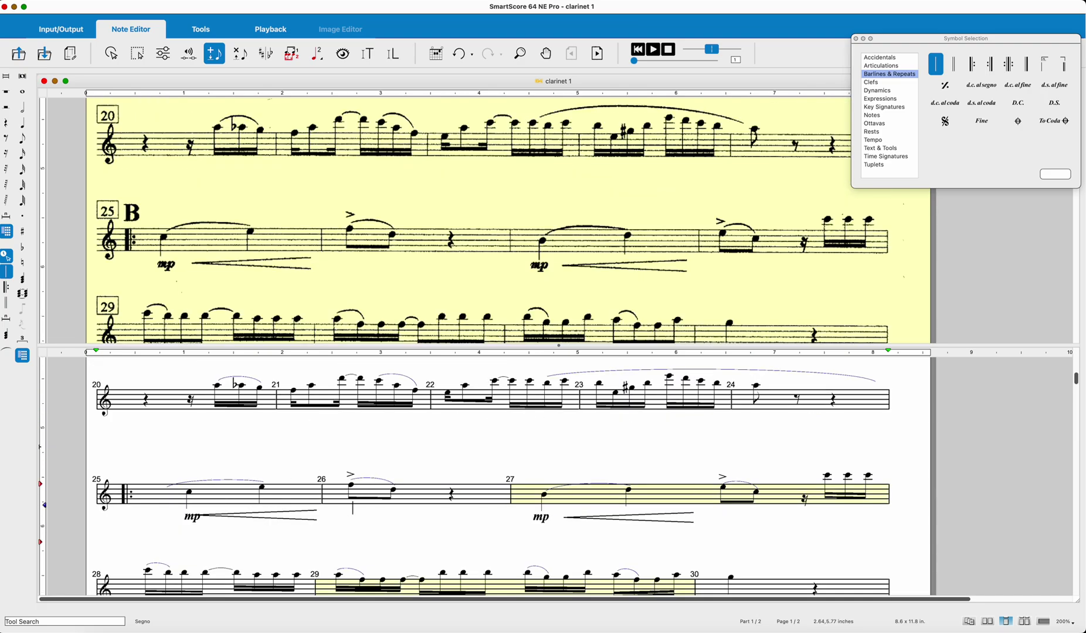
click(687, 489)
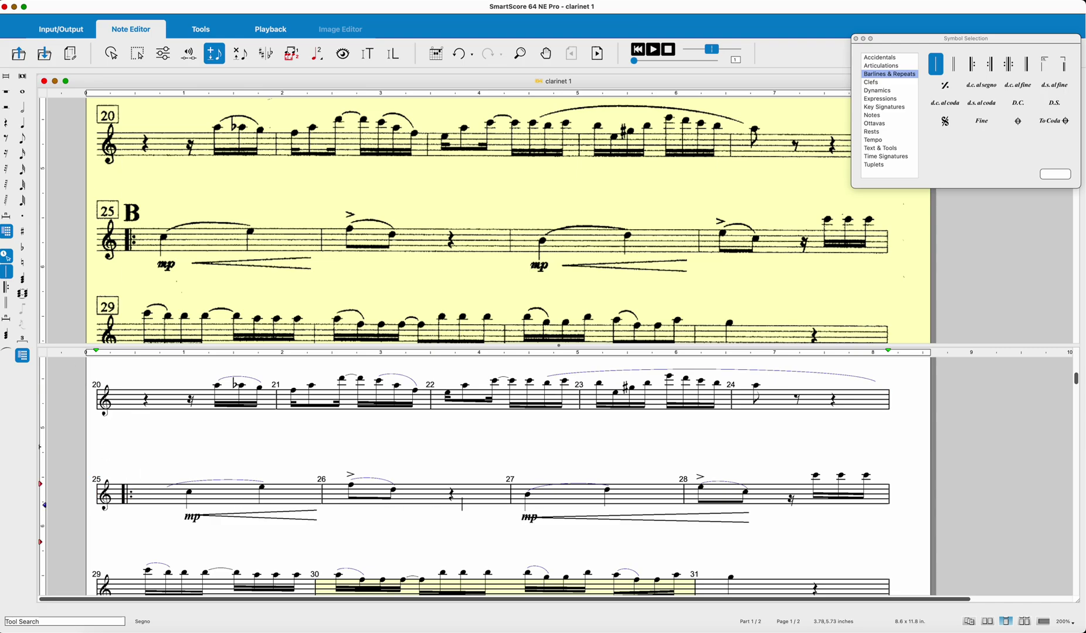
scroll(482, 444, down, 5)
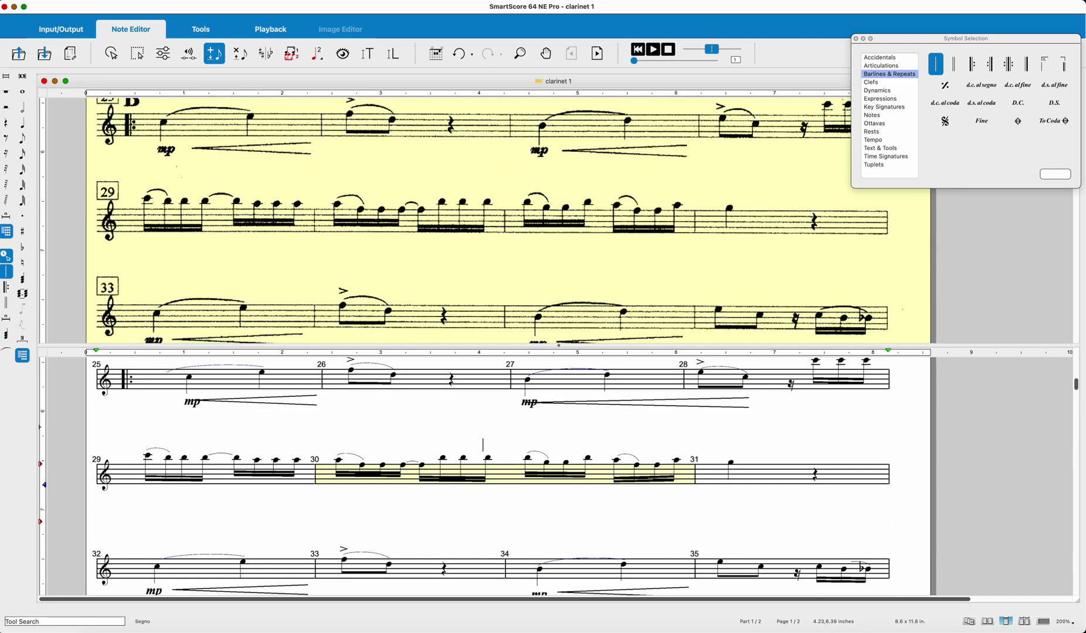
click(507, 472)
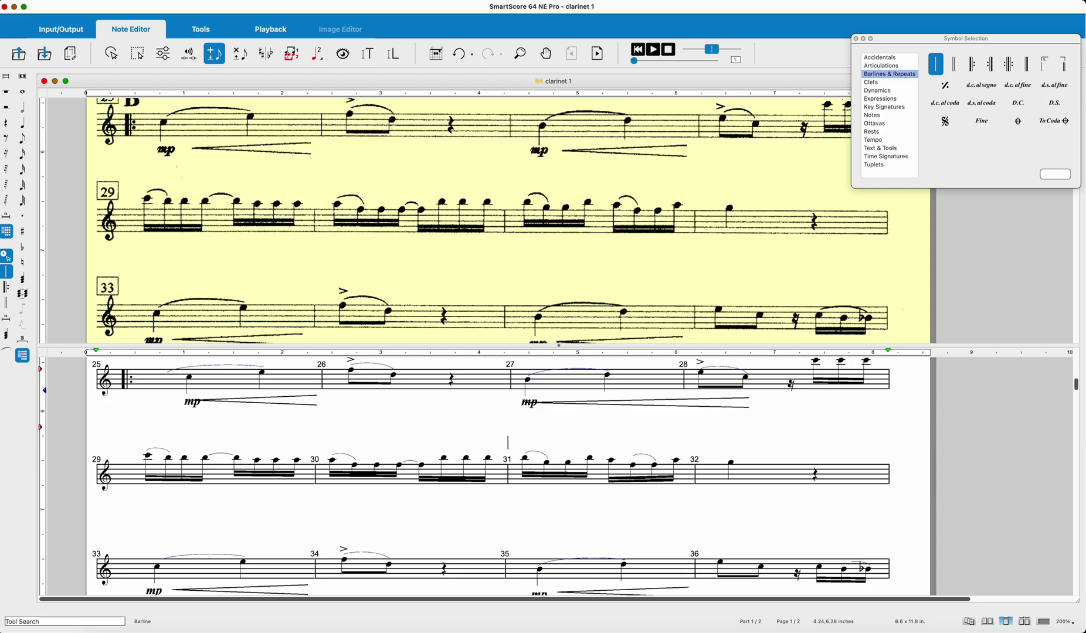
Delete the misrecognized symbol at the closing barline of the first ending, after measure 39.
scroll(508, 442, down, 5)
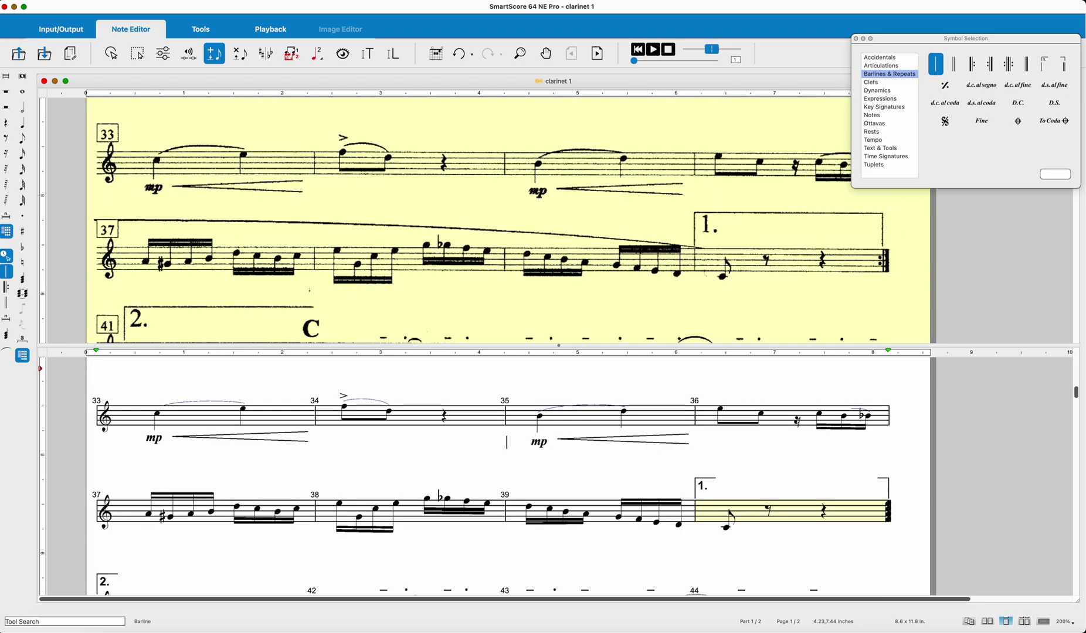
scroll(507, 442, down, 2)
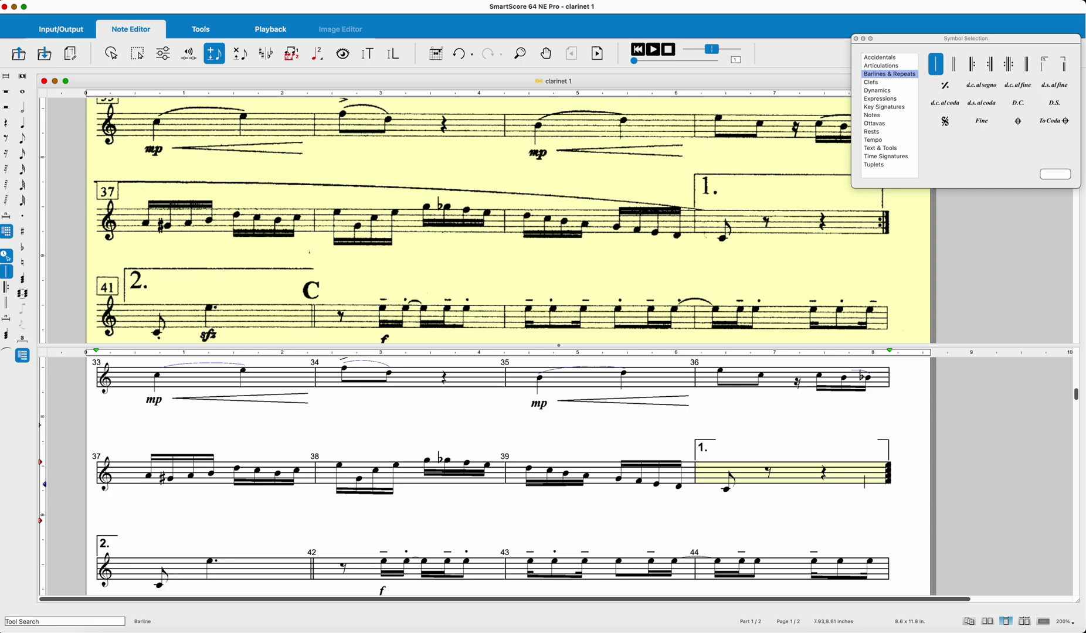
key(super)
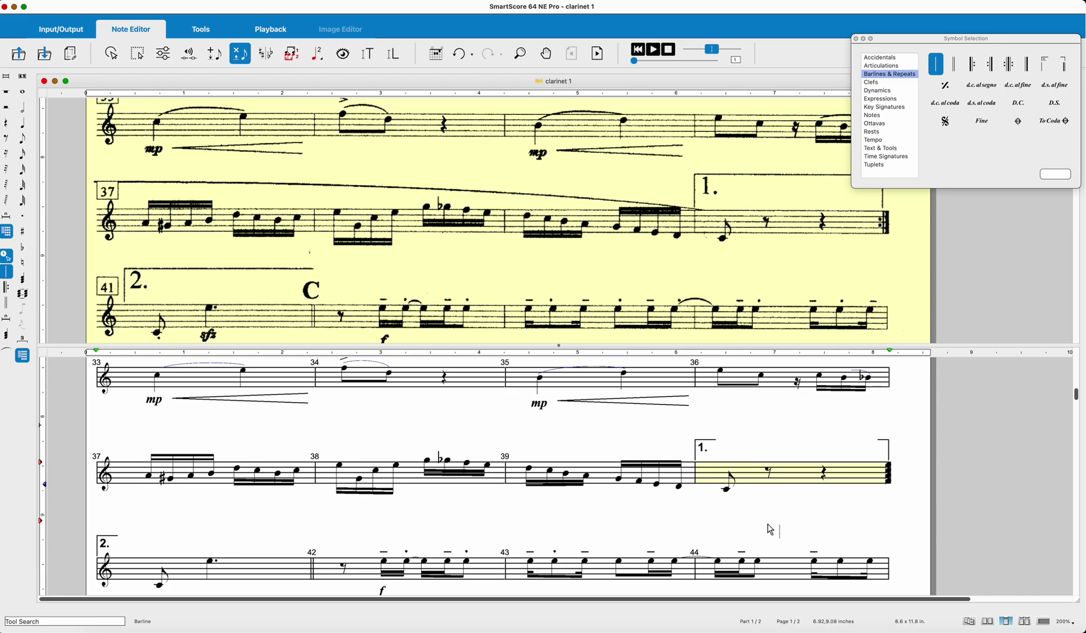
key(Escape)
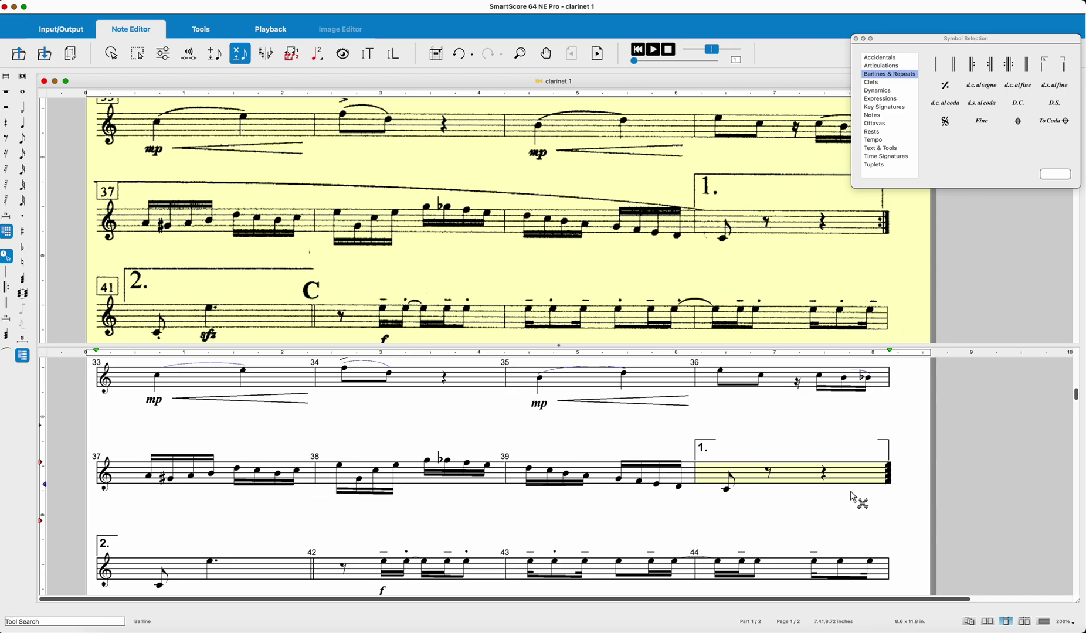
click(891, 482)
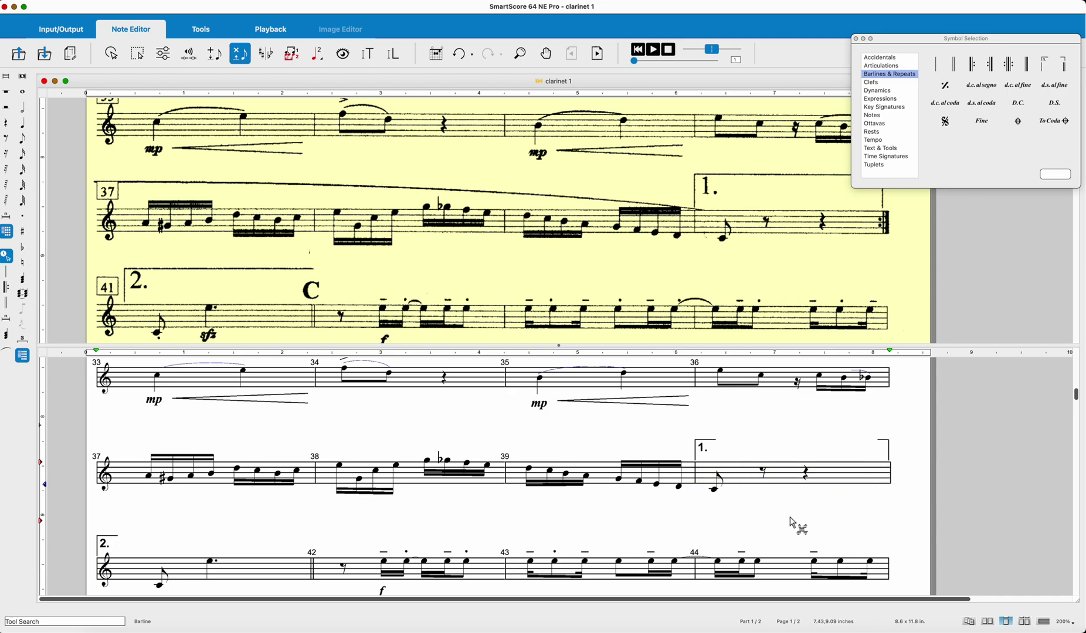
Start ending 1 at the barline before the measure after 39 and close it with an end-of-ending repeat barline.
scroll(490, 520, up, 10)
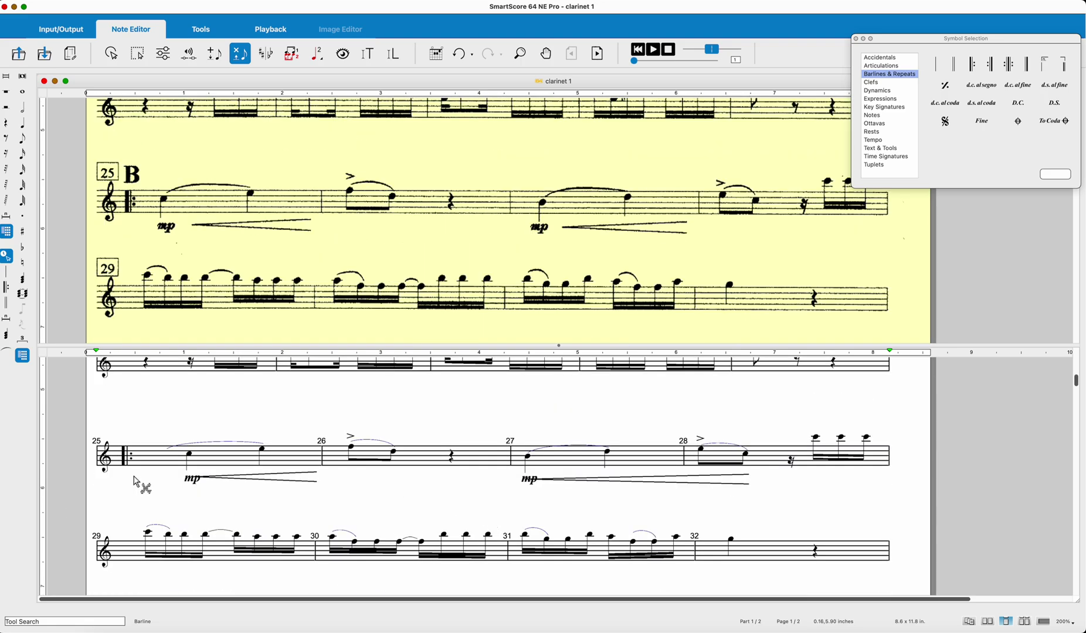
scroll(252, 486, down, 10)
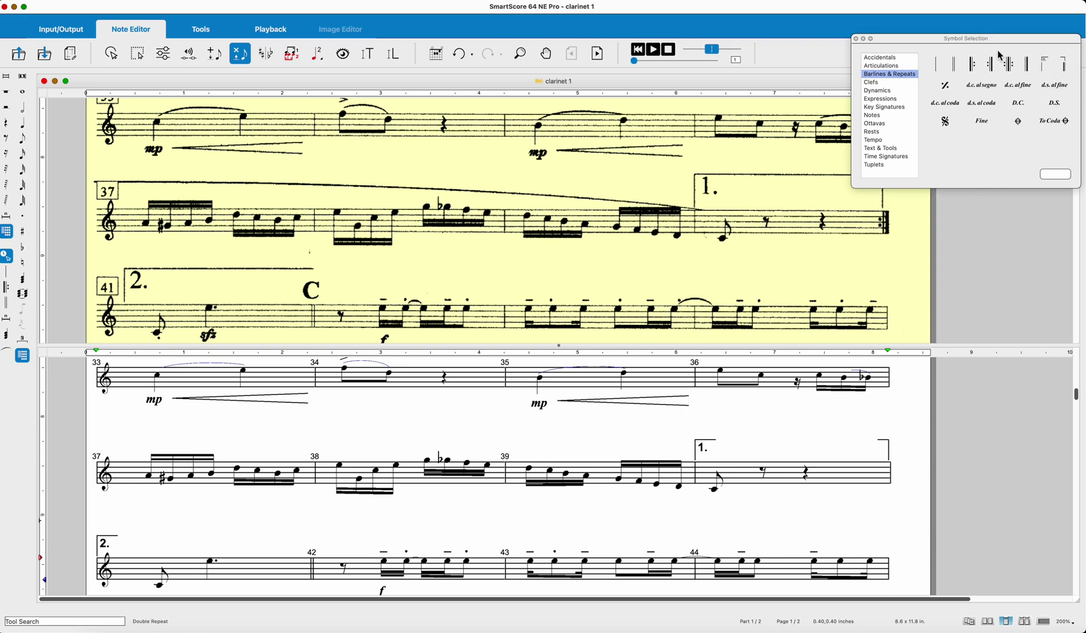
click(1046, 67)
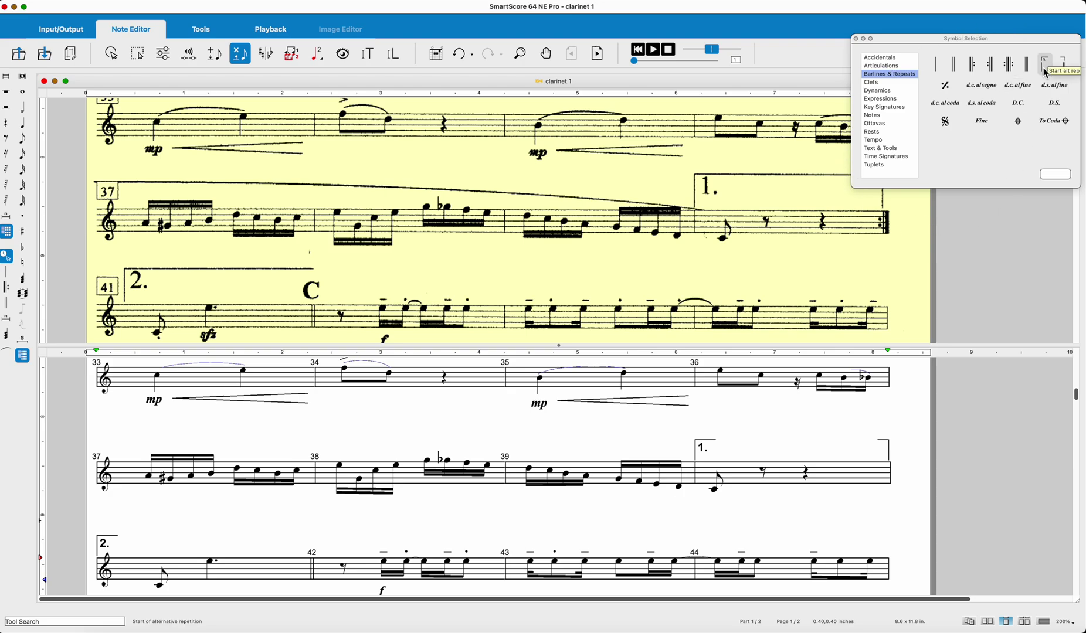
click(1047, 67)
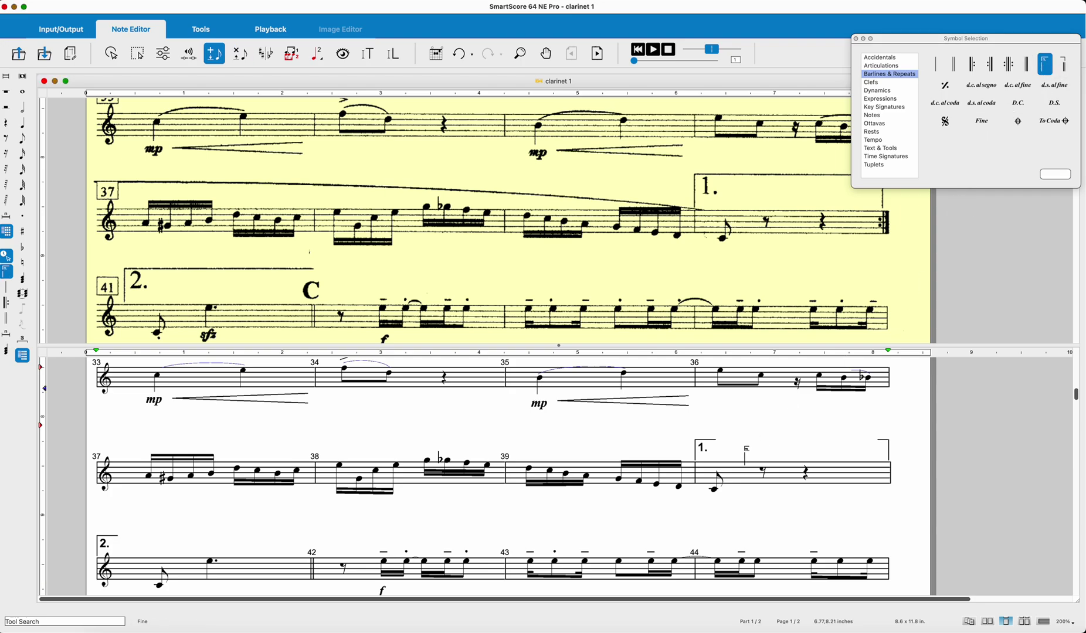
click(699, 463)
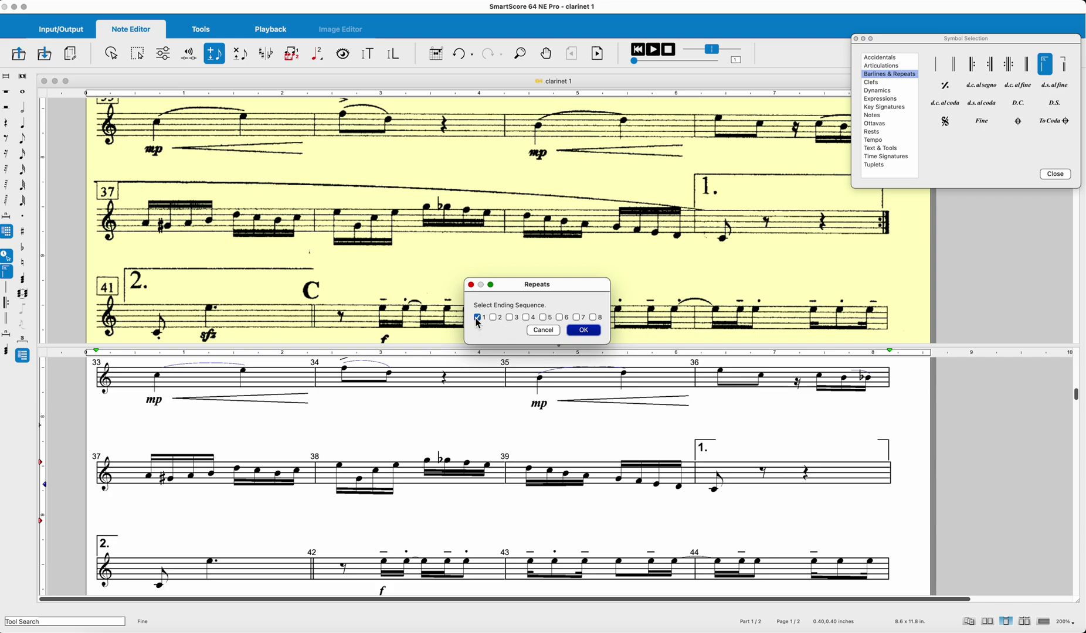
click(582, 332)
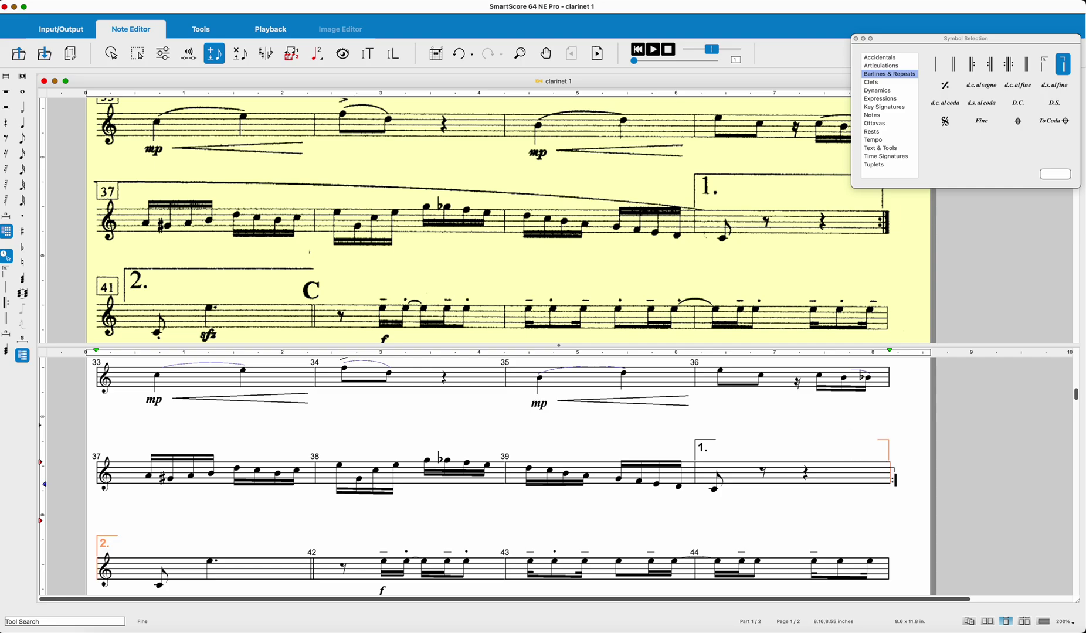
click(895, 479)
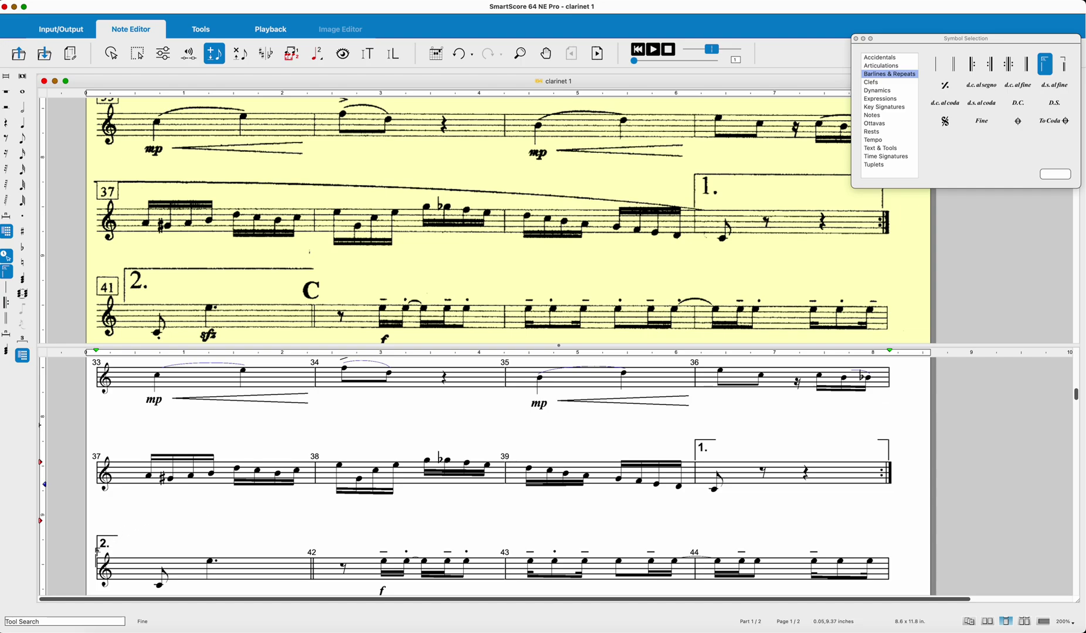
Start ending 2 at the beginning of the next system, as in scanned measure 41.
click(98, 545)
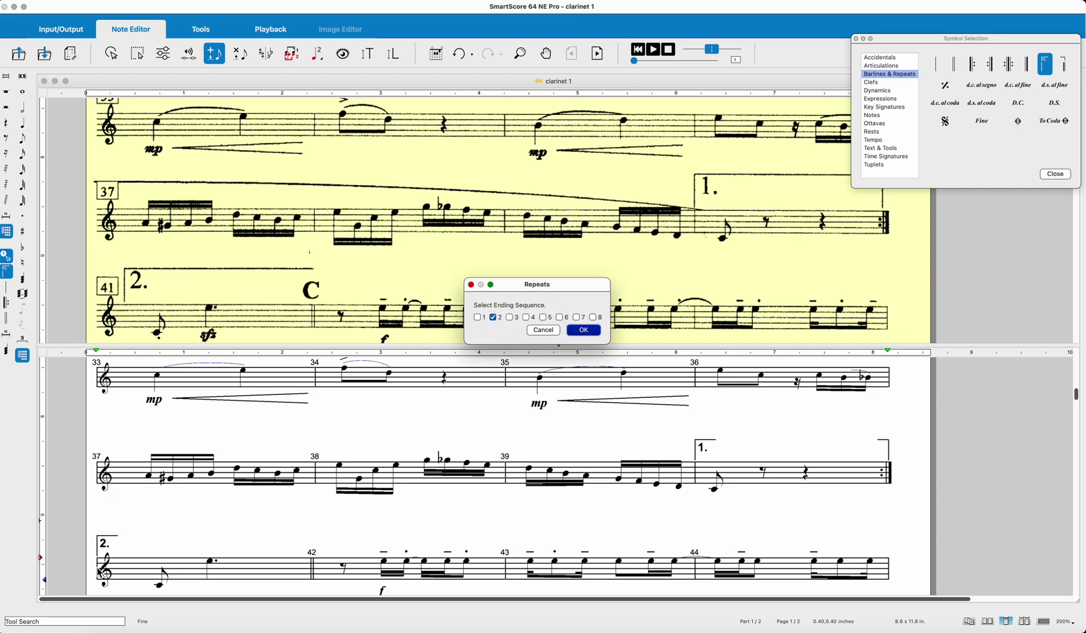
click(584, 331)
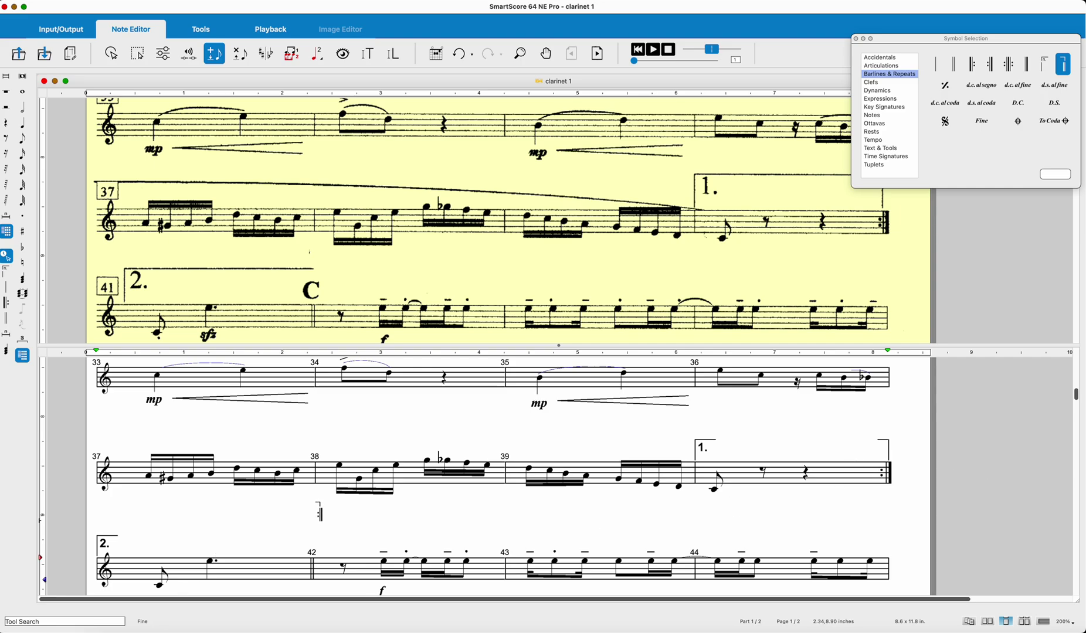
scroll(318, 514, down, 4)
scroll(373, 490, down, 1)
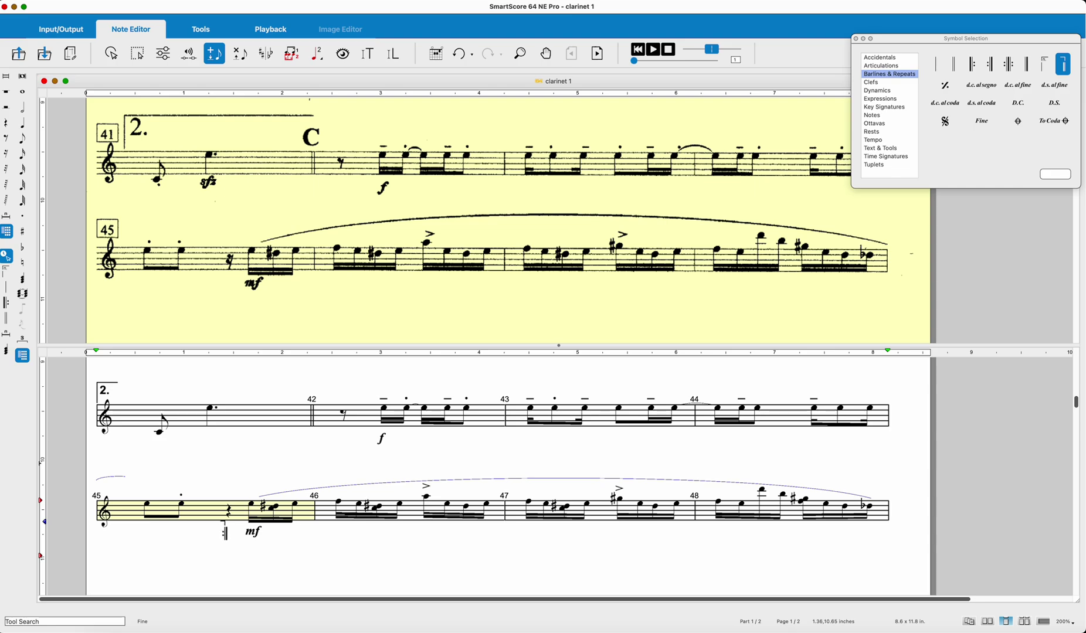
key(Escape)
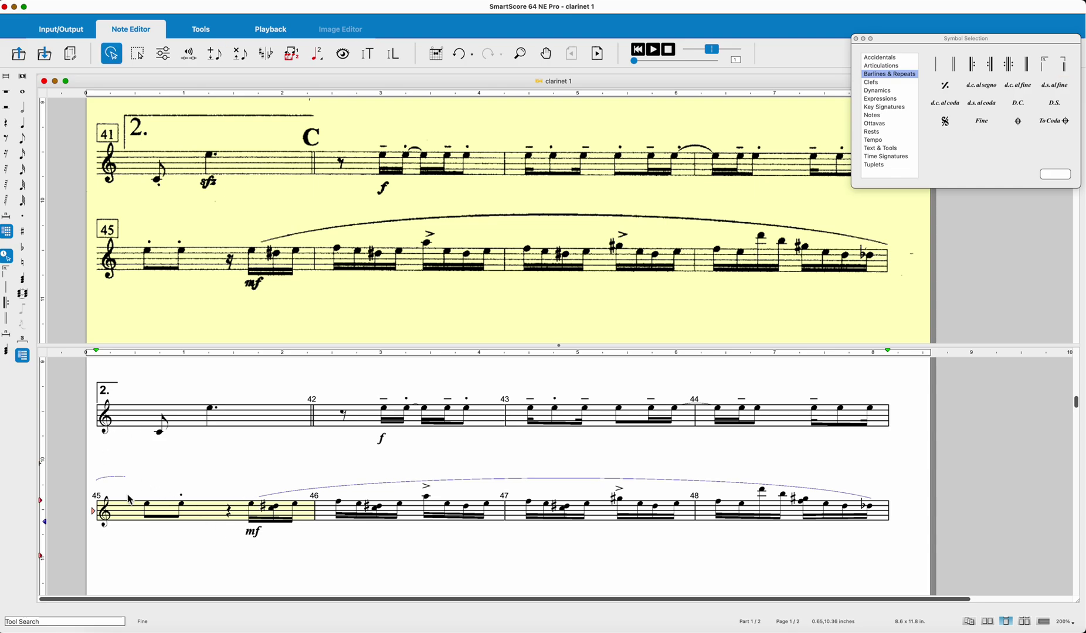
Delete the stray slur fragment above the start of measure 45 and change that measure's rest to a 1/16 duration.
key(Delete)
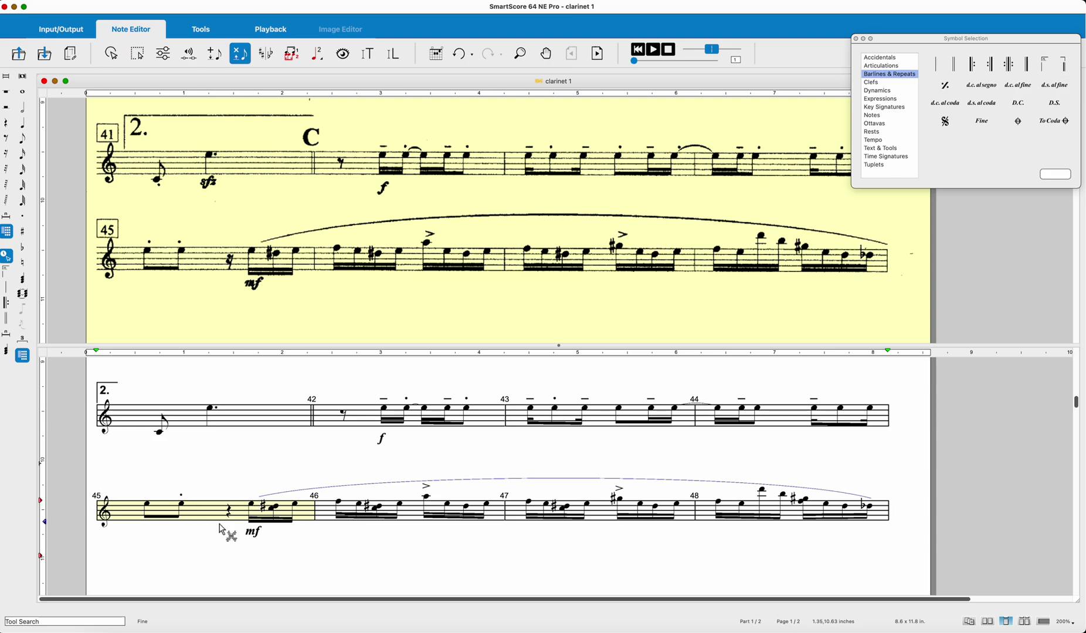
key(Escape)
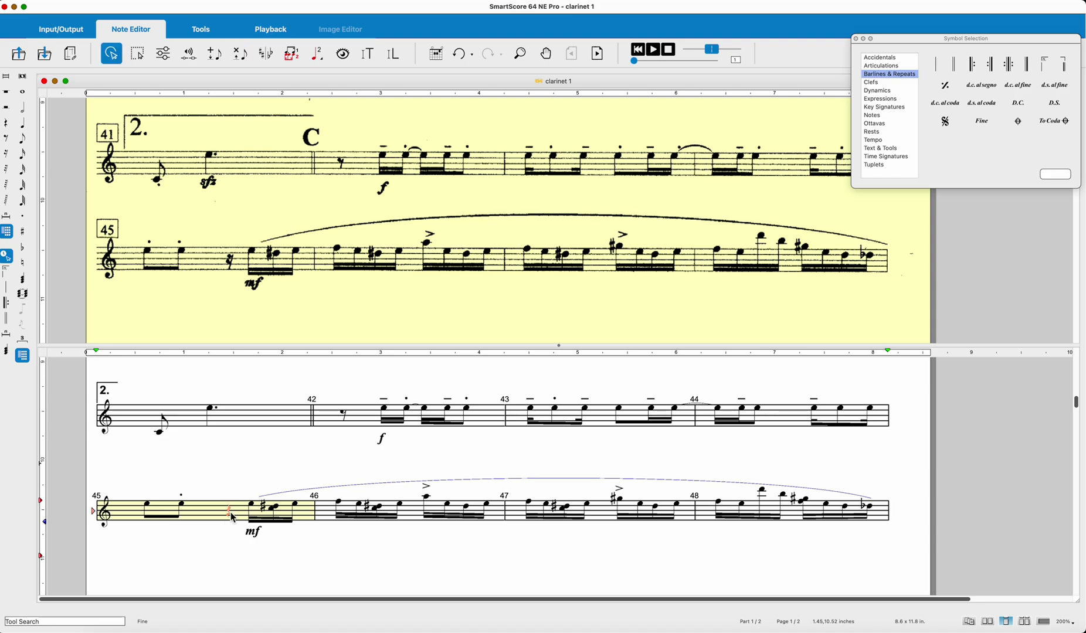
double_click(230, 513)
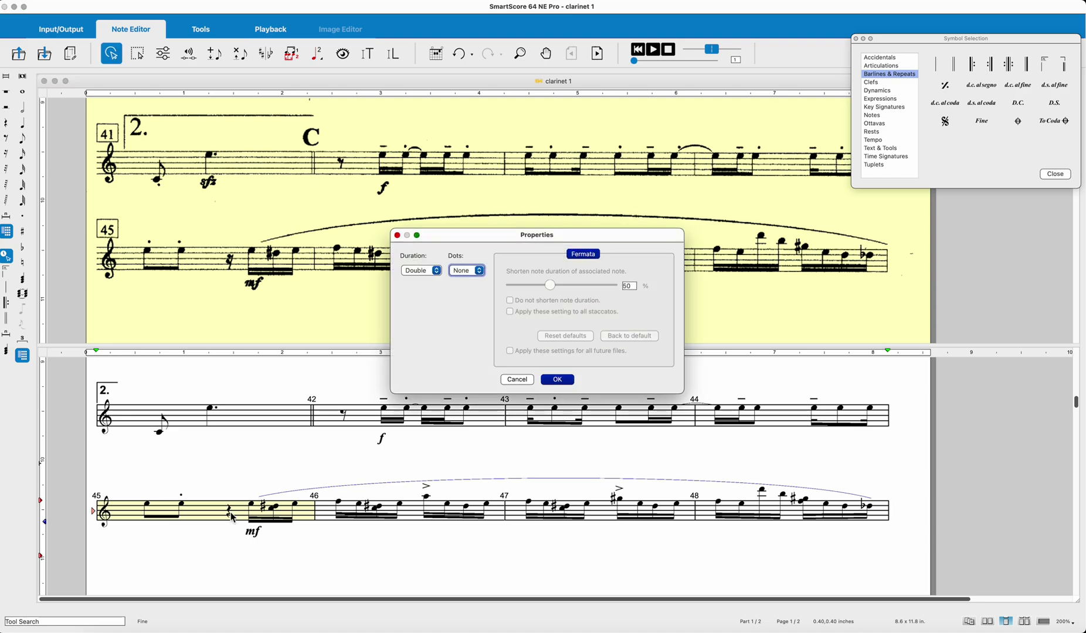
click(436, 271)
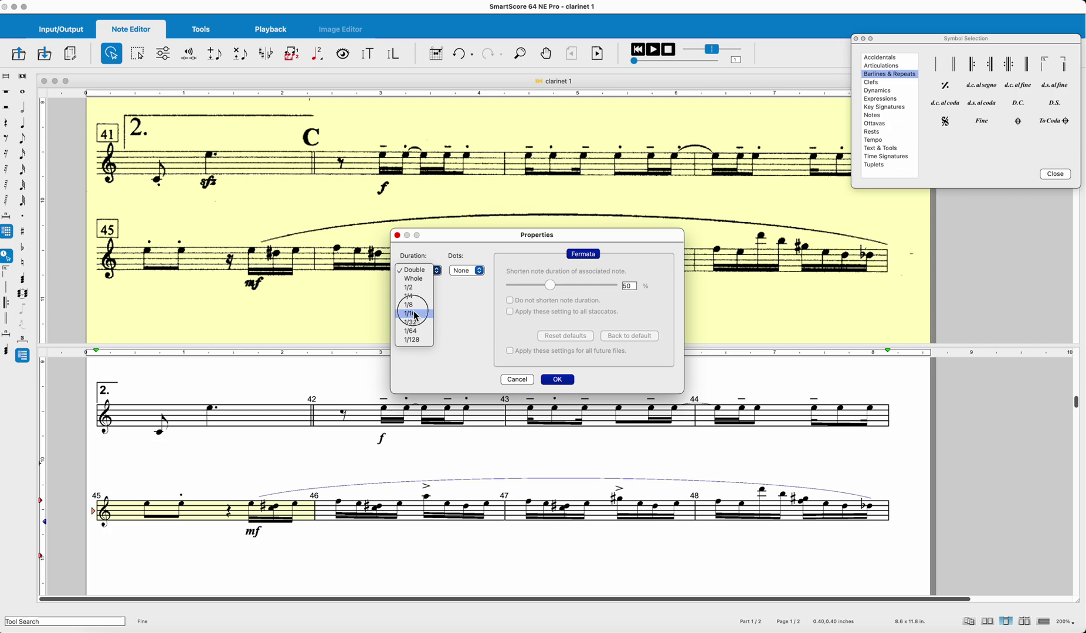
click(437, 339)
click(552, 381)
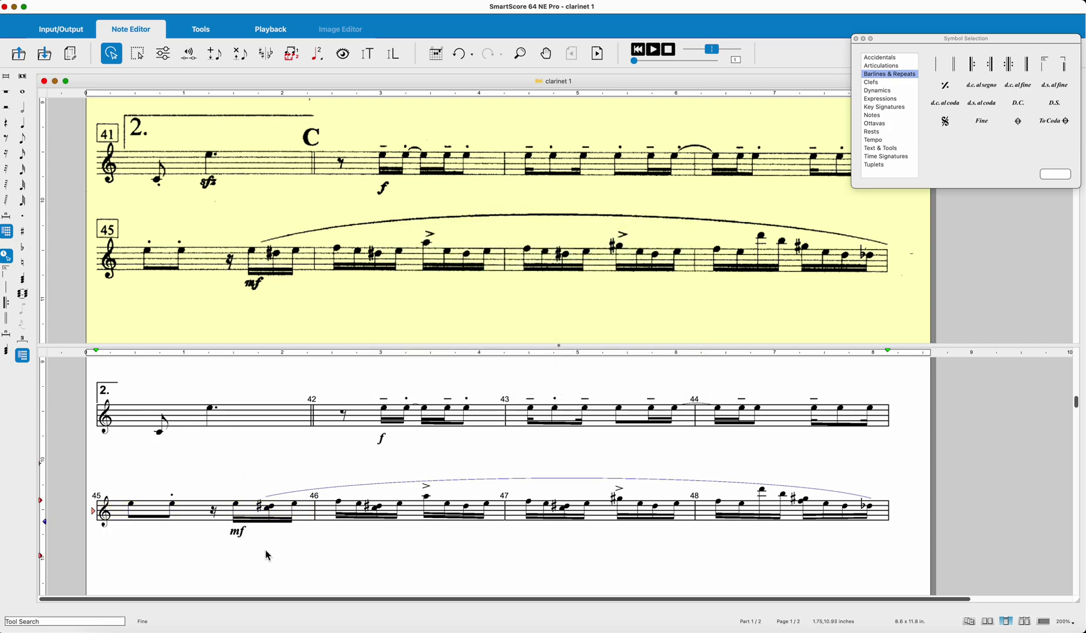
Change the rest in highlighted measure 57 on page 2 to a 1/16 duration.
scroll(780, 525, down, 10)
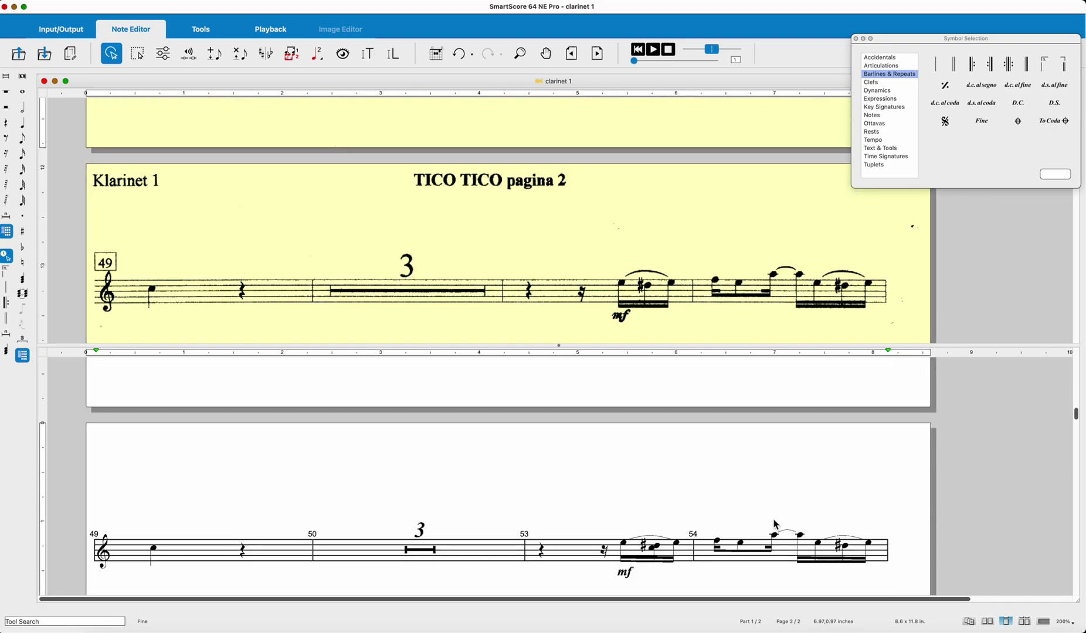
scroll(774, 521, up, 8)
scroll(772, 519, down, 2)
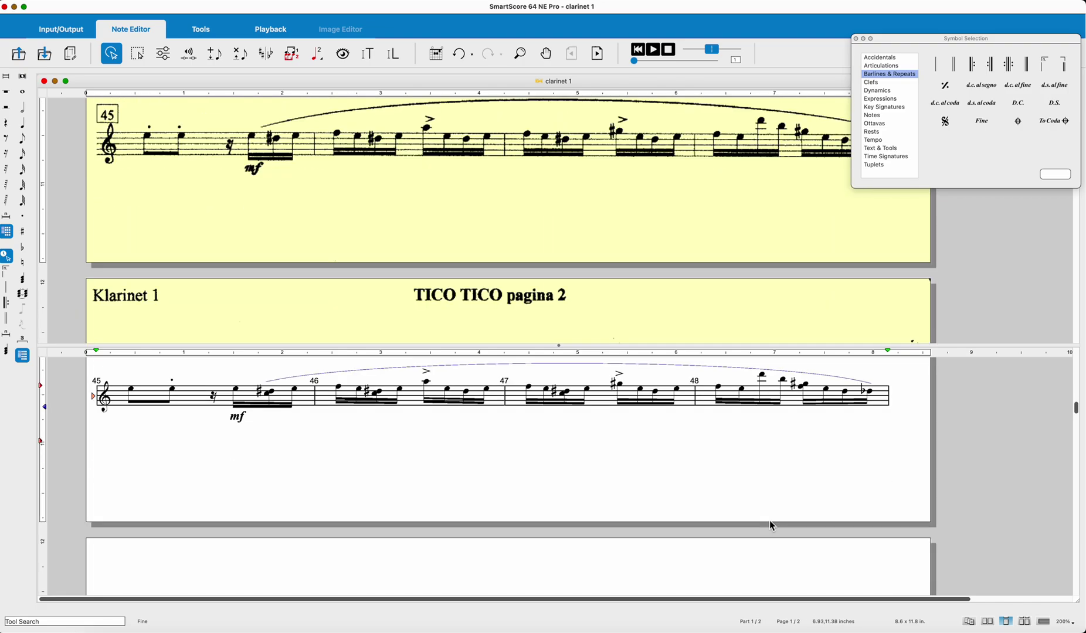
scroll(770, 521, down, 5)
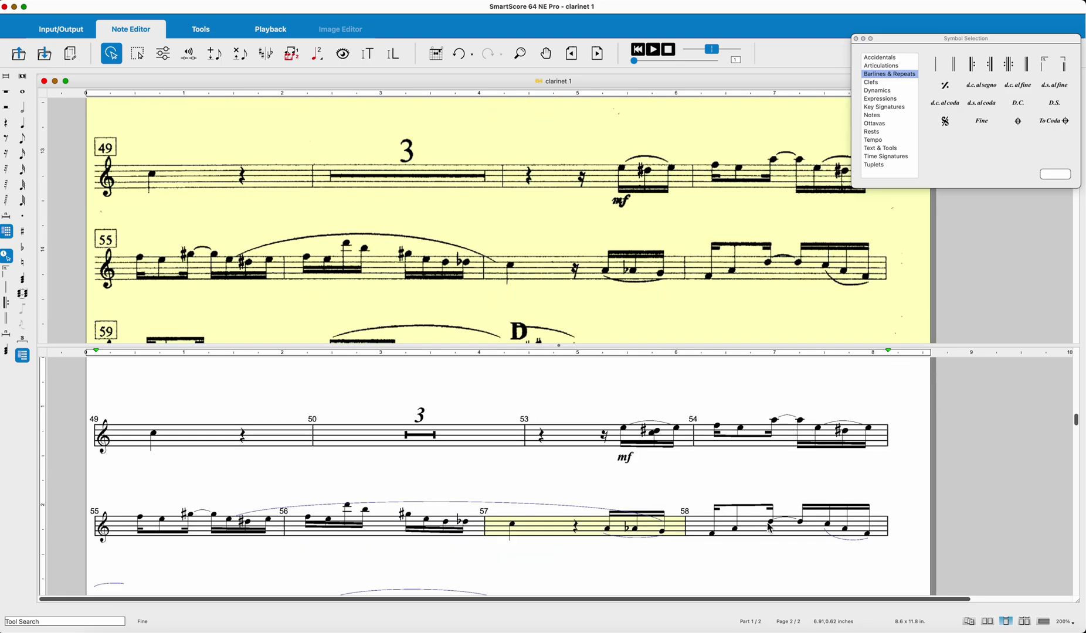
scroll(213, 439, down, 1)
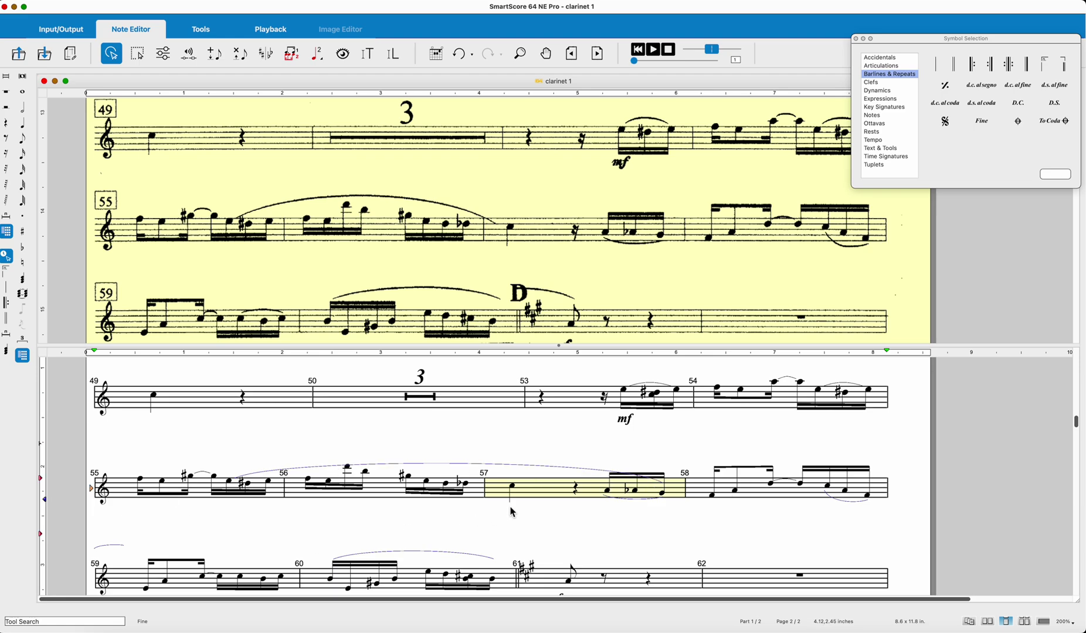
double_click(579, 491)
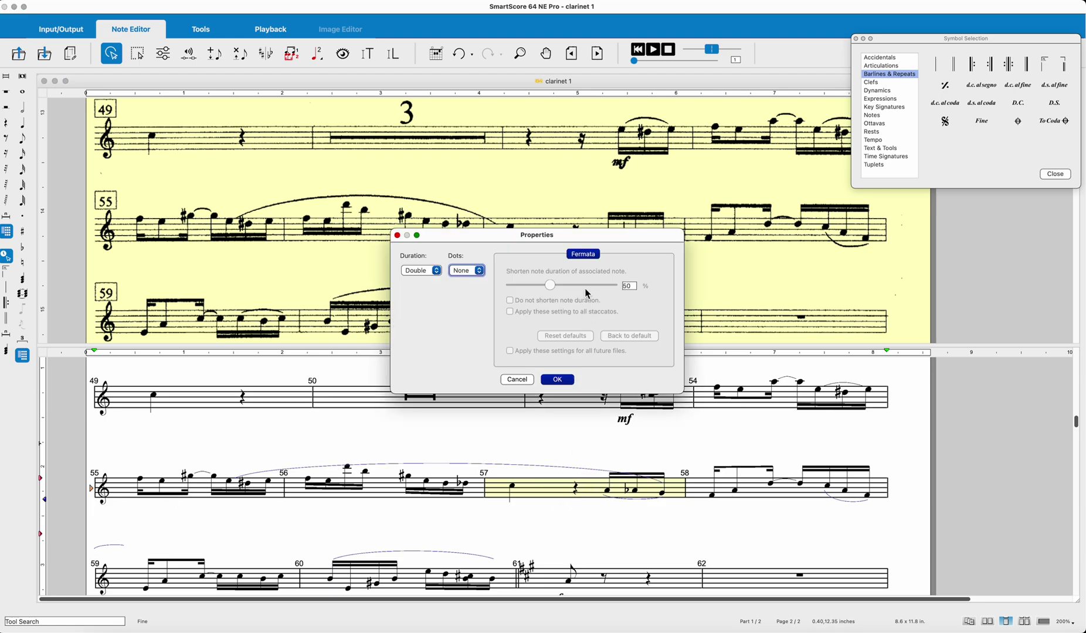
click(432, 271)
click(418, 316)
click(557, 380)
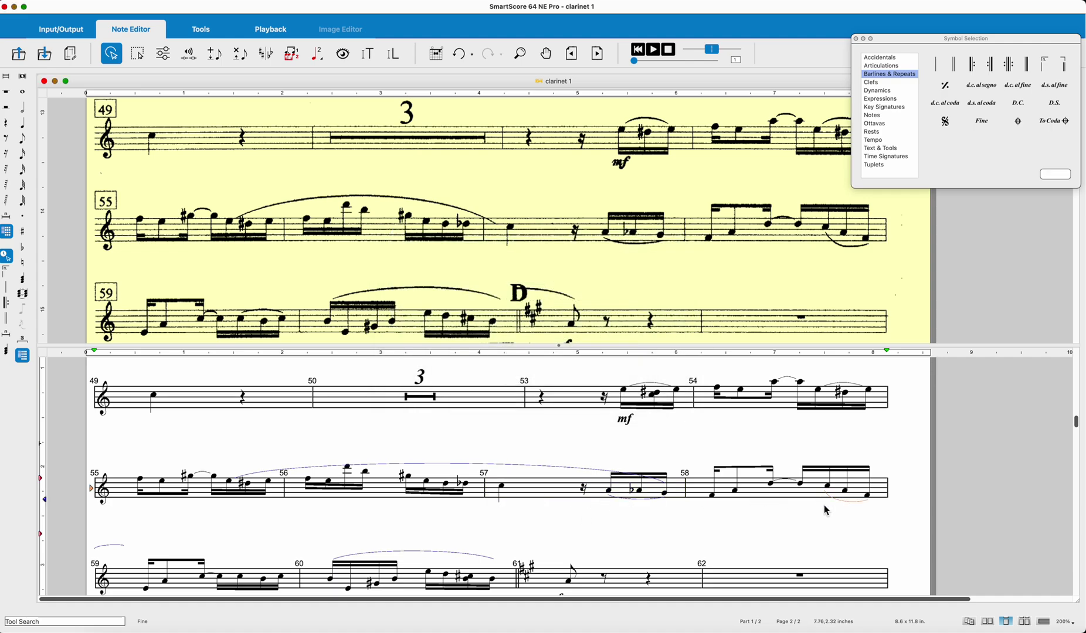
Split highlighted measure 69 with a single barline between its two dotted figures, matching the scan.
scroll(478, 501, down, 3)
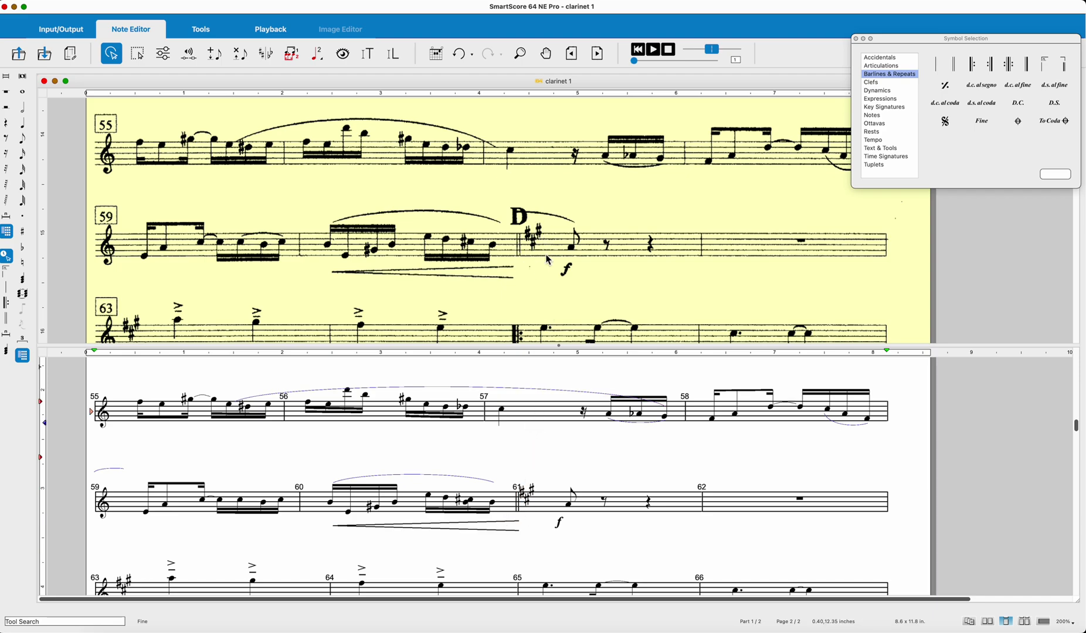
scroll(608, 503, down, 3)
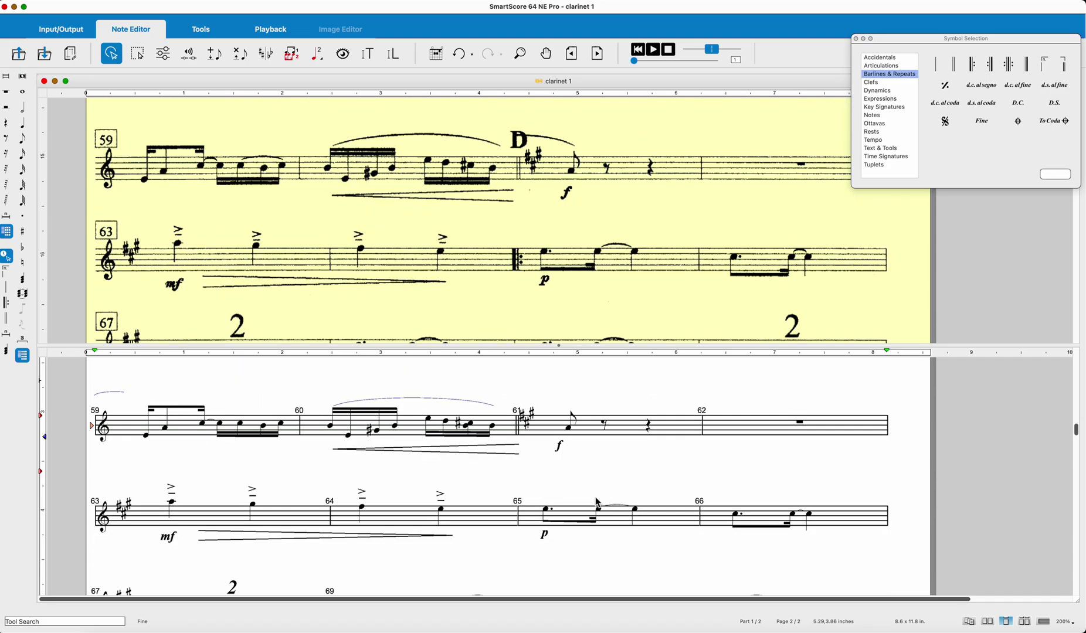
scroll(249, 505, down, 3)
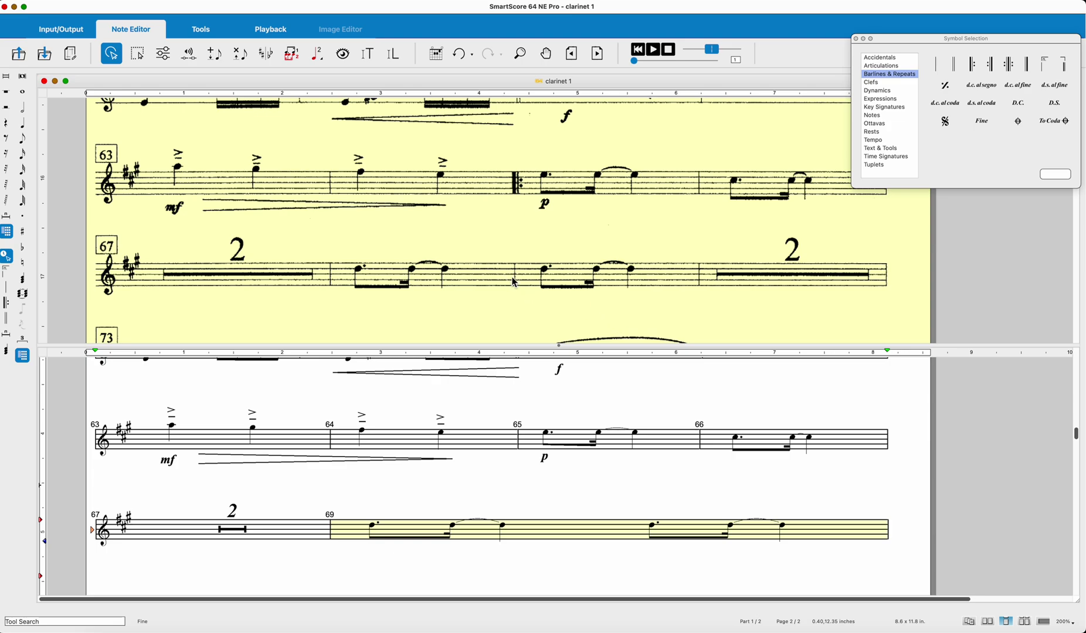
right_click(518, 438)
click(558, 528)
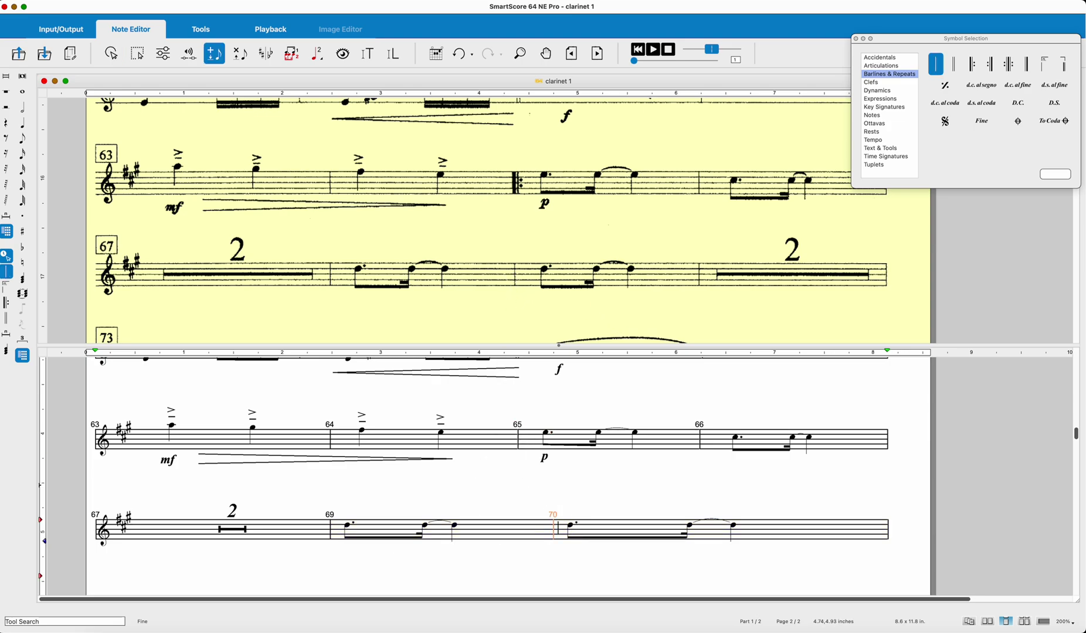
Fill empty measure 73 with two quarter-note A's and add a sharp to the second one.
scroll(521, 477, down, 5)
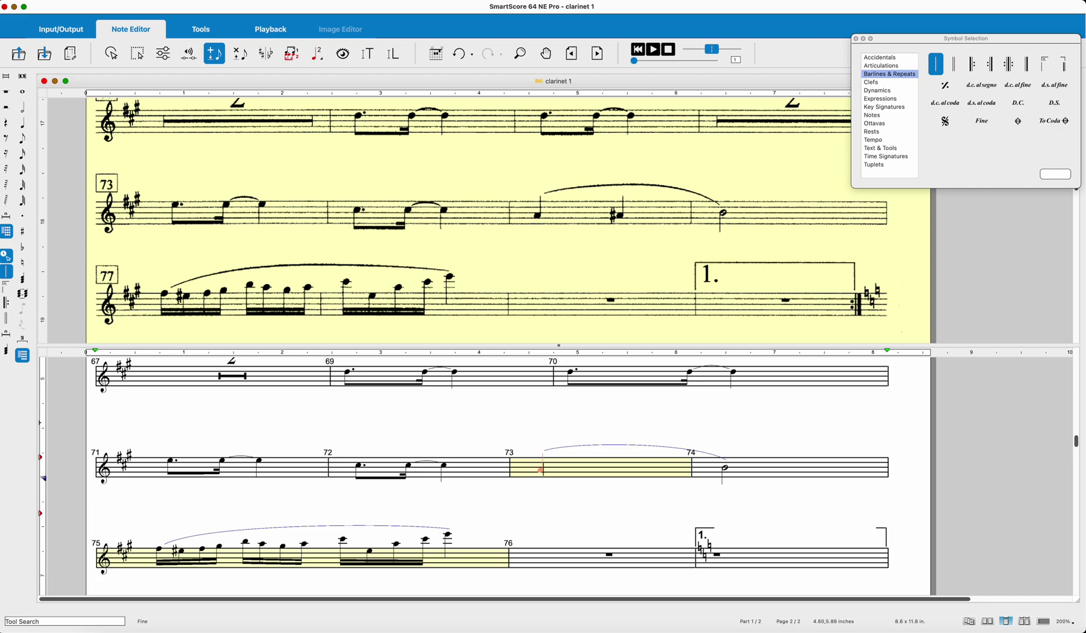
key(4)
click(615, 476)
click(22, 231)
click(613, 471)
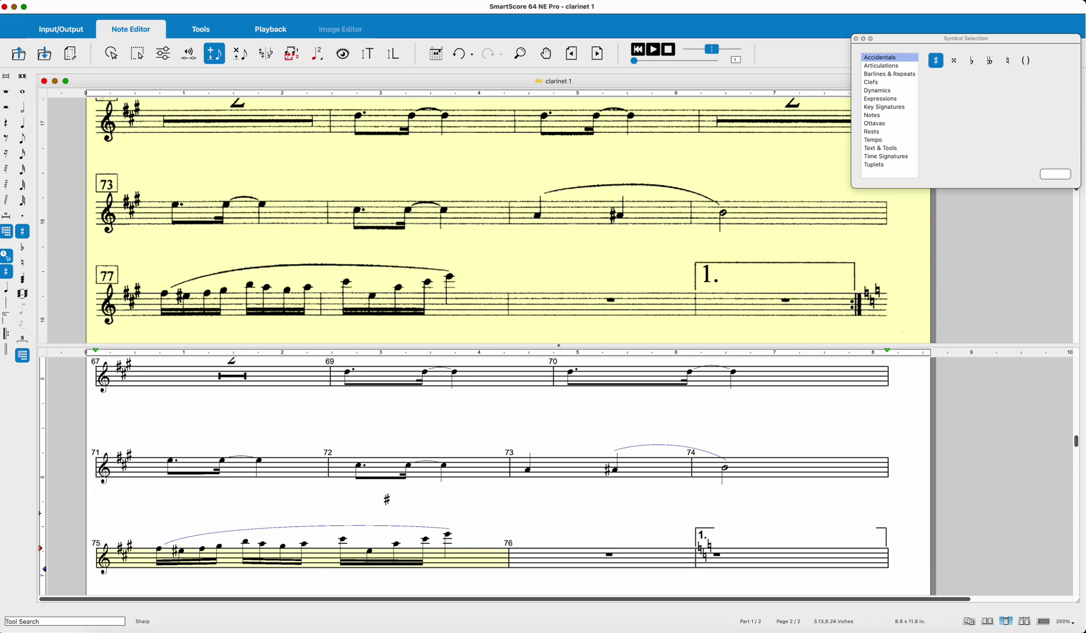
Split highlighted measure 75 with a single barline after its second beamed group, and place a start-repeat barline at measure 65.
right_click(329, 466)
click(321, 552)
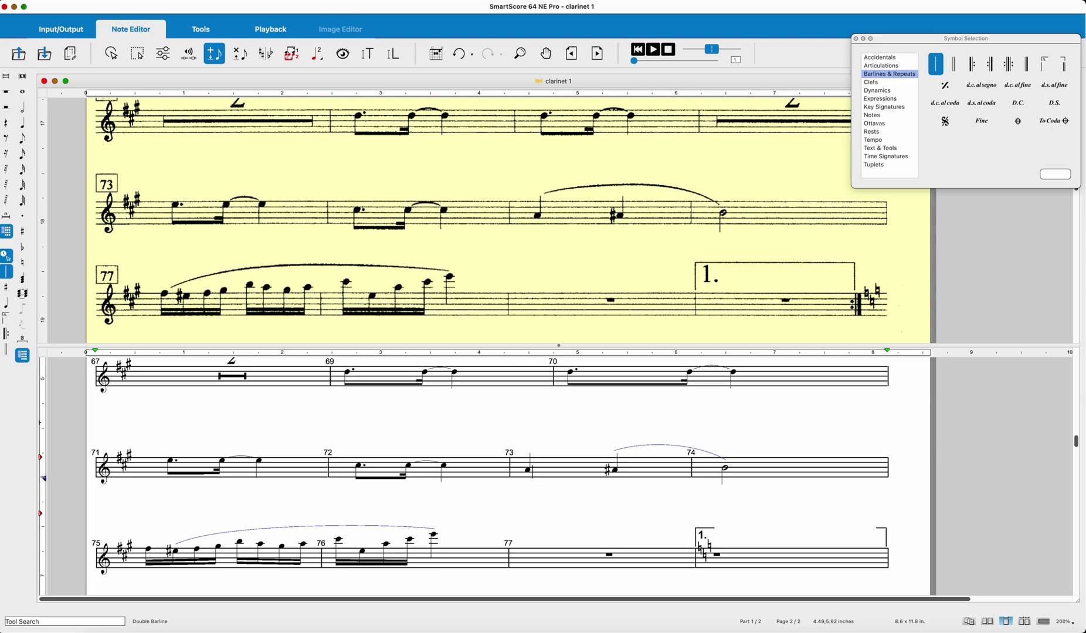
scroll(510, 469, up, 5)
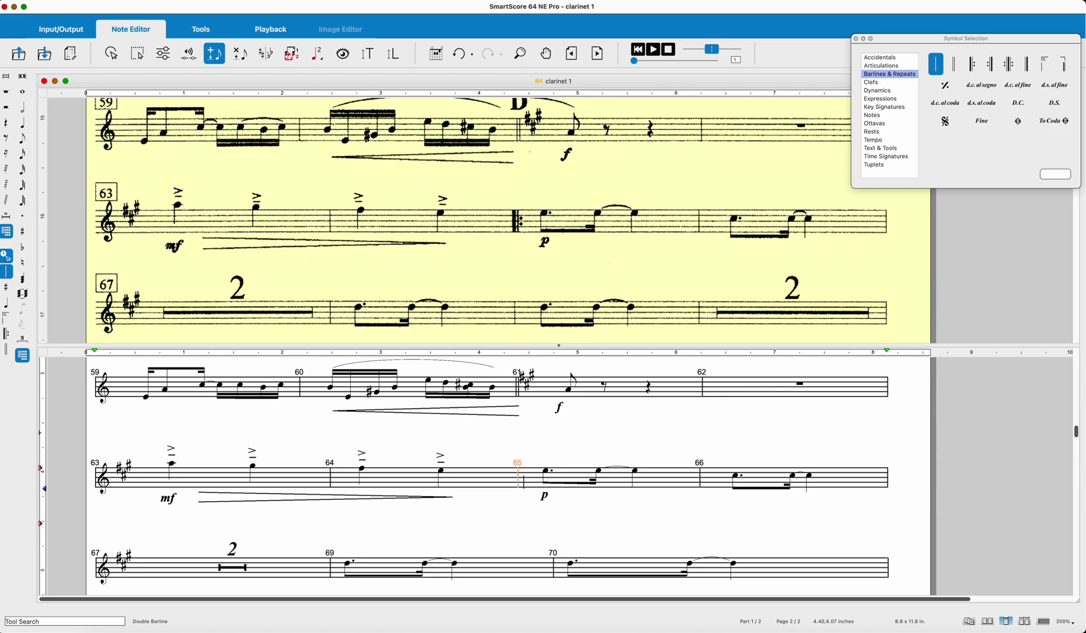
click(971, 63)
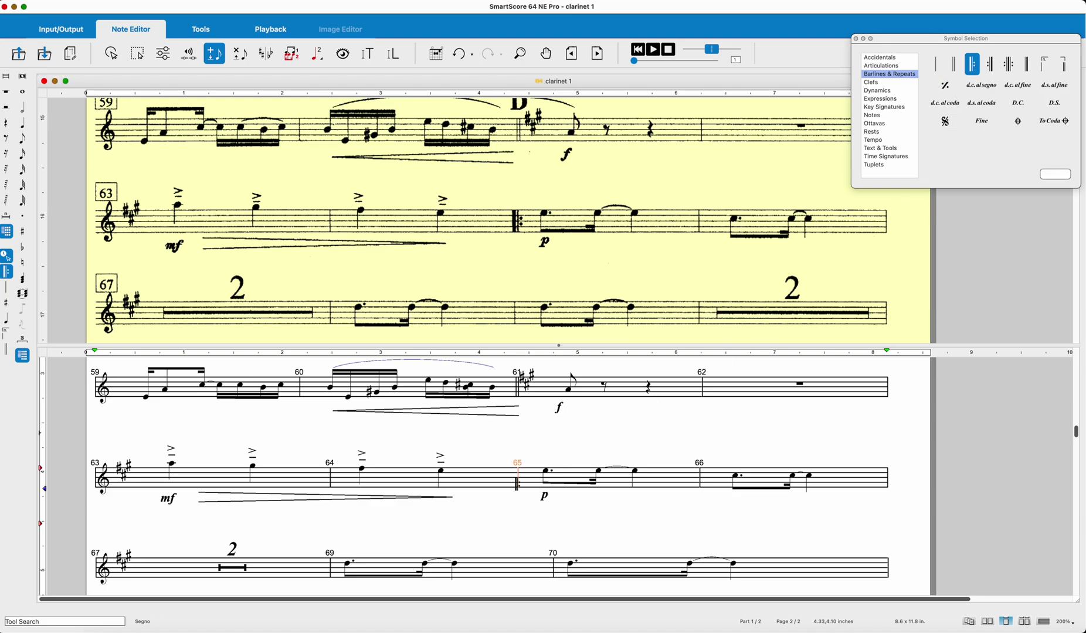
Start a first ending (sequence 1) at the measure after 77 and close it with an end-repeat at the end of that system.
scroll(697, 483, down, 5)
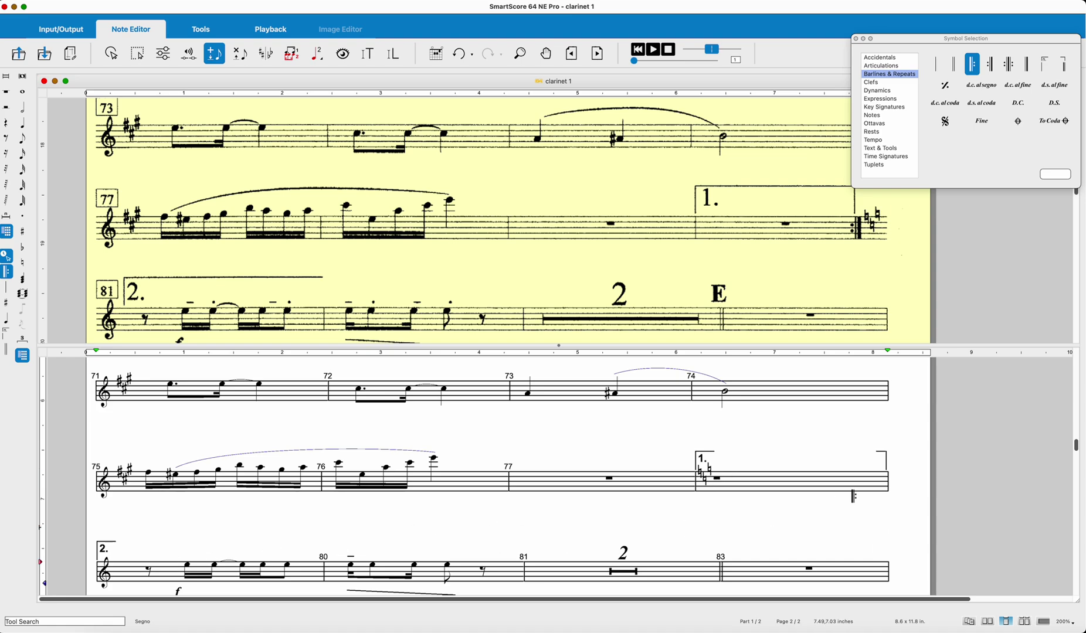
click(1042, 71)
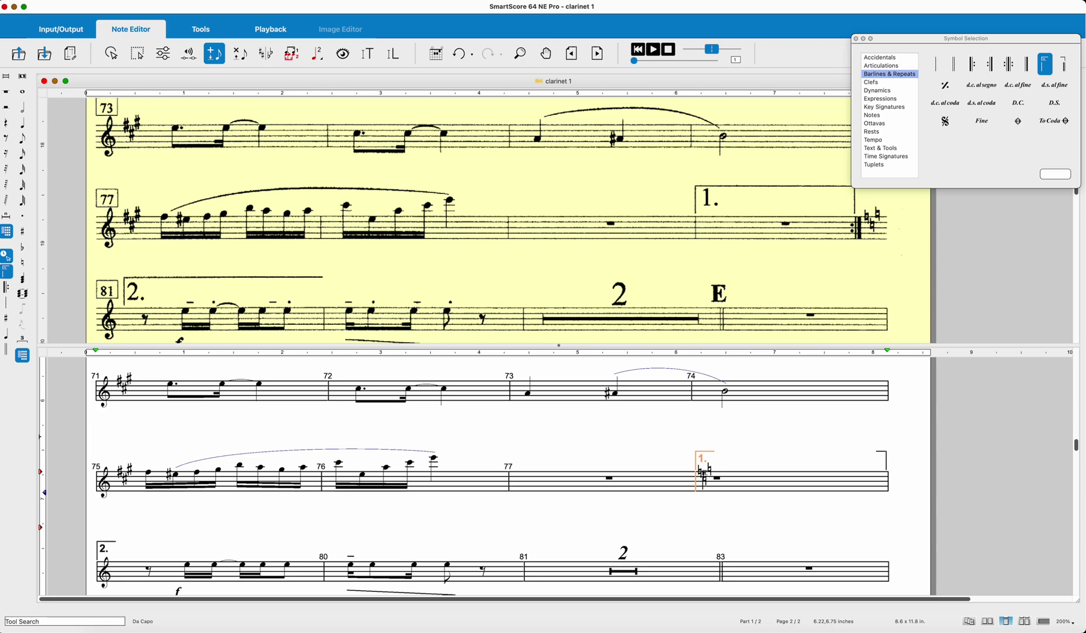
click(697, 481)
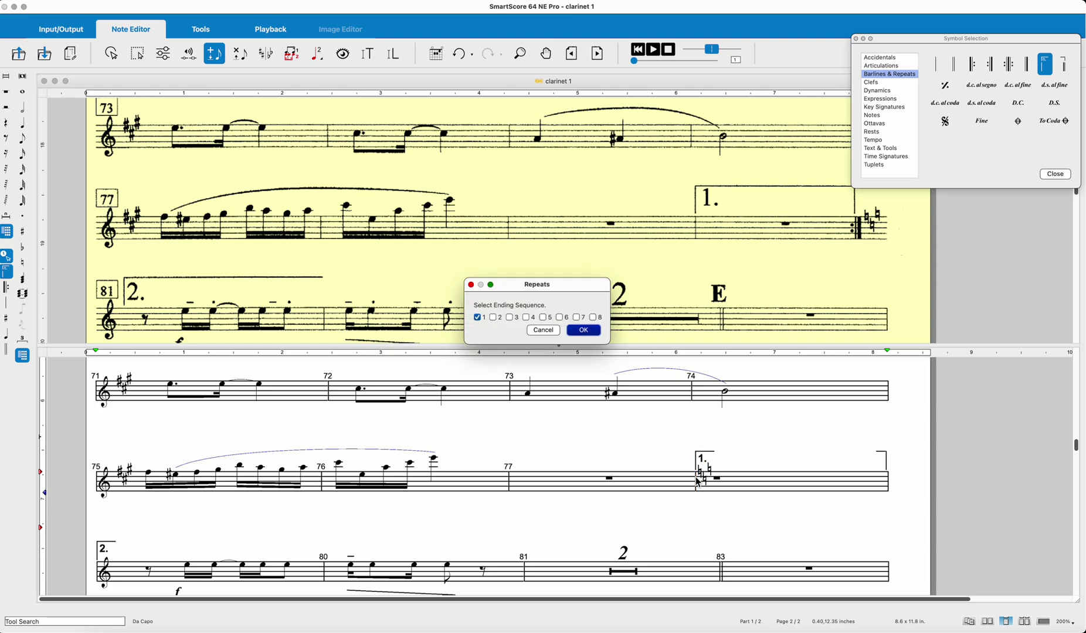
click(595, 335)
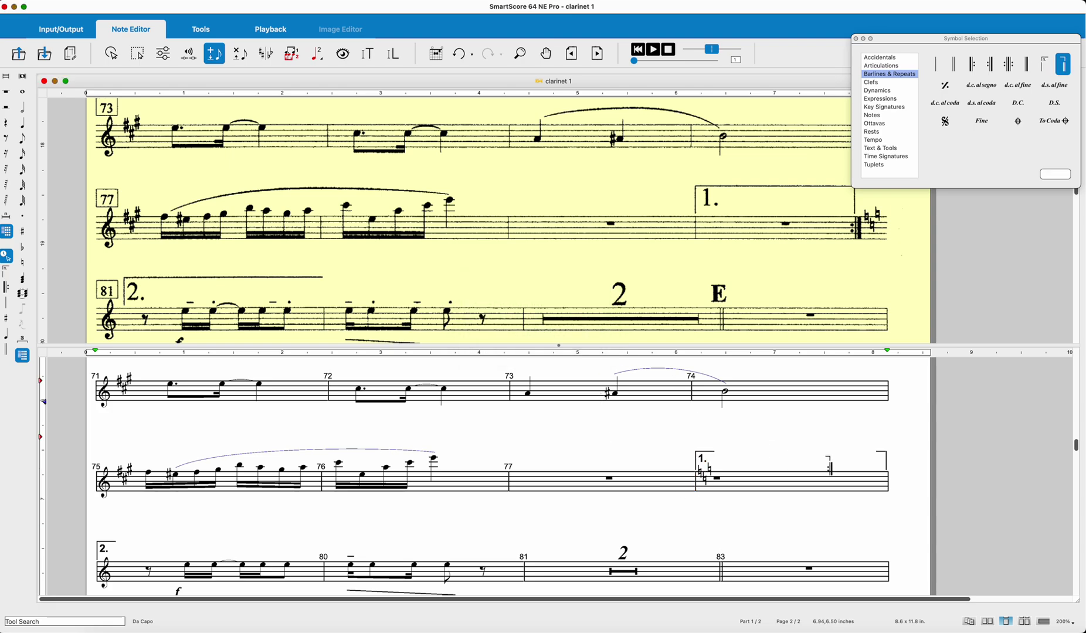
click(891, 484)
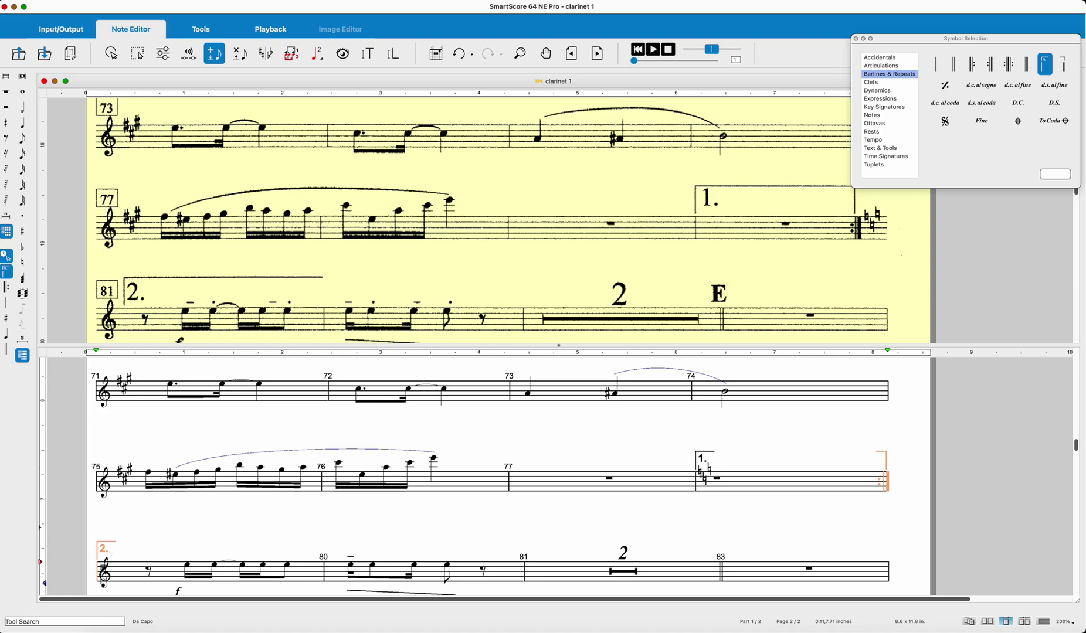
Start the second ending, with ending sequence 2, at the beginning of the following system.
click(103, 573)
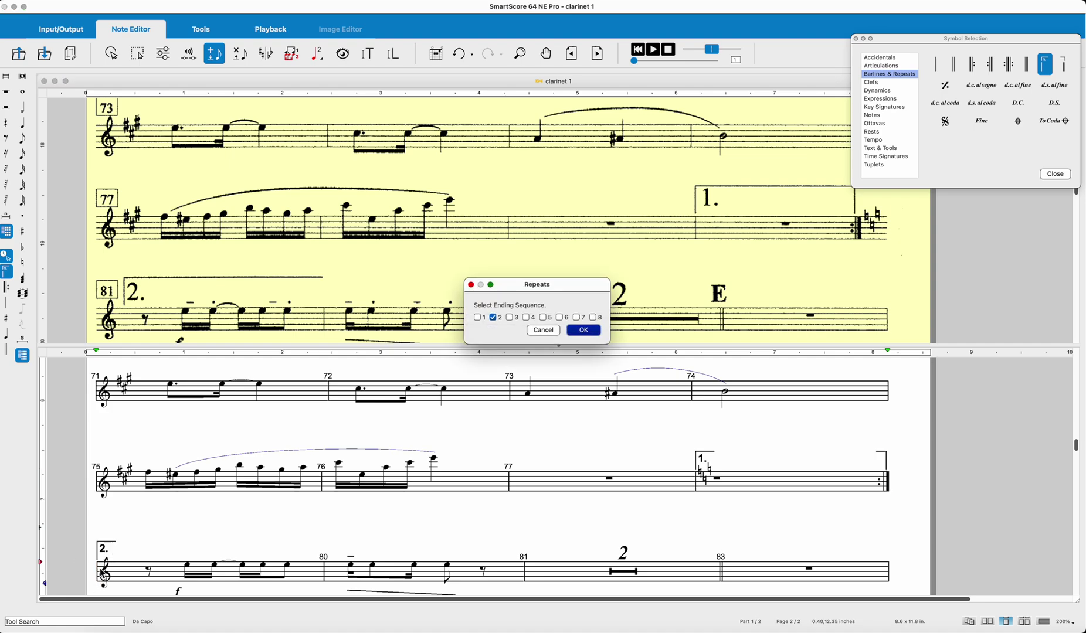
click(592, 331)
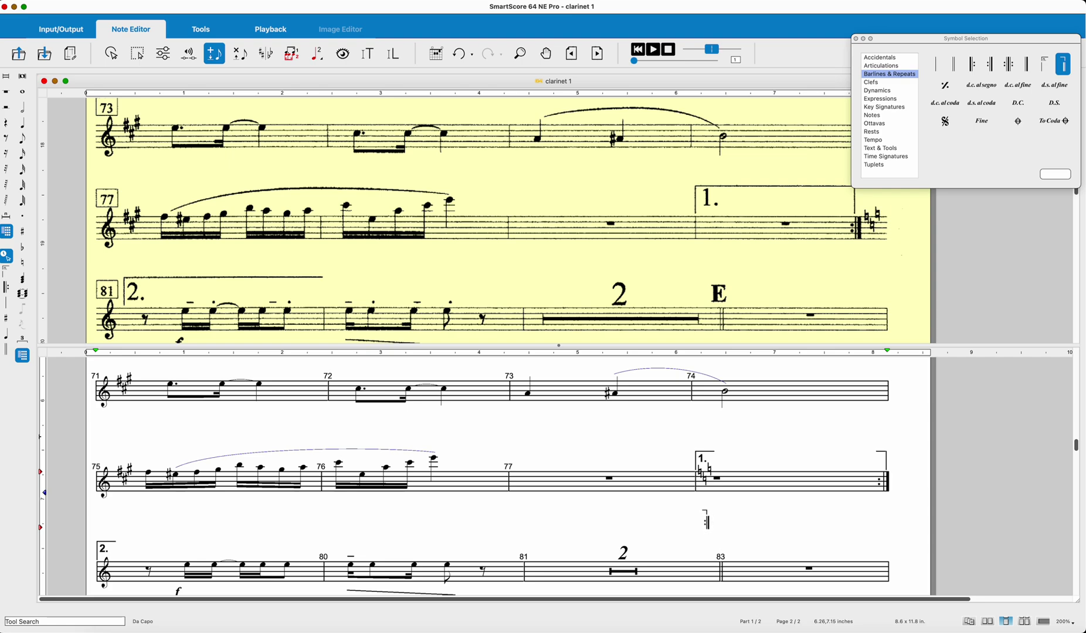
key(Escape)
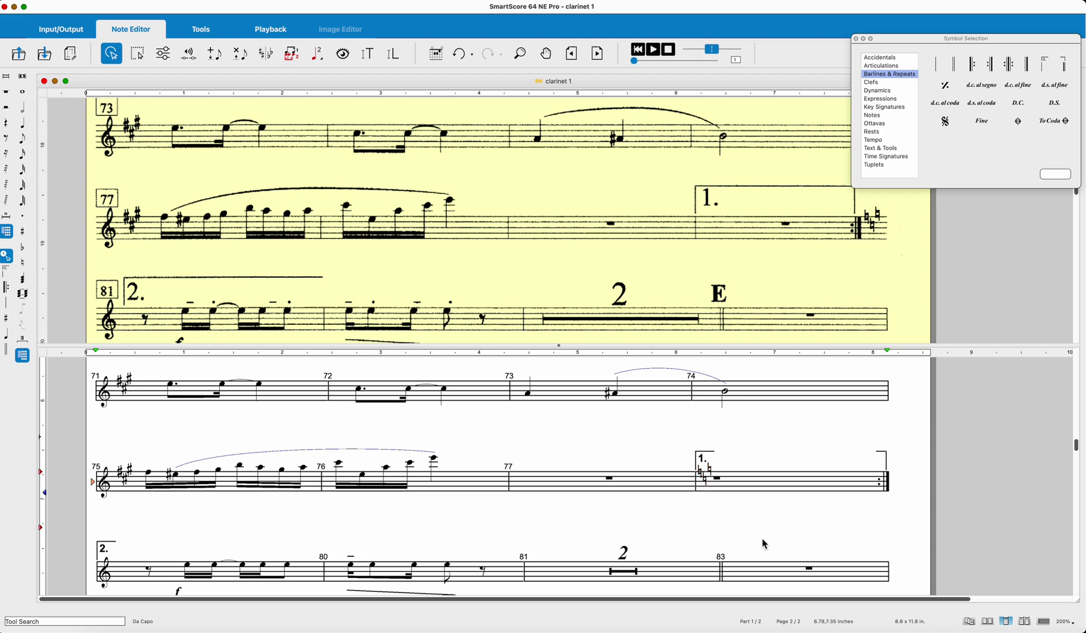
Delete the misplaced key signature in the first-ending measure and place a C major / A minor key signature in the second-ending measure.
key(d)
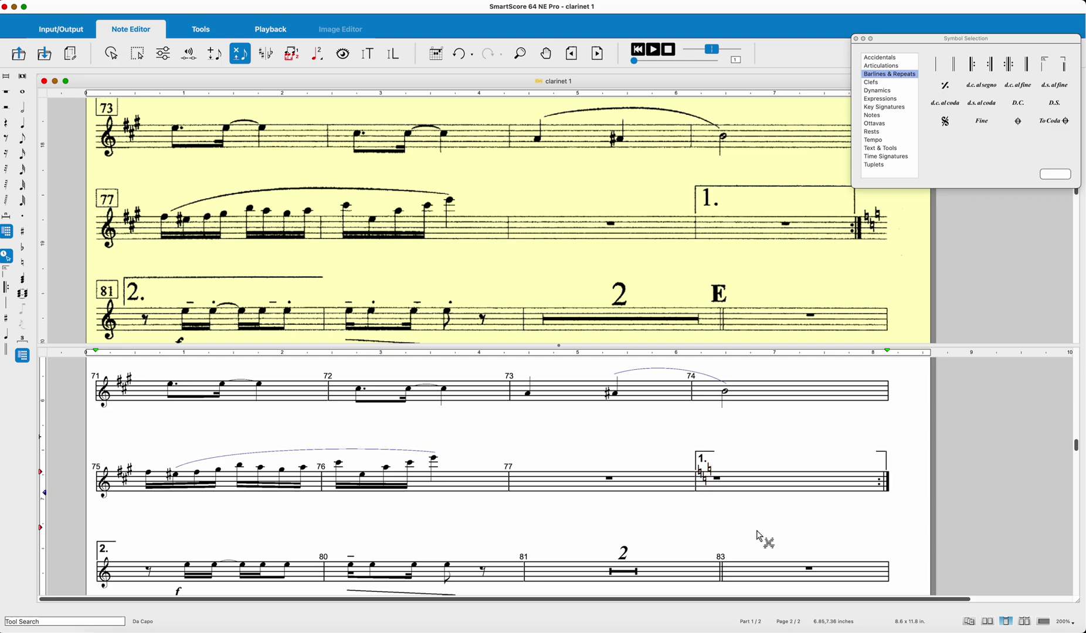
click(707, 480)
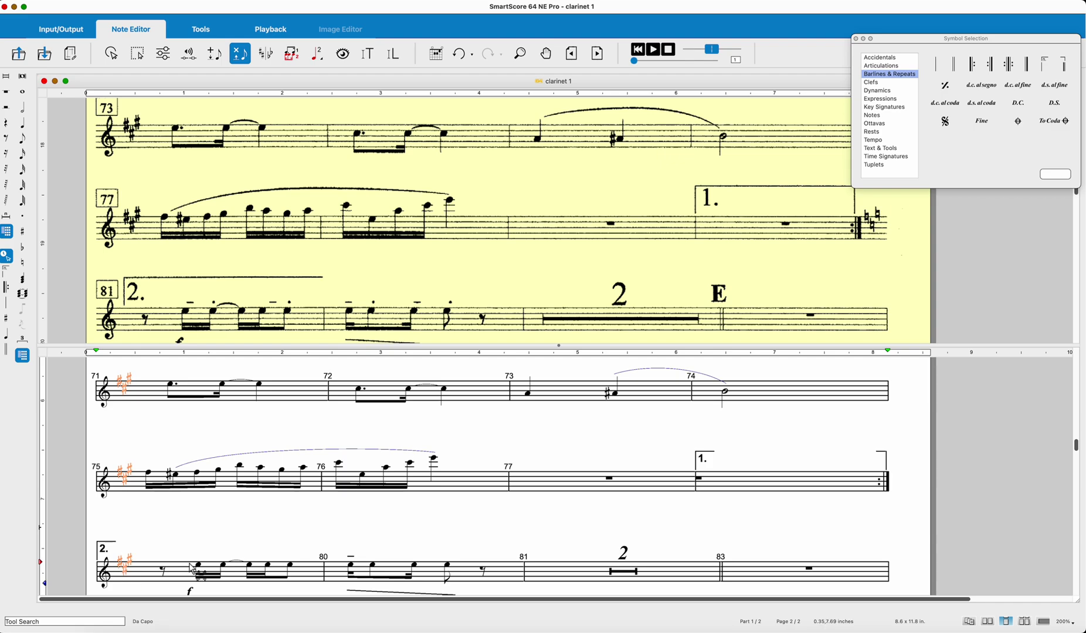
click(886, 108)
click(938, 69)
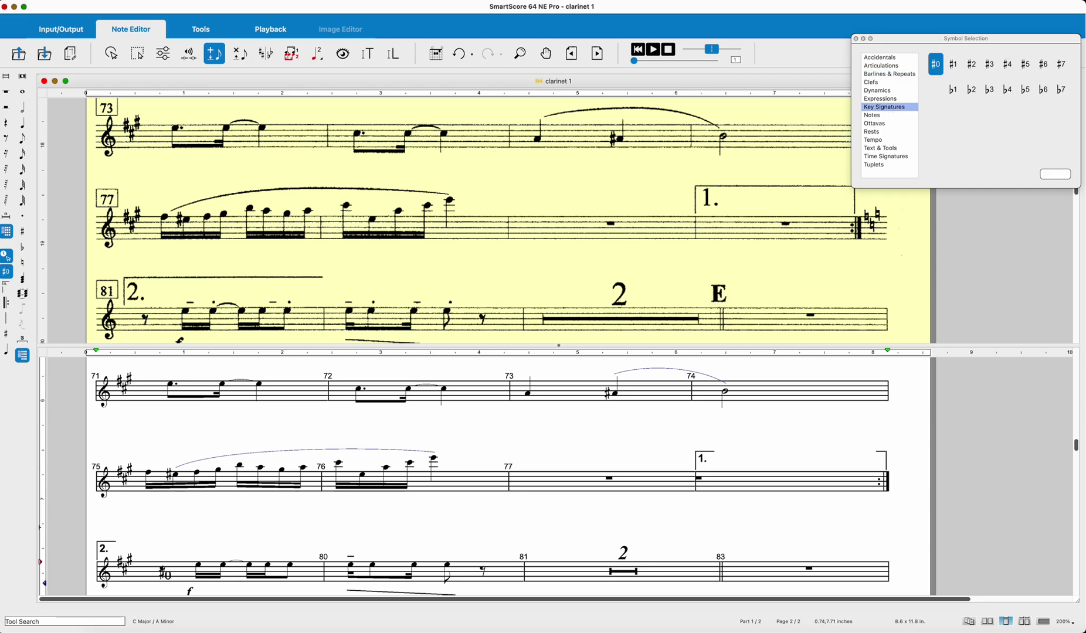
click(164, 571)
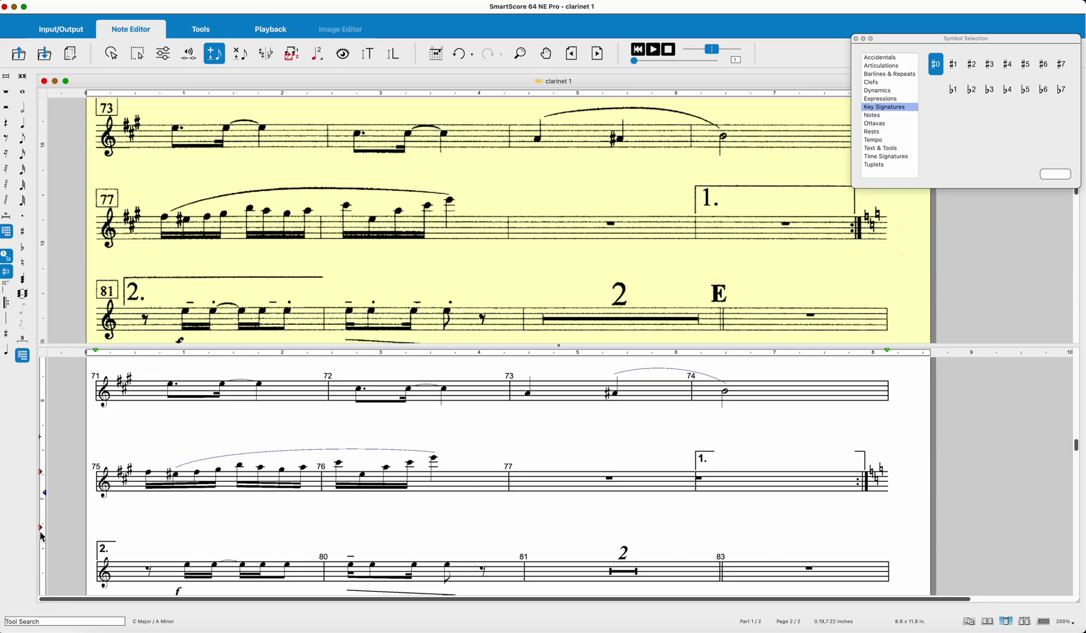
Split measure 84 with a single barline between the two-measure rest and the quarter rest.
scroll(287, 442, down, 4)
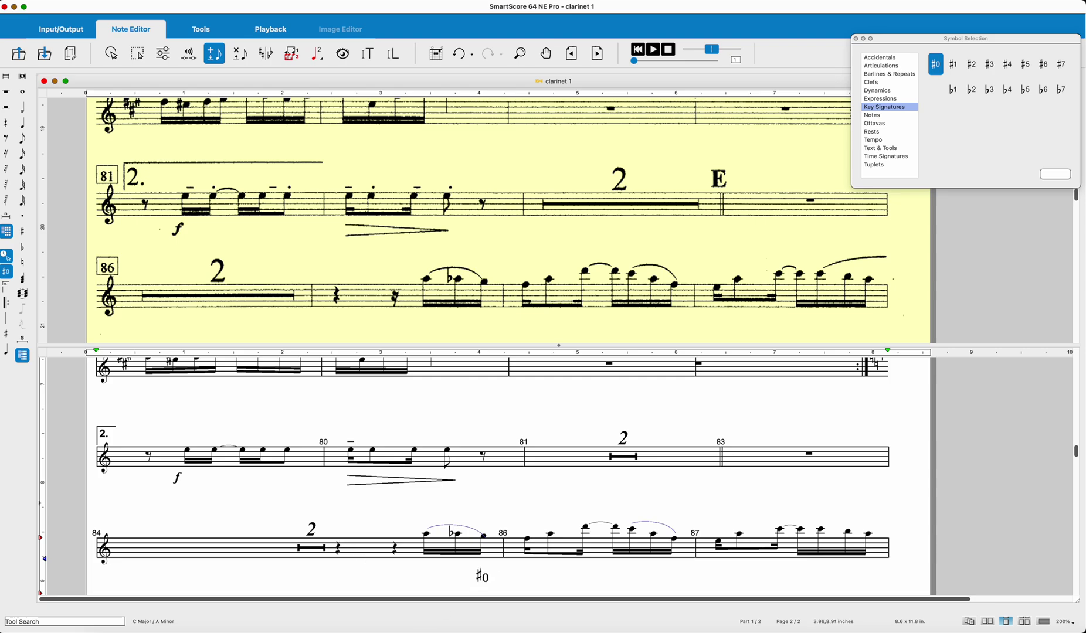
key(b)
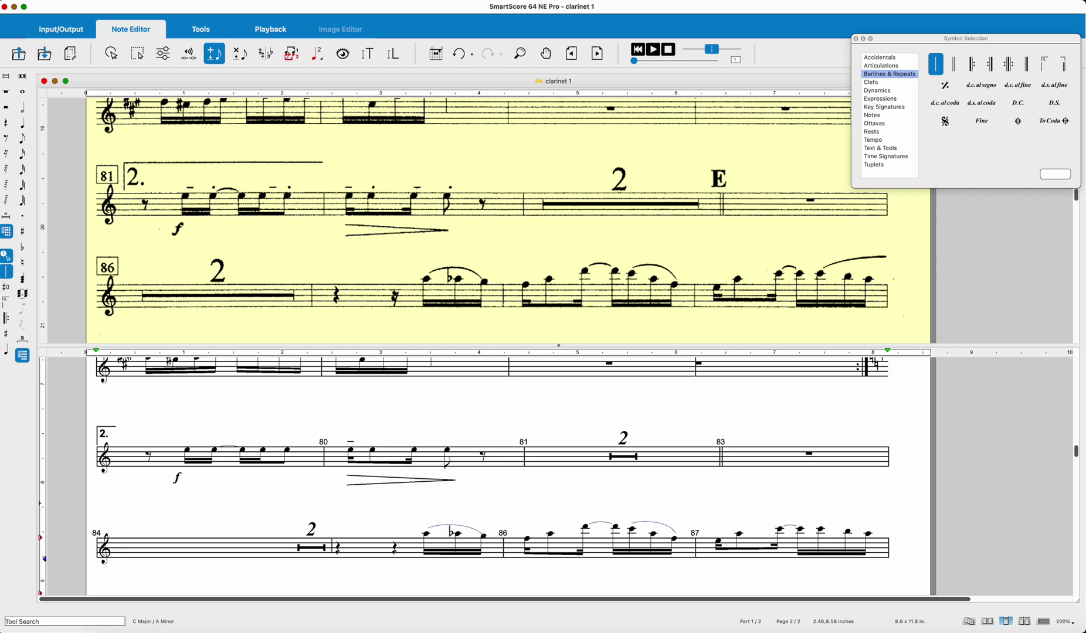
click(331, 546)
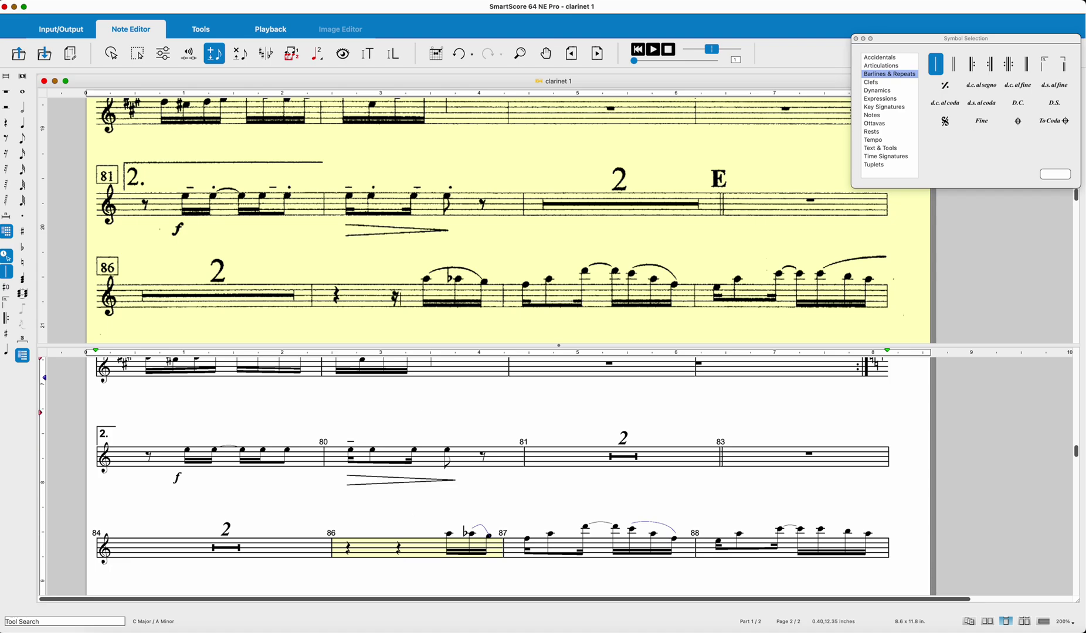
key(Escape)
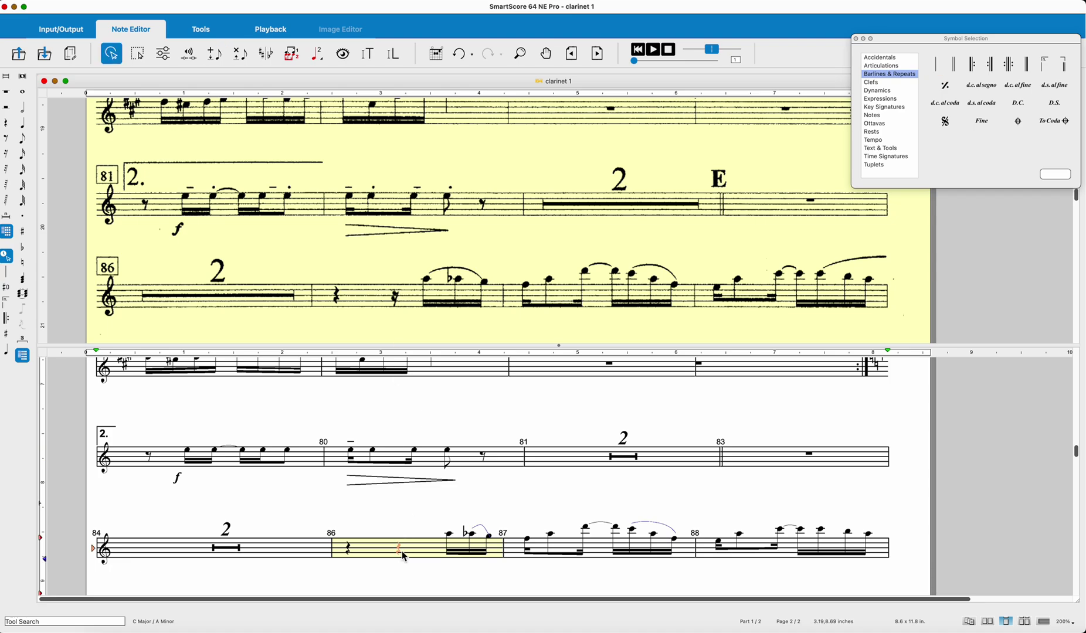
Change the second rest in highlighted measure 86 to a 1/16 duration, matching the scan.
double_click(404, 555)
click(439, 272)
click(423, 317)
click(557, 380)
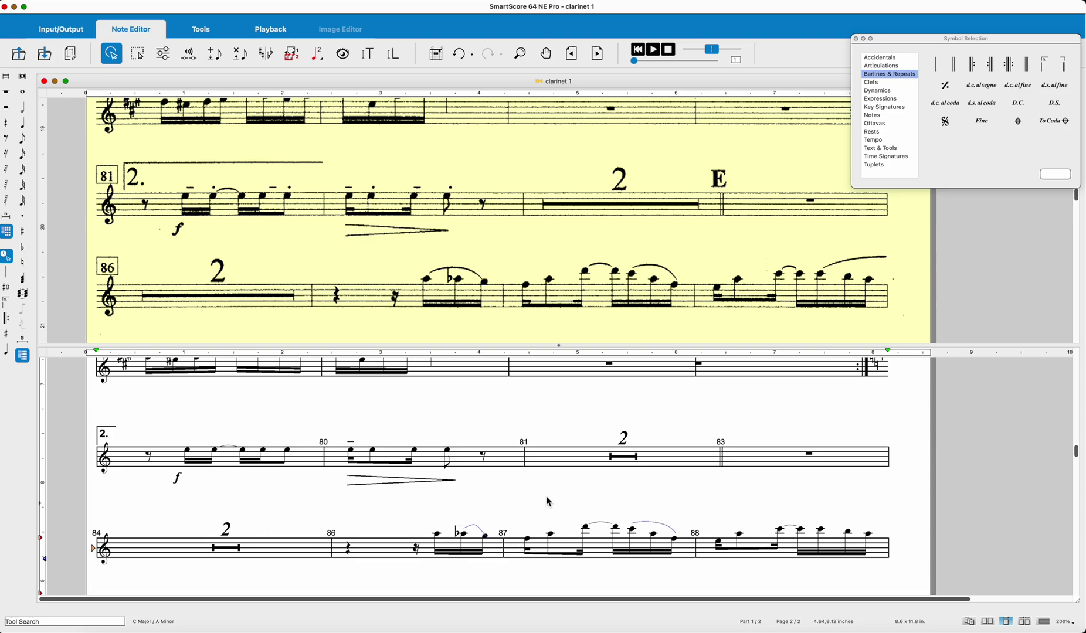
Split measure 91 with a single barline between the multiple-measure rest and the quarter rest.
scroll(545, 507, down, 5)
scroll(328, 510, down, 2)
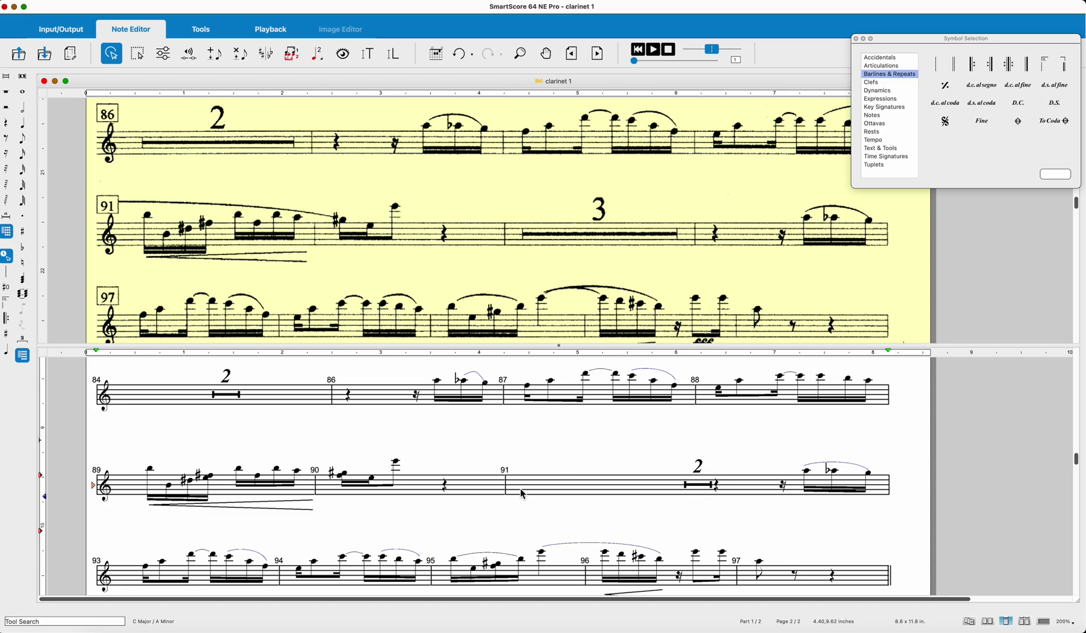
key(b)
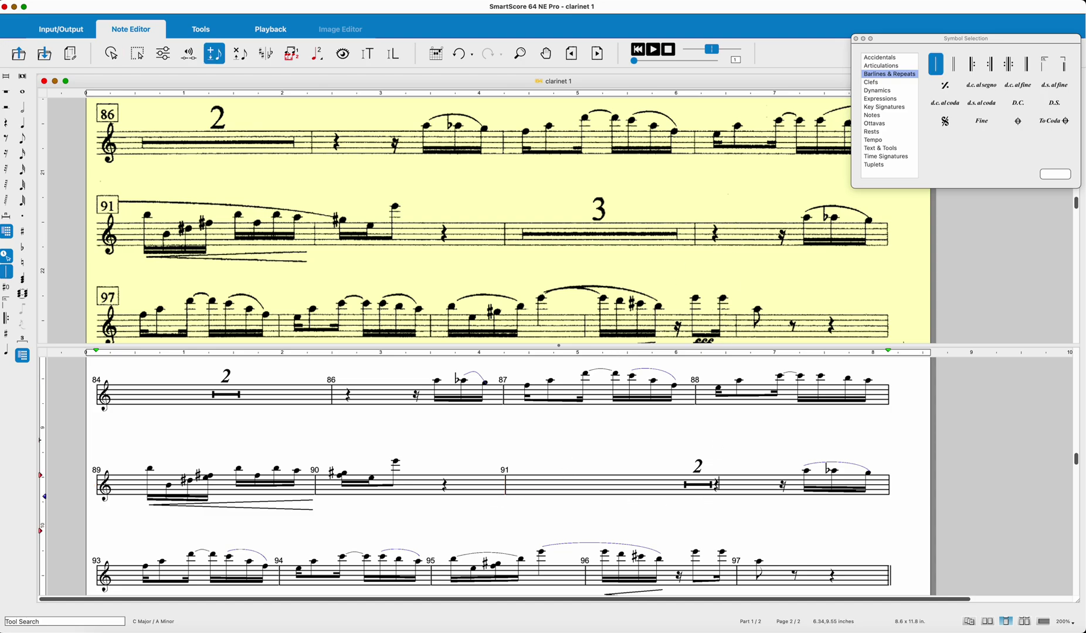
click(715, 484)
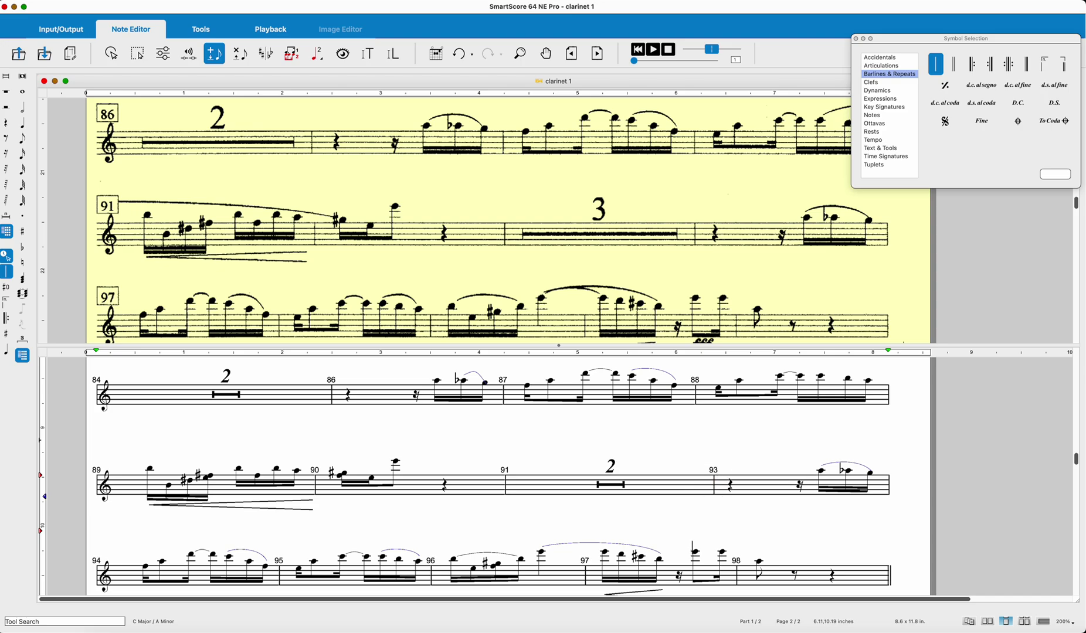
key(Escape)
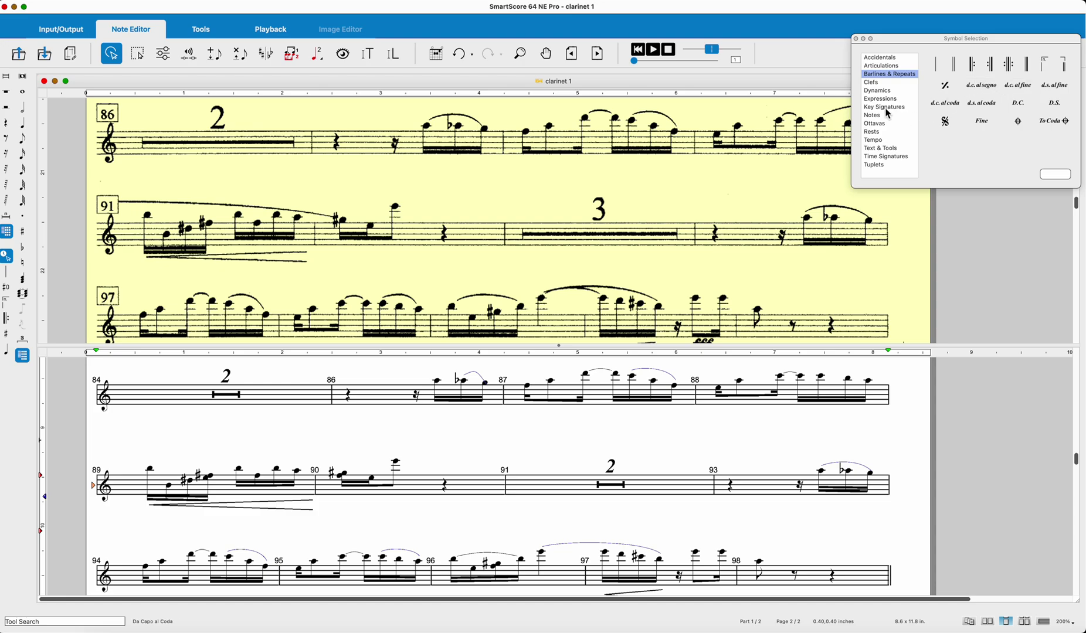
Replace the multiple-measure rest in measure 91 with one that has a measure count of 3.
click(872, 132)
click(955, 80)
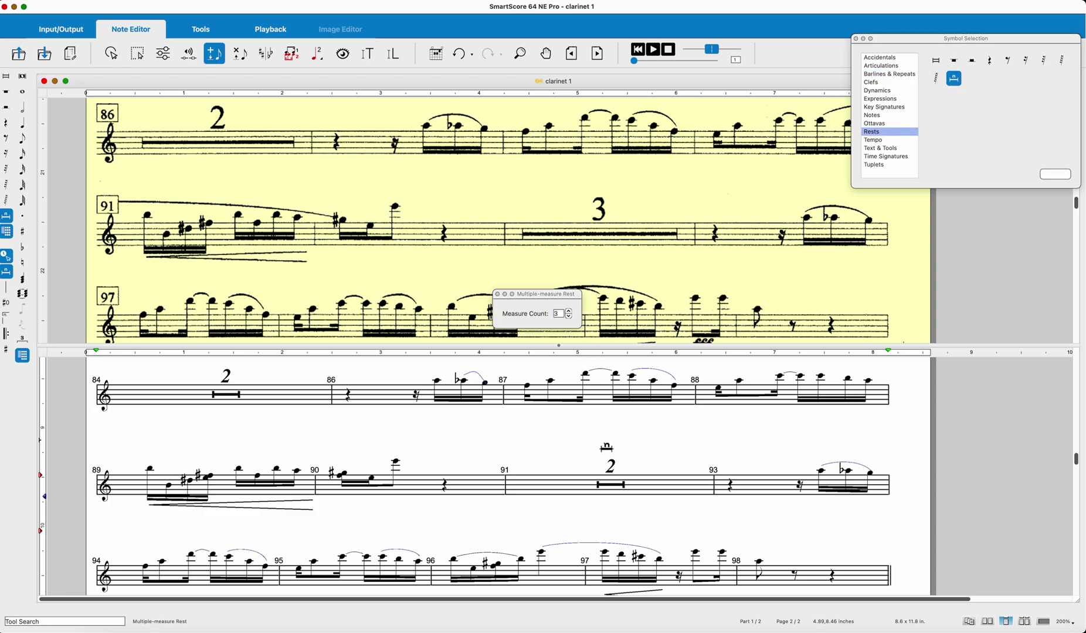
click(615, 487)
scroll(591, 456, down, 2)
scroll(589, 459, down, 2)
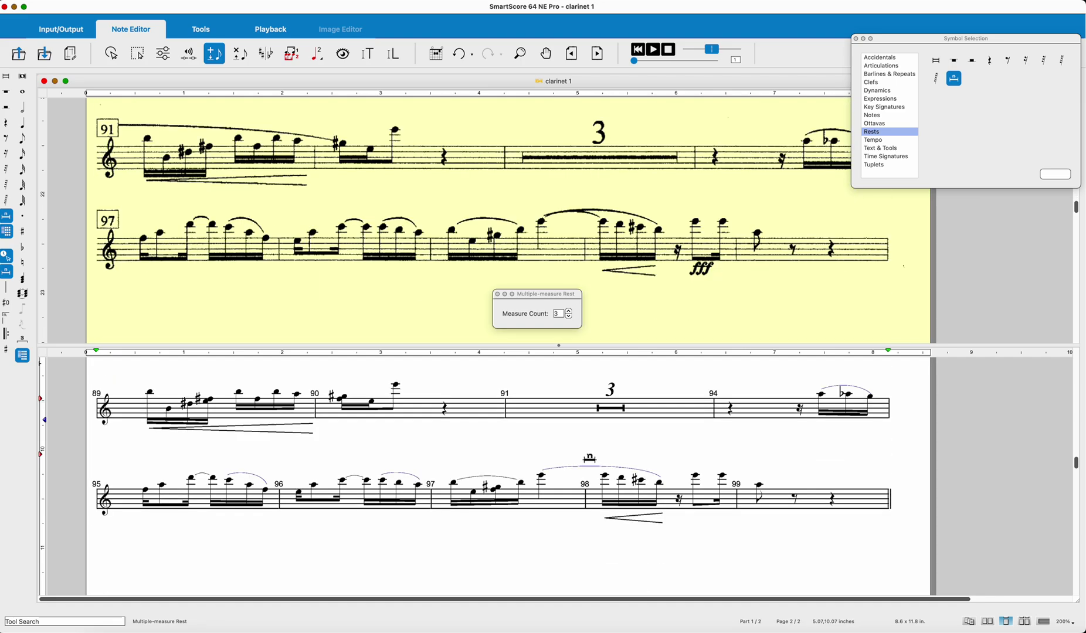
scroll(454, 513, down, 4)
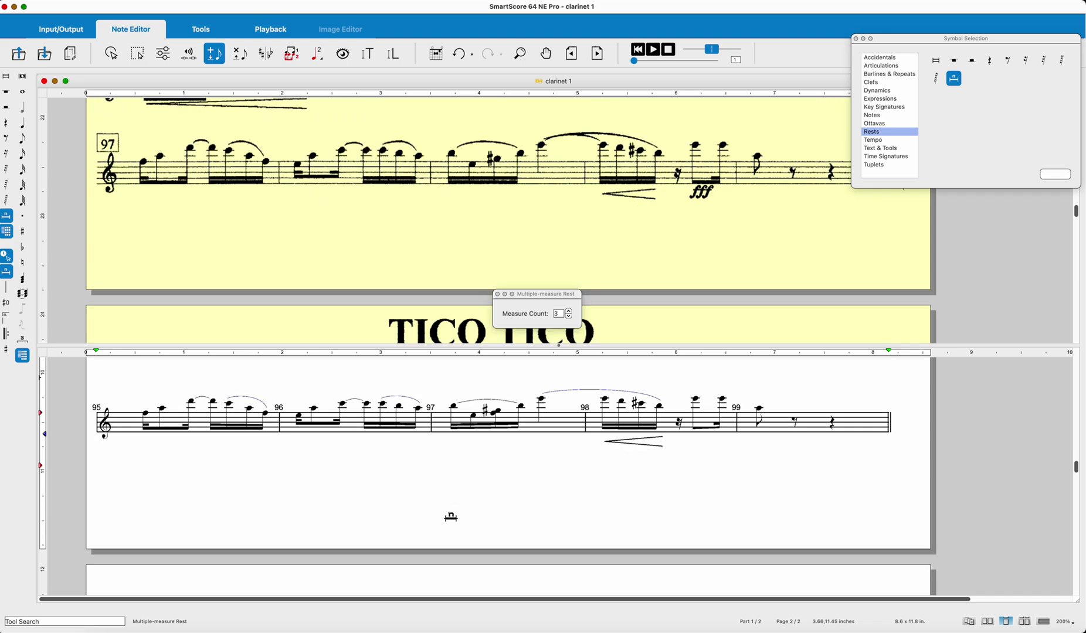
scroll(448, 516, up, 2)
scroll(449, 515, up, 2)
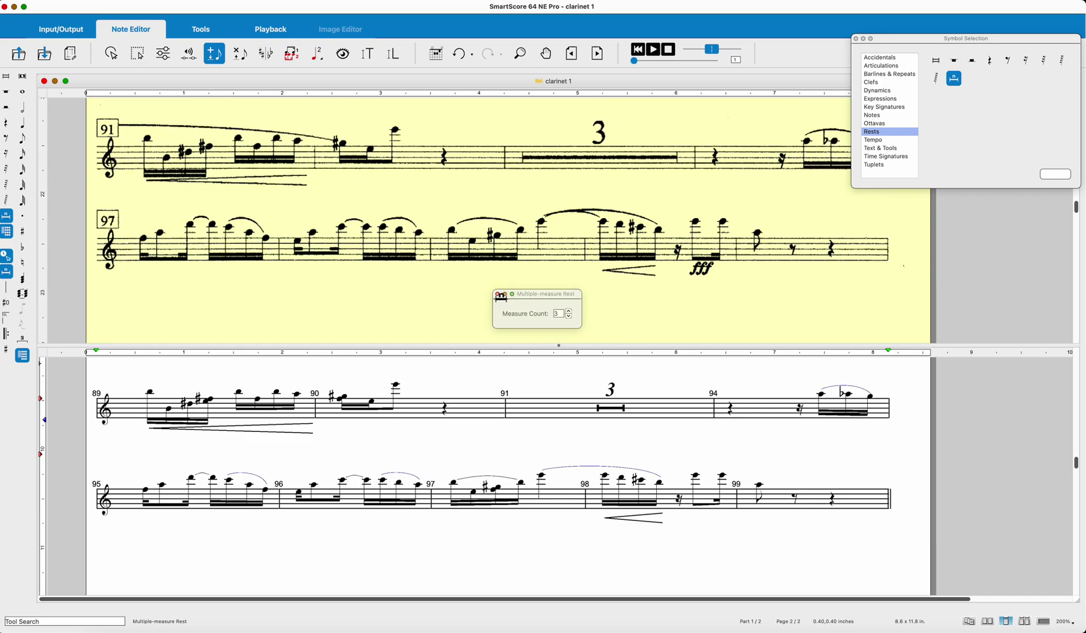
click(497, 294)
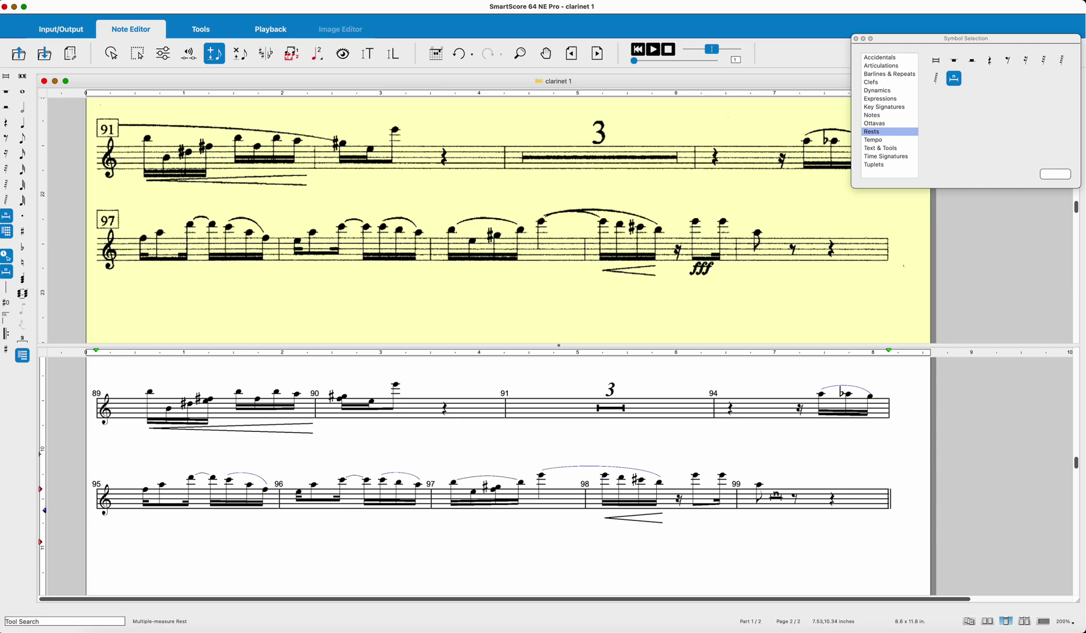
Review the clarinet 1 part against the scan from the first measure of page 1 through the systems around measure 45.
scroll(767, 491, up, 10)
scroll(767, 491, up, 20)
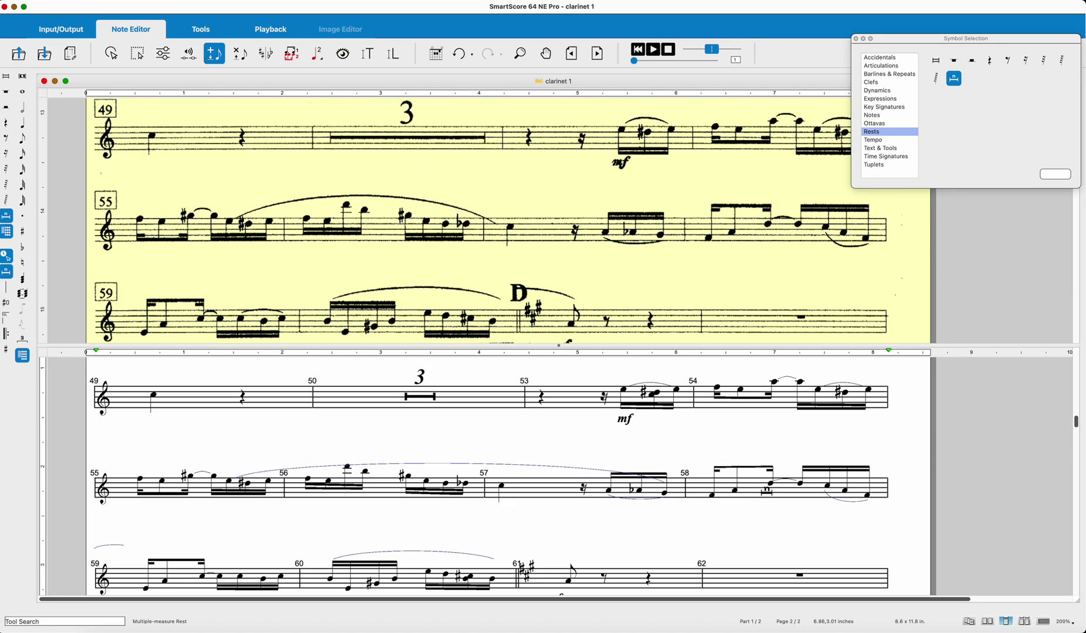
scroll(767, 490, up, 10)
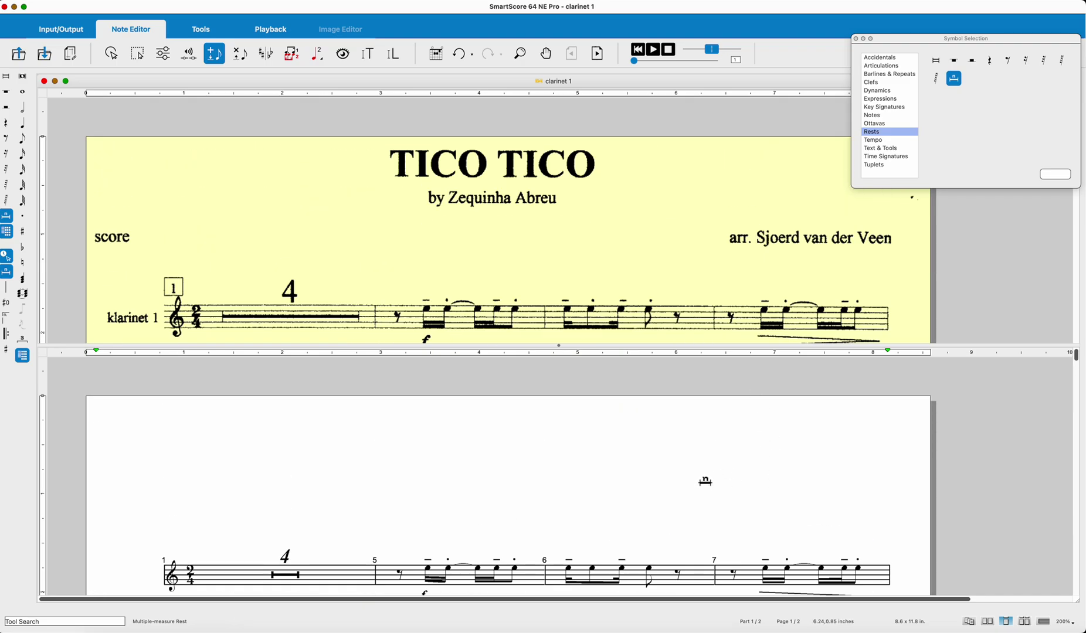
scroll(706, 481, down, 5)
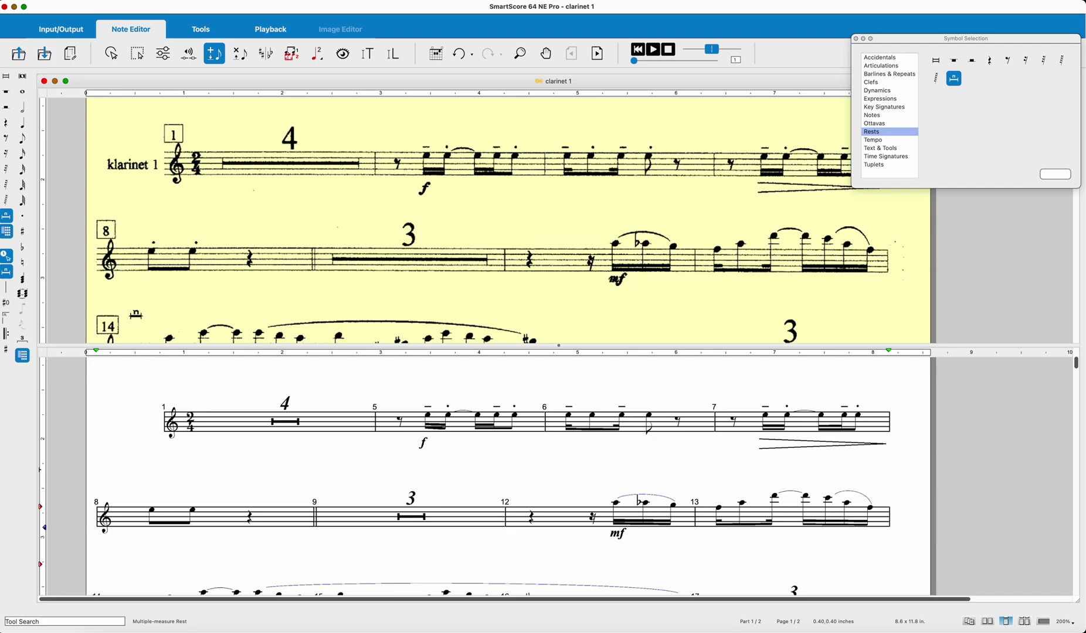
scroll(171, 466, down, 3)
scroll(120, 525, down, 3)
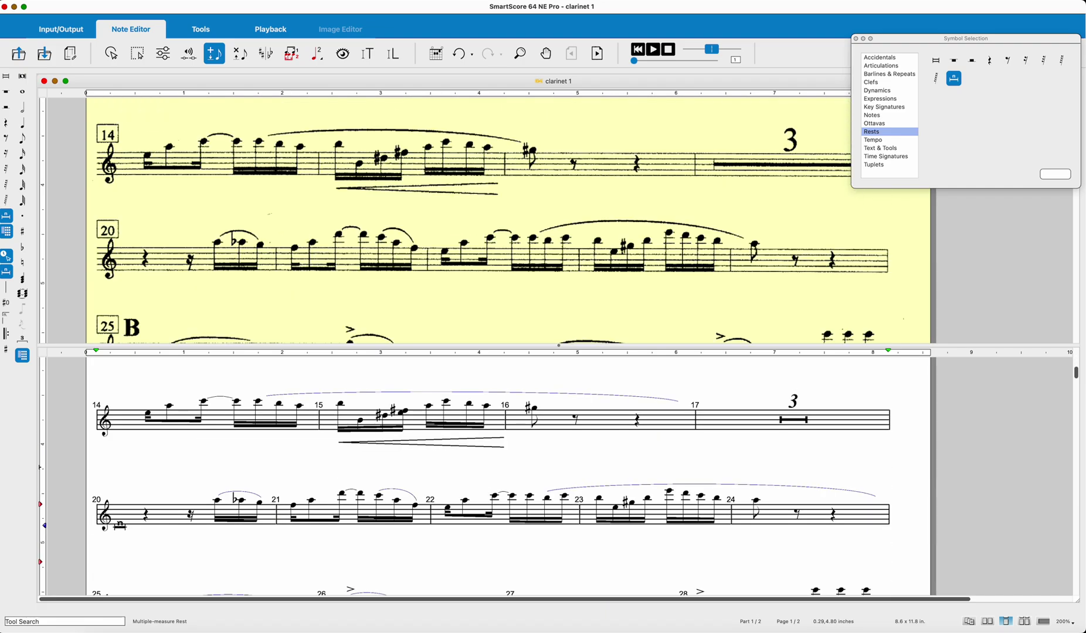
scroll(130, 476, down, 3)
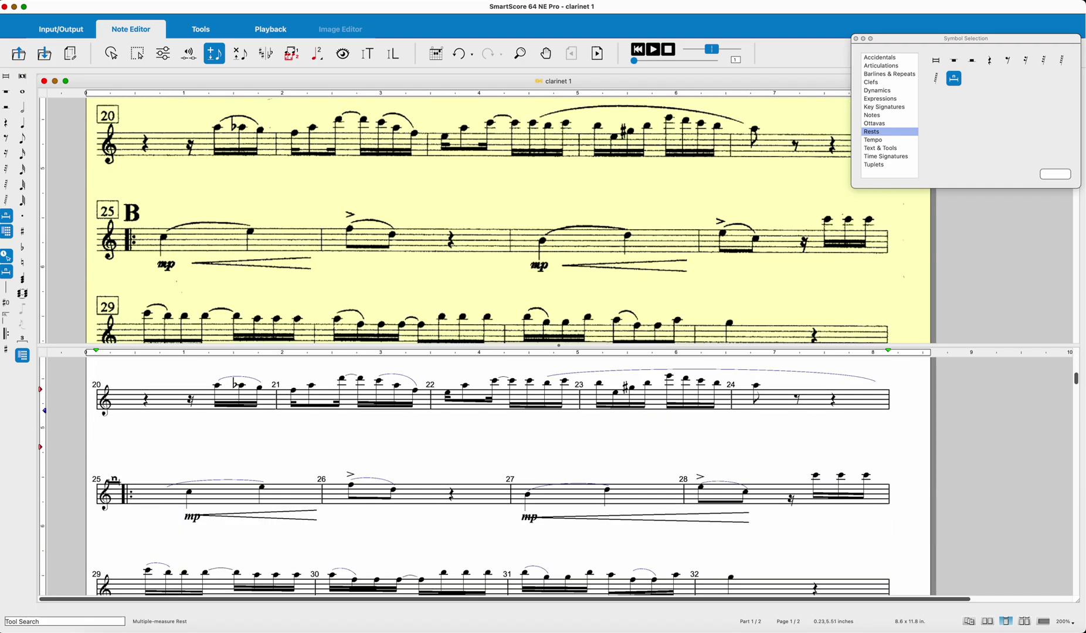
scroll(126, 497, down, 3)
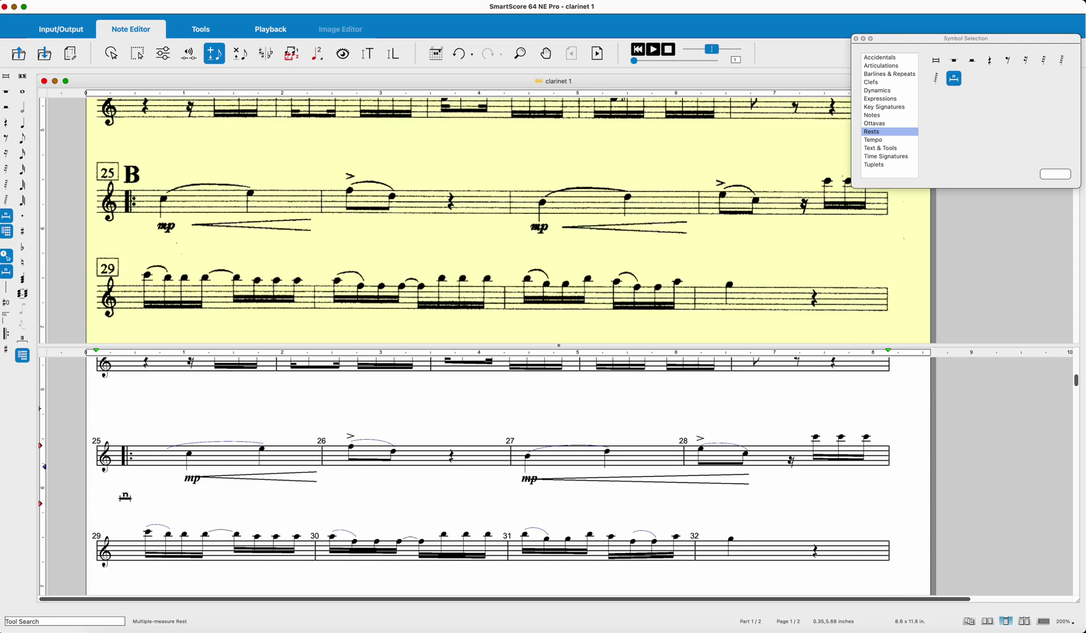
scroll(126, 497, down, 3)
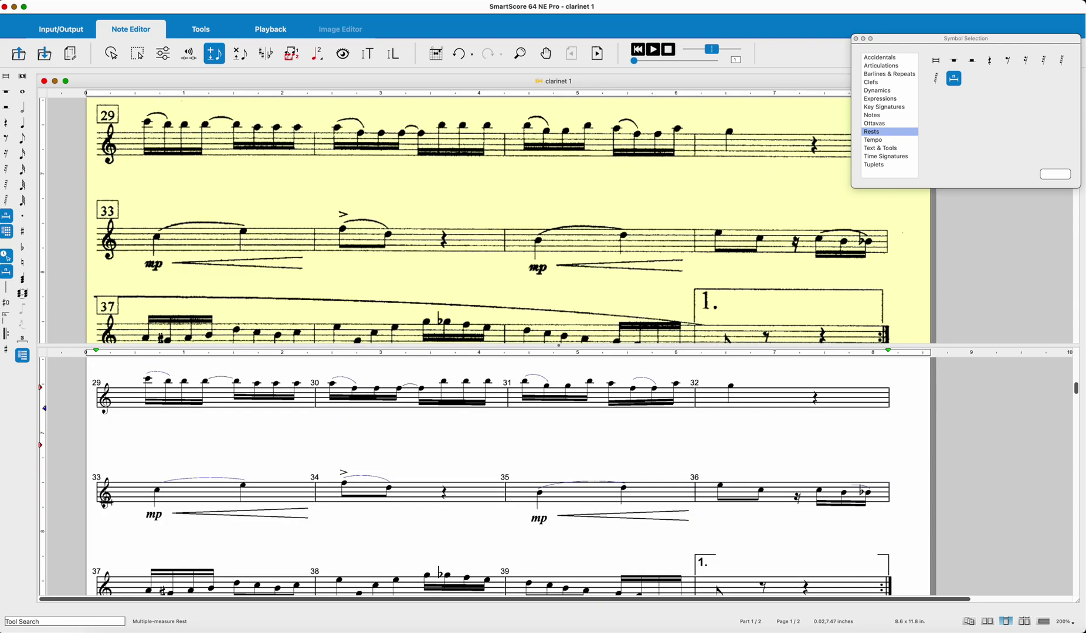
scroll(111, 492, down, 2)
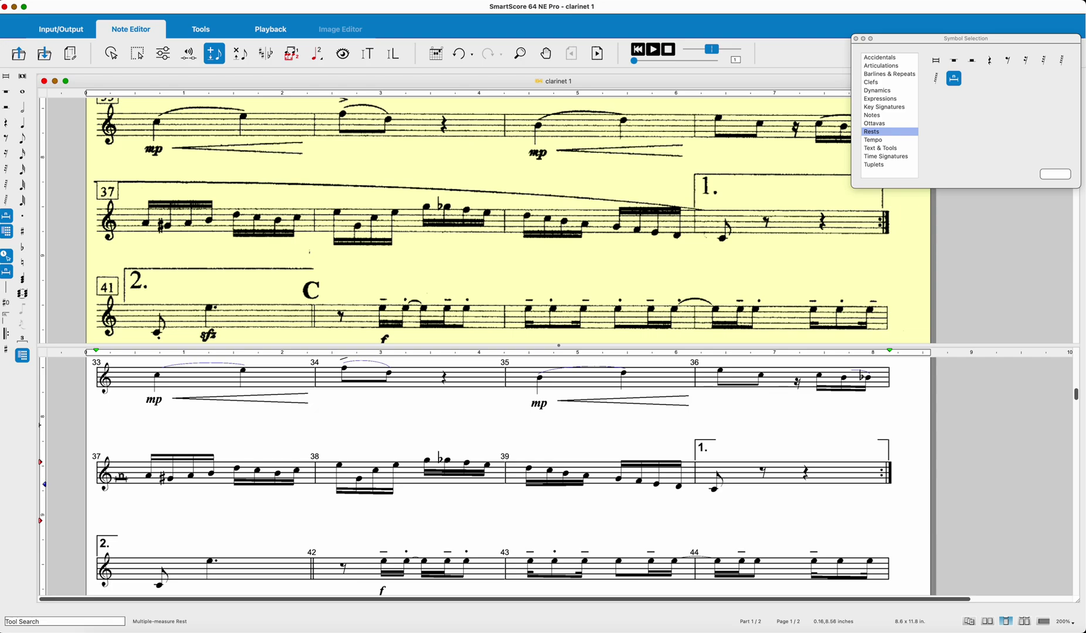
scroll(111, 492, down, 2)
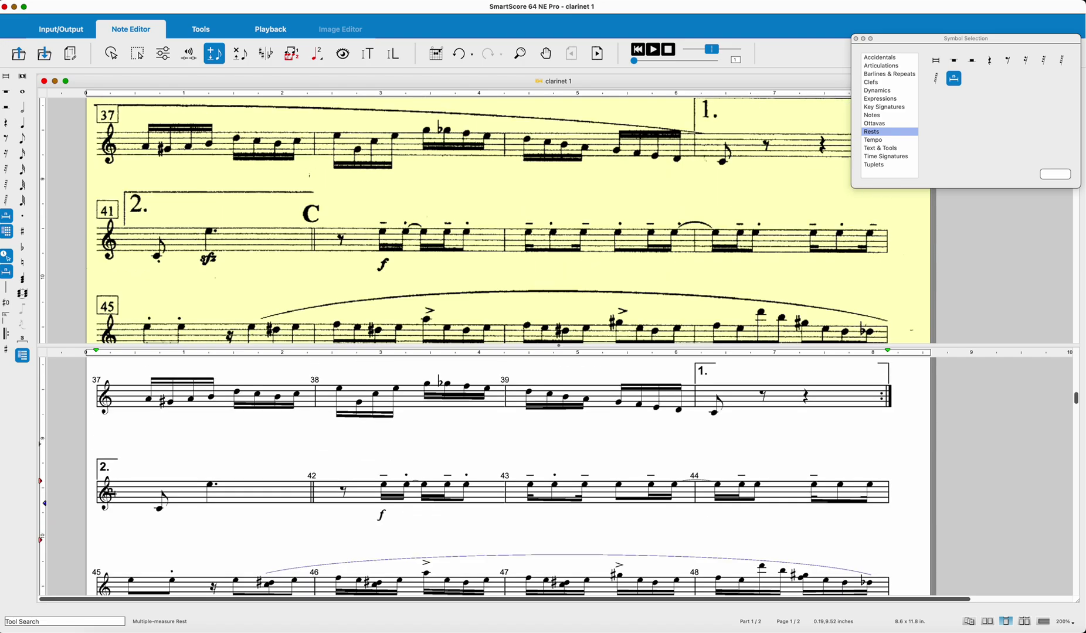
Delete the stray slur above the start of measure 59 on page 2 of the clarinet 1 part.
scroll(109, 491, down, 2)
scroll(109, 495, down, 3)
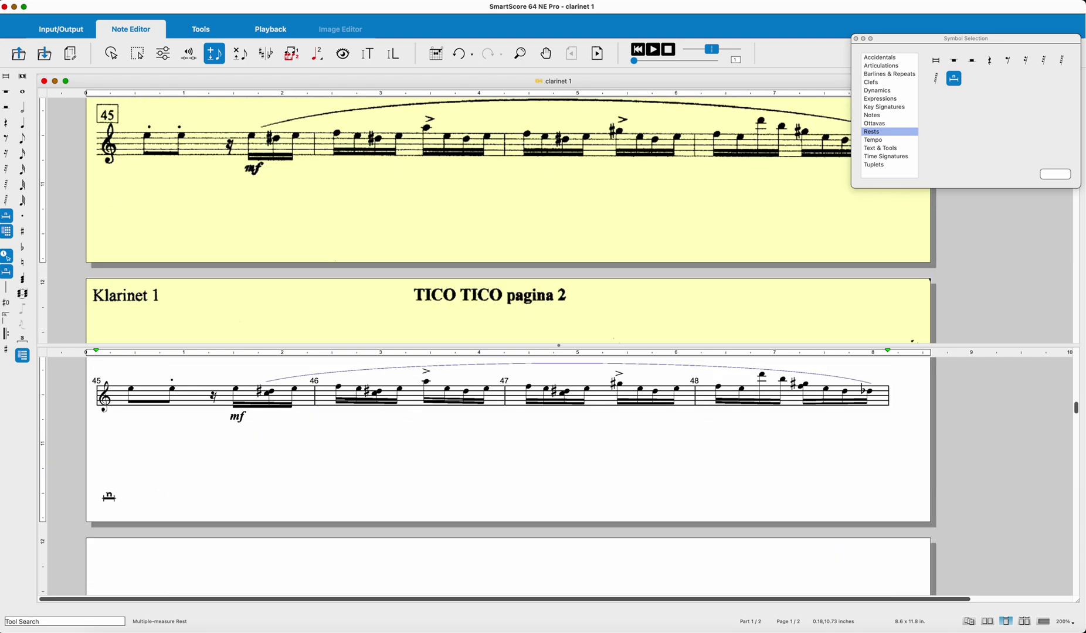
scroll(100, 510, down, 1)
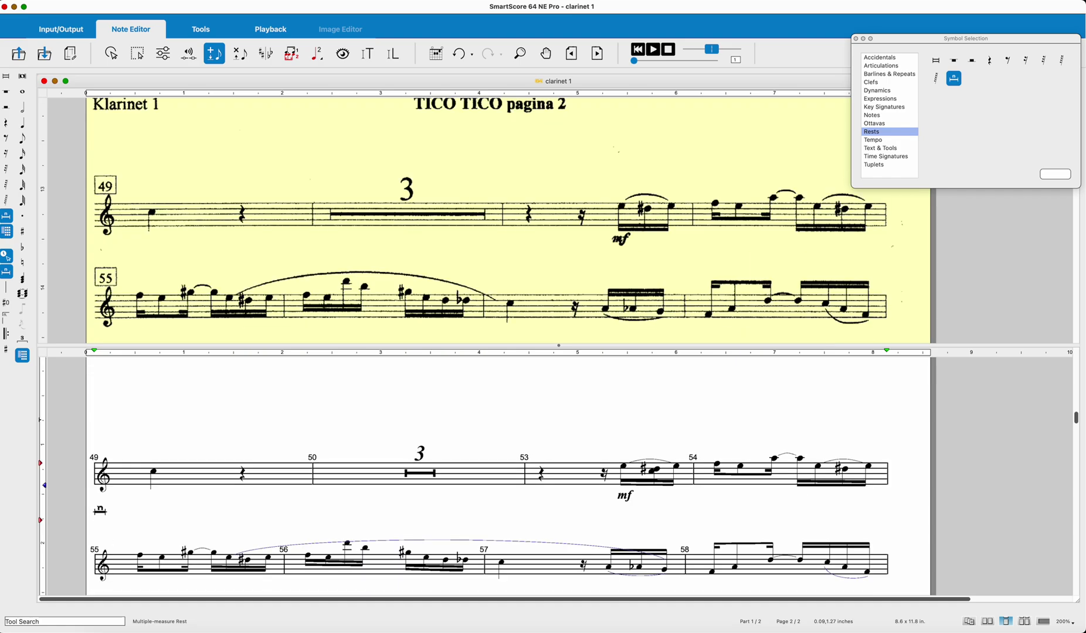
scroll(101, 510, down, 2)
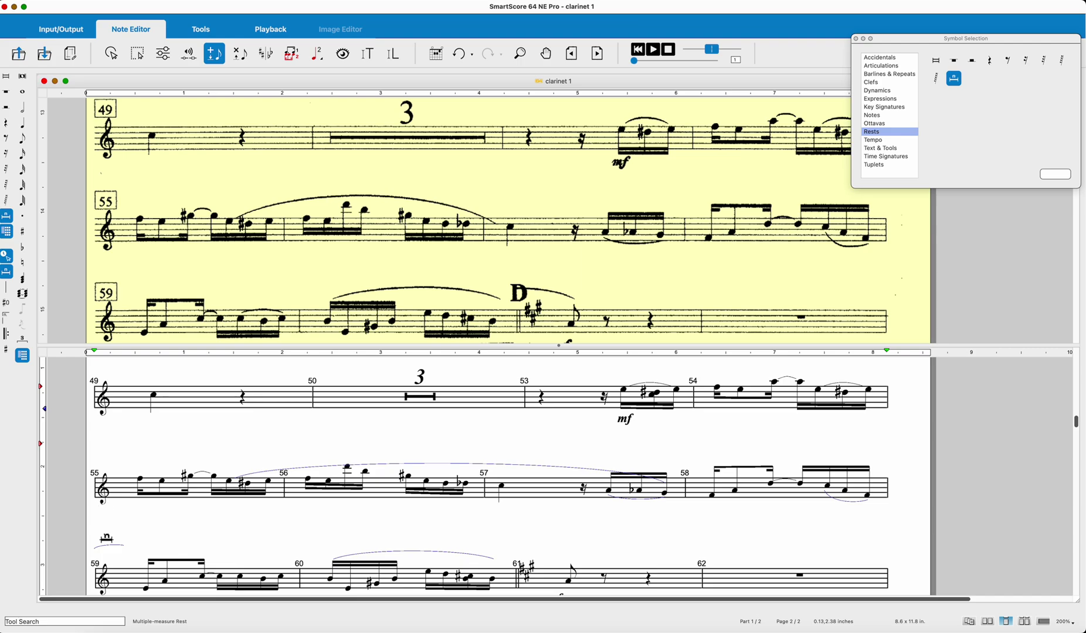
key(grave)
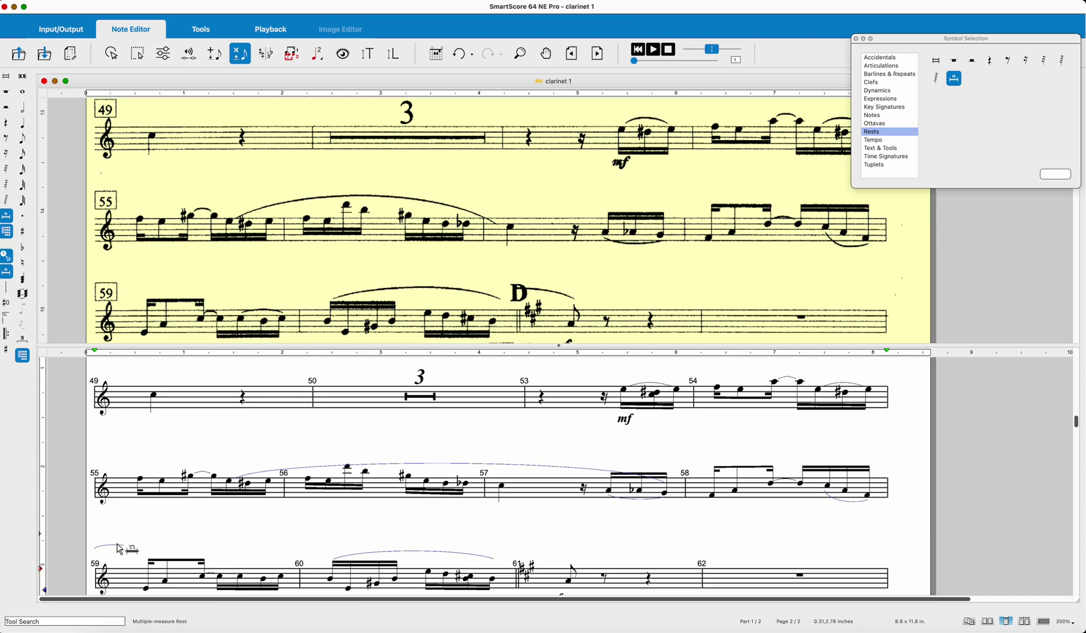
click(115, 546)
Insert a single barline after the last note of measure 70, matching the scan.
scroll(135, 535, down, 1)
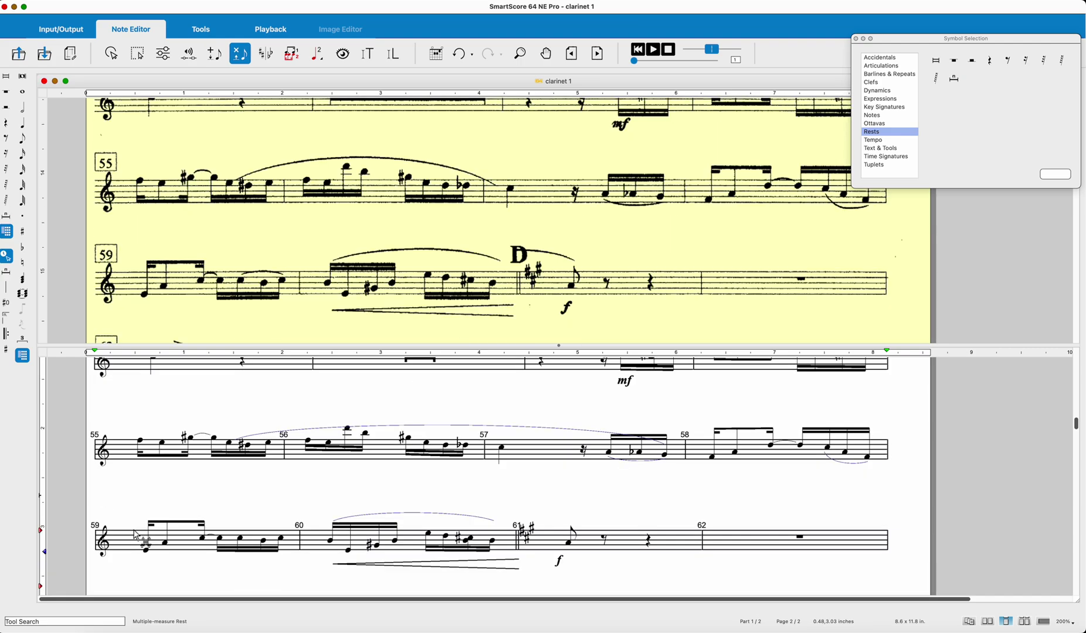
scroll(135, 535, down, 2)
scroll(120, 534, down, 3)
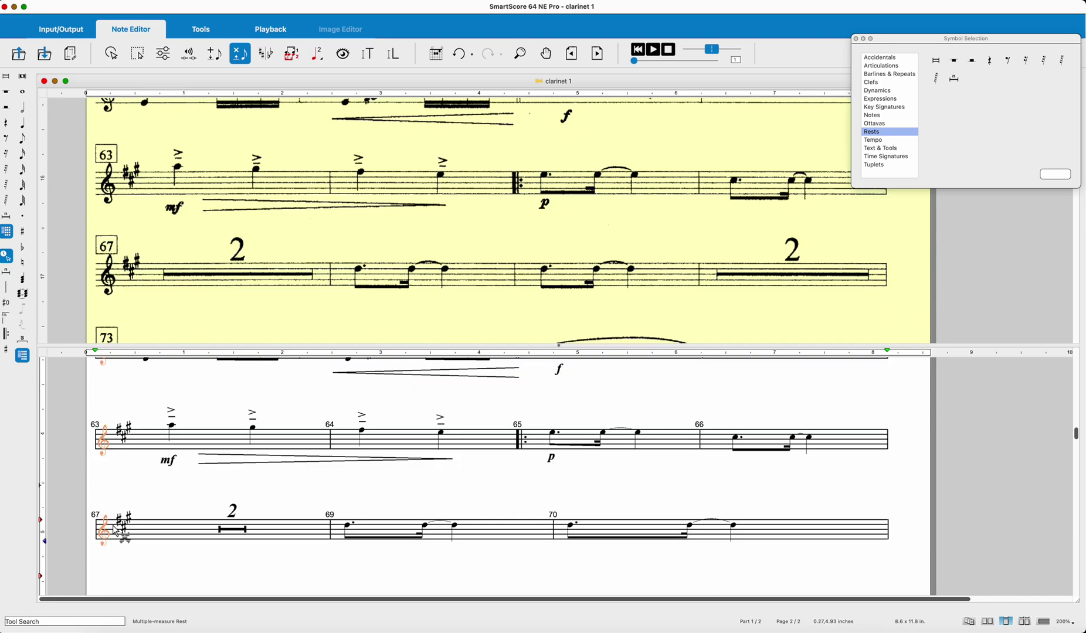
scroll(120, 534, down, 1)
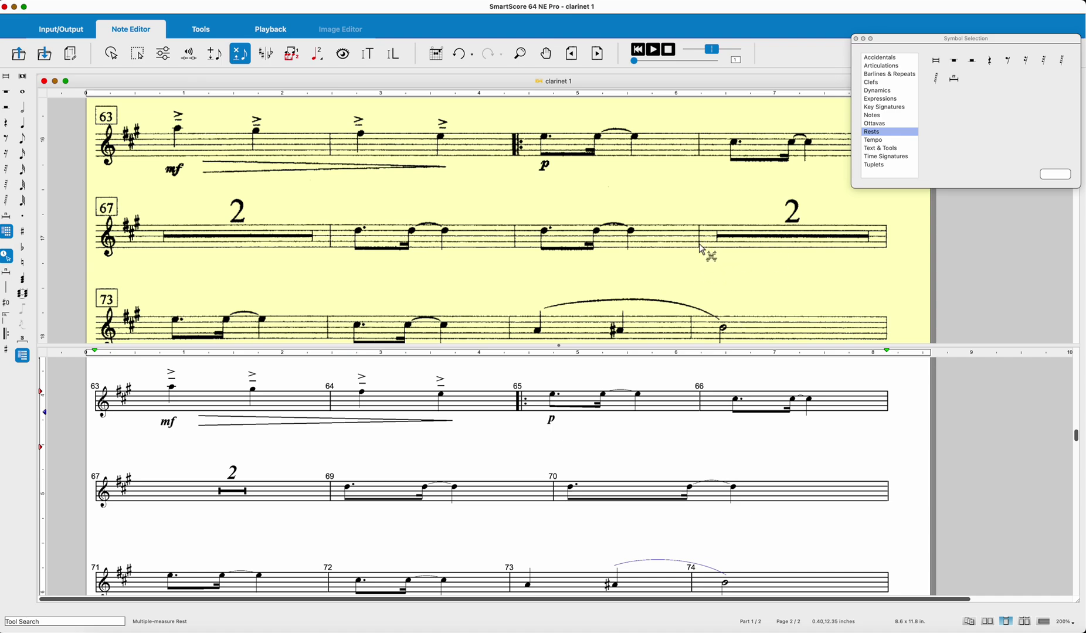
key(Escape)
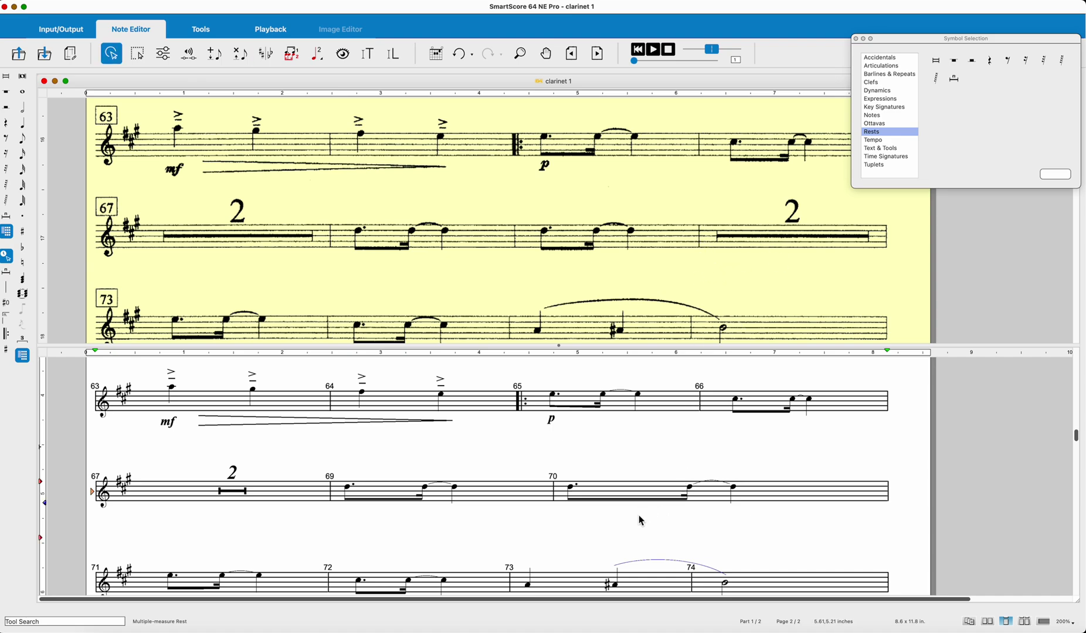
key(b)
click(749, 489)
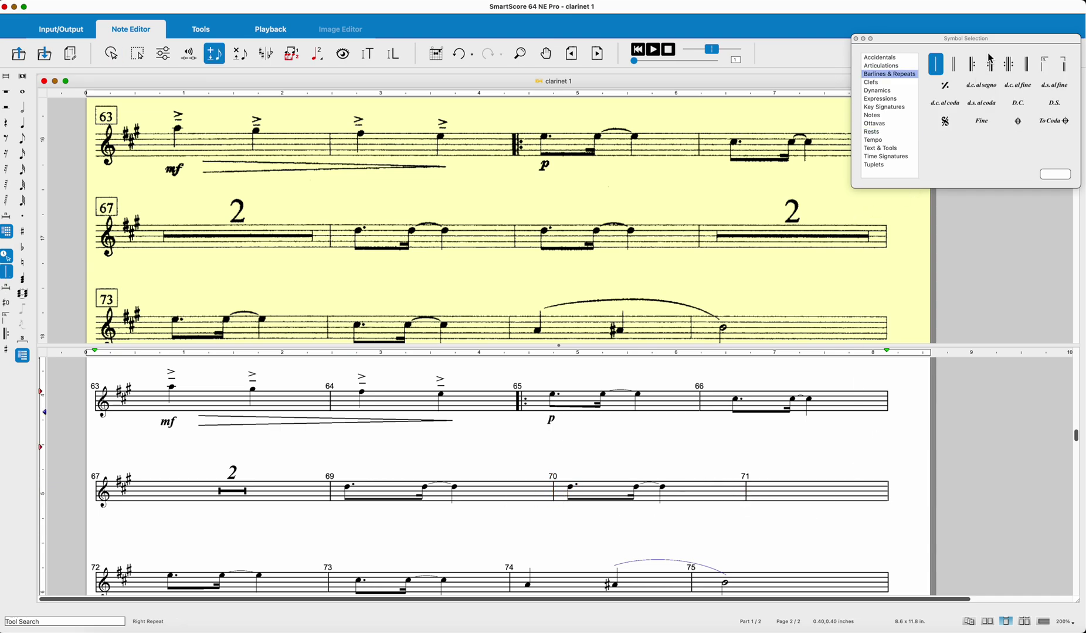
Place a multiple-measure rest with a measure count of 2 in the empty measure 71.
click(872, 132)
click(955, 79)
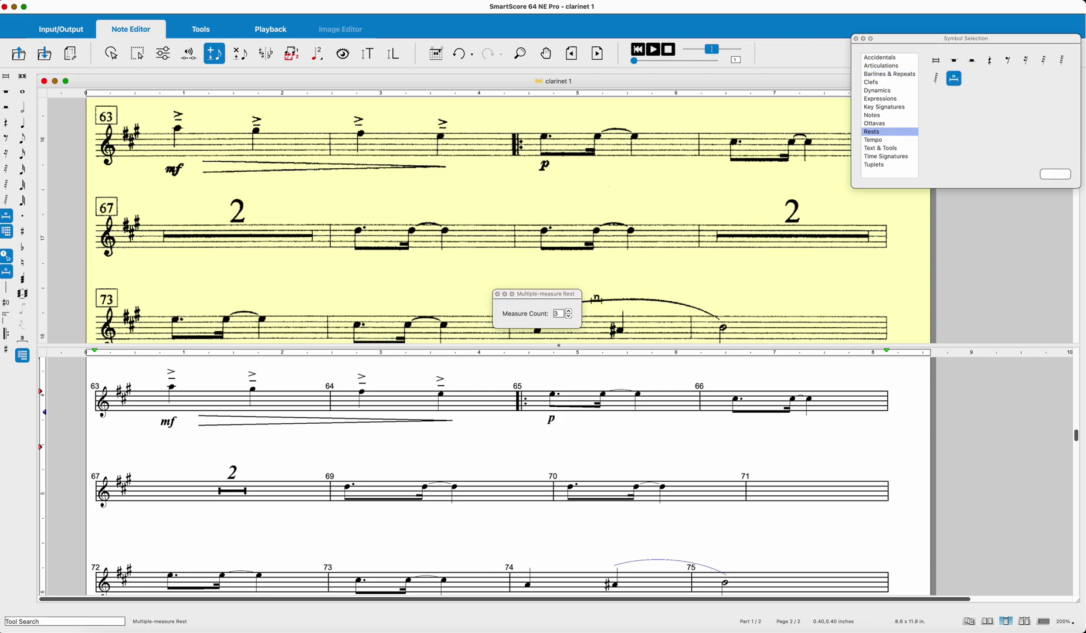
click(809, 492)
Replace the opening multiple-measure rest of the Klarinet 2 part with one that has a measure count of 4.
scroll(828, 524, down, 2)
scroll(829, 525, down, 6)
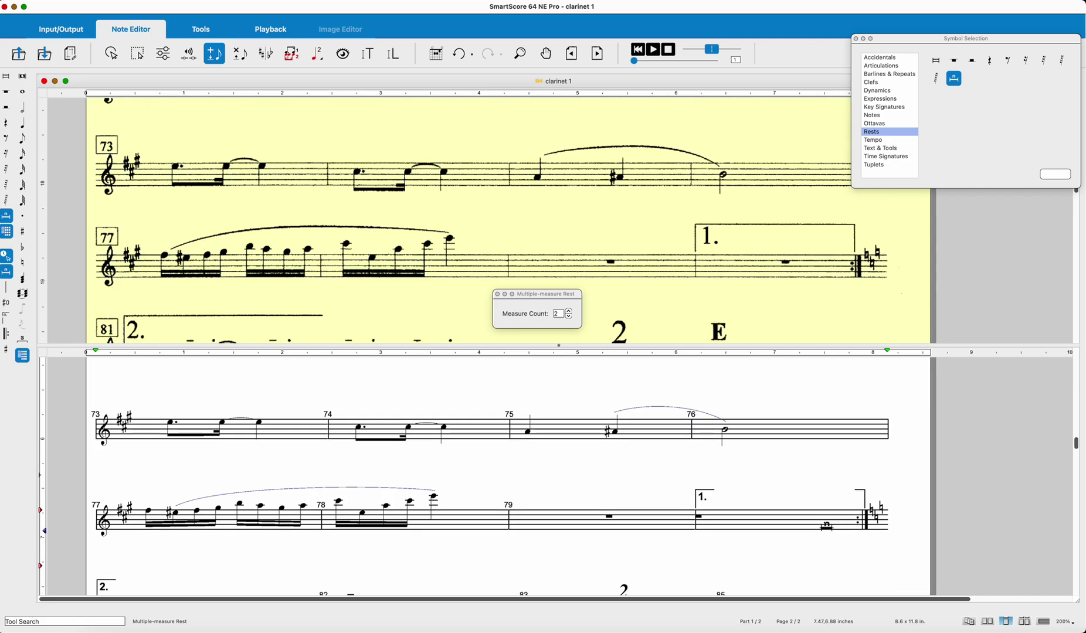
scroll(826, 524, down, 20)
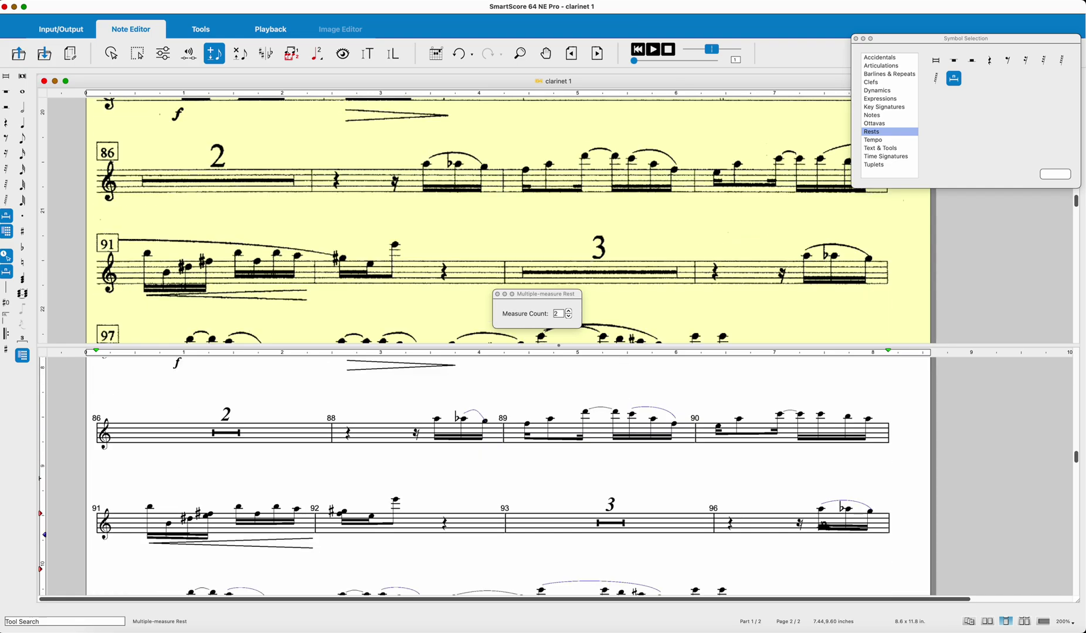
scroll(823, 525, down, 5)
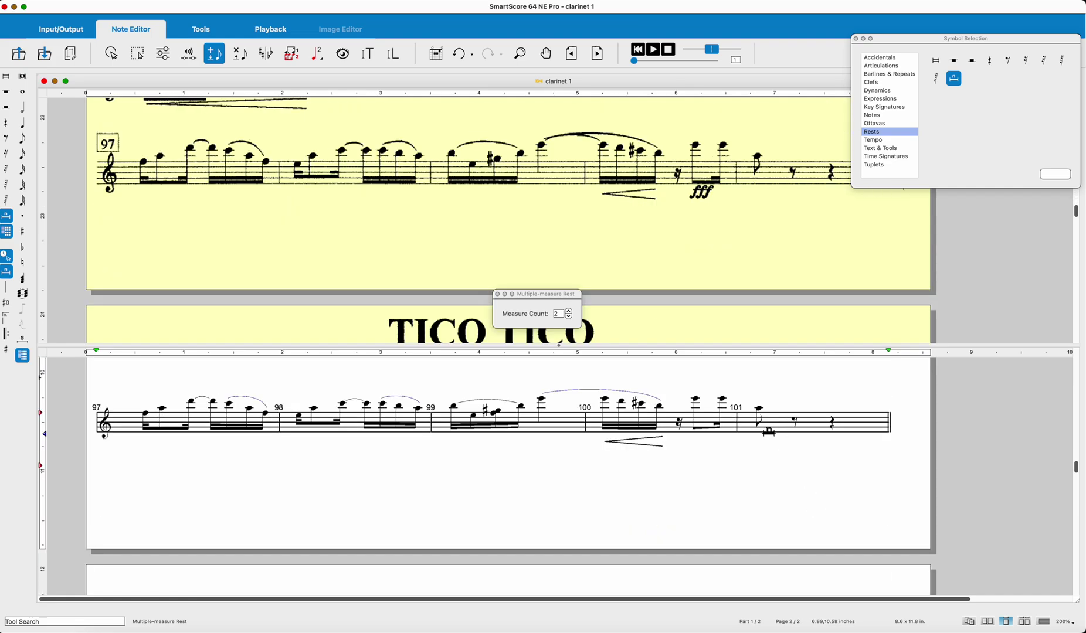
scroll(768, 433, down, 4)
scroll(768, 432, down, 5)
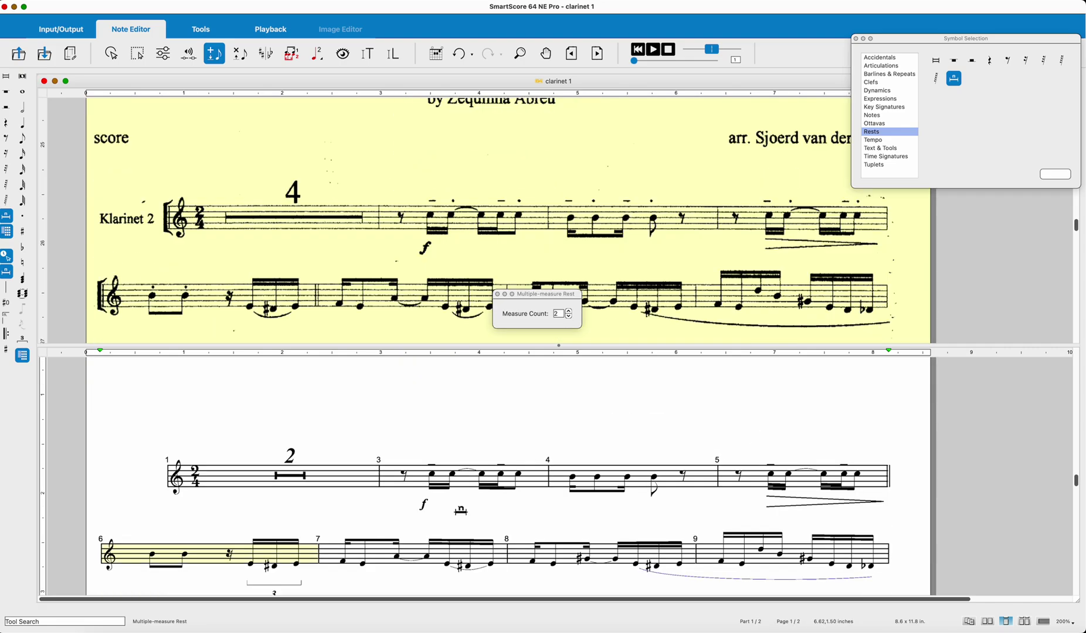
click(569, 311)
click(282, 479)
Delete the triplet bracket under measure 8 and the extra barline between measures 15 and 16 of the Klarinet 2 part.
scroll(402, 408, down, 3)
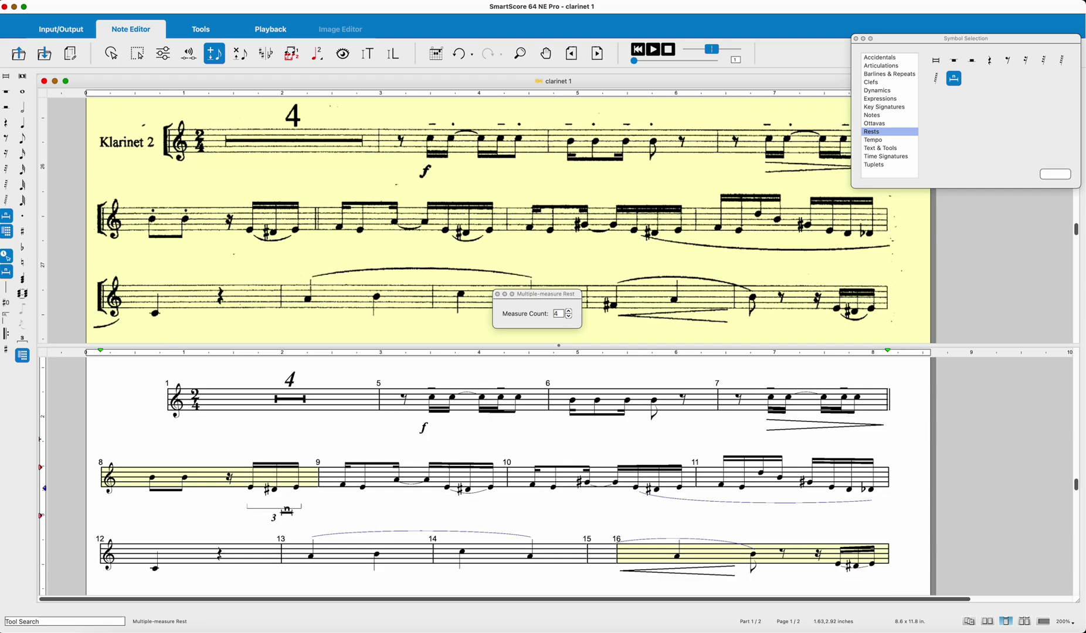
right_click(286, 518)
click(277, 512)
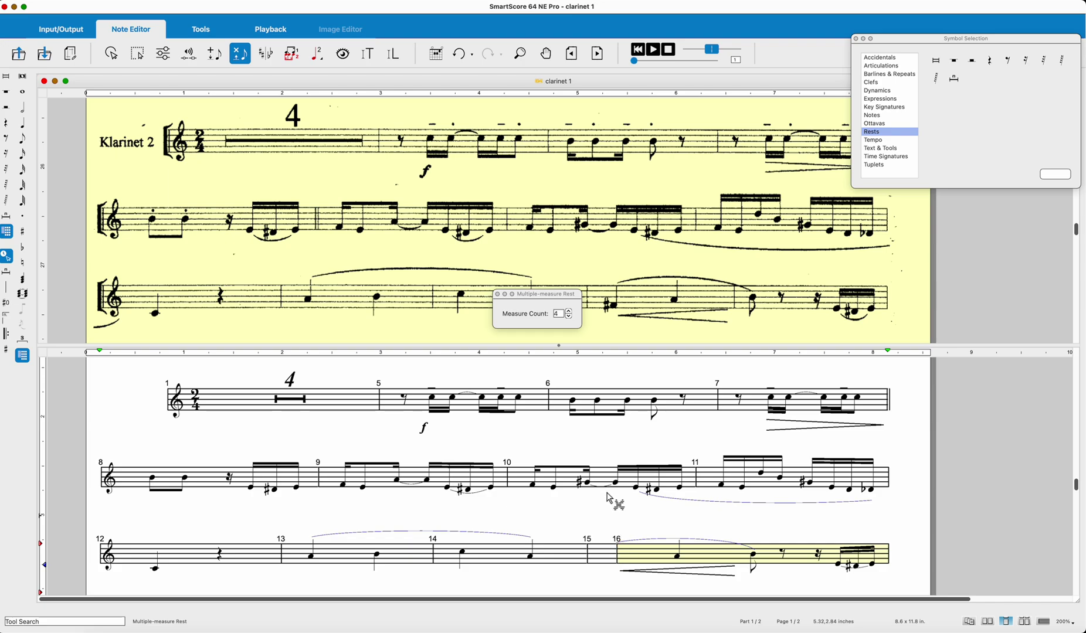
drag(547, 294, 1031, 280)
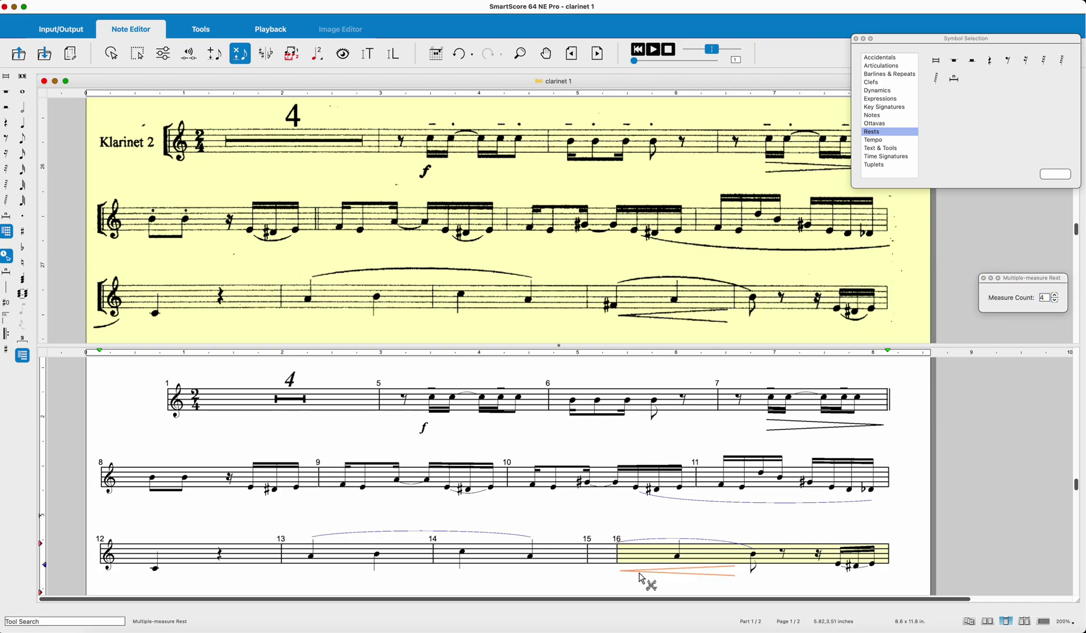
click(618, 557)
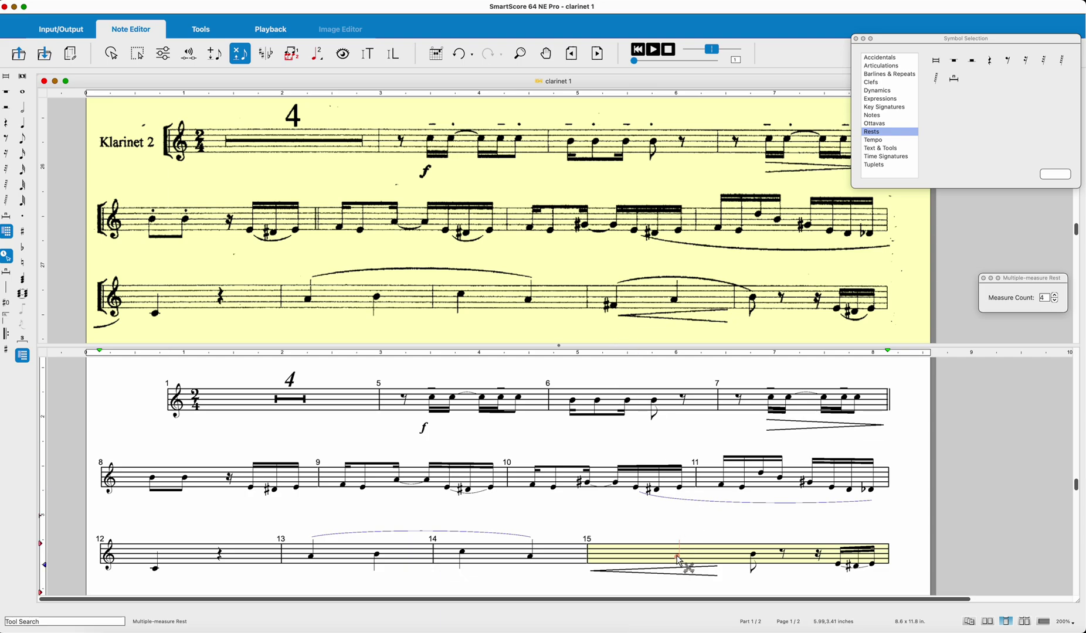
Add the missing F-sharp quarter note at the start of measure 15 and insert a single barline after the measure's second quarter note.
key(4)
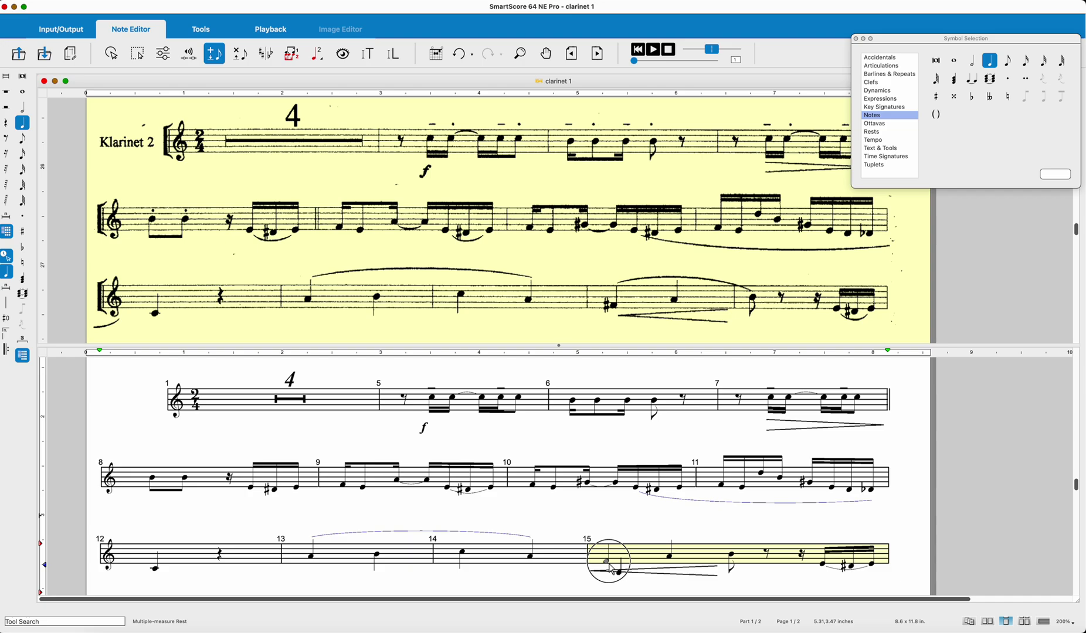
click(23, 231)
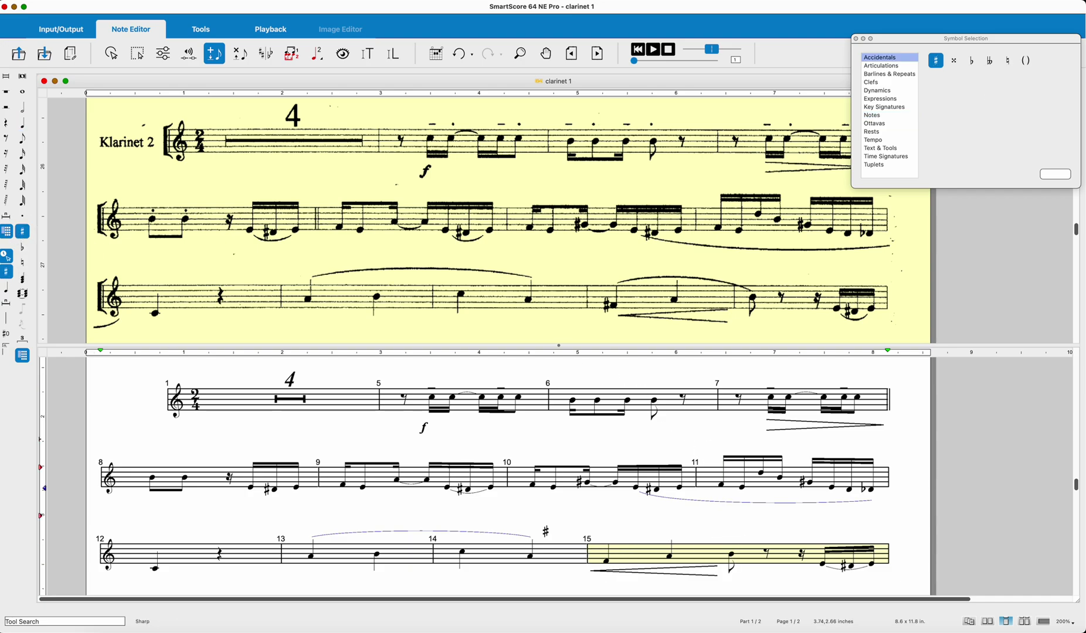
click(605, 561)
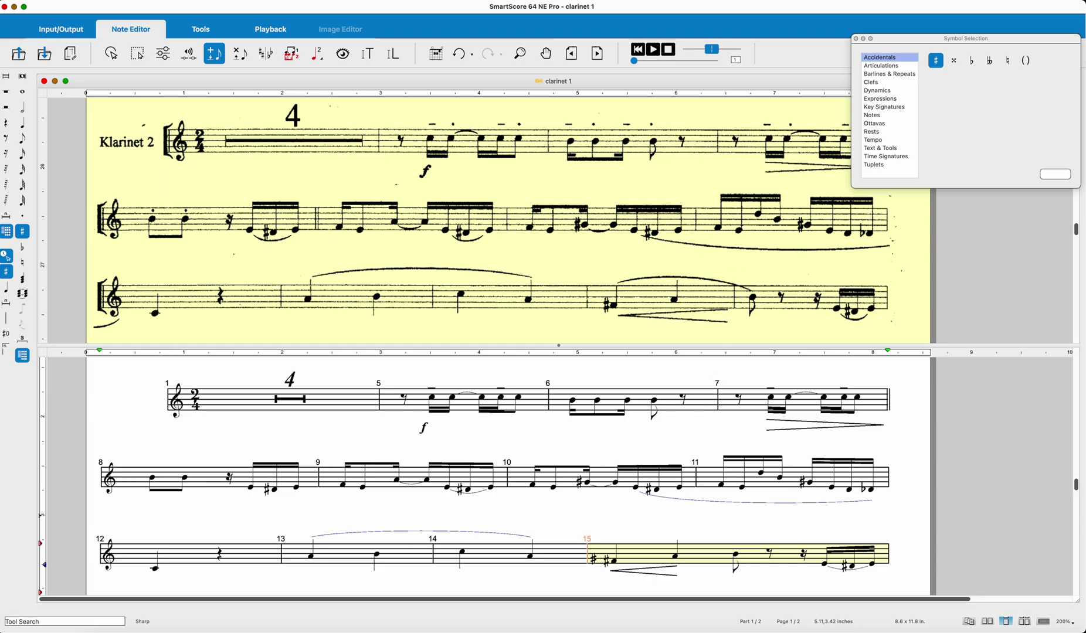
key(b)
click(711, 548)
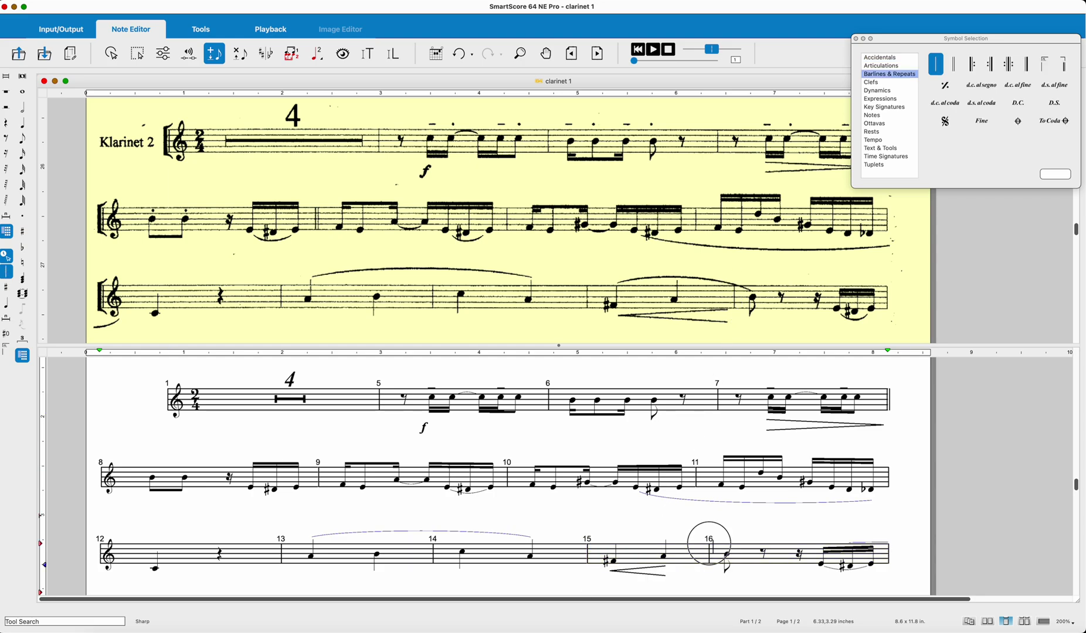
Delete the stray slur running along the top of the system that starts at measure 17.
scroll(712, 548, down, 5)
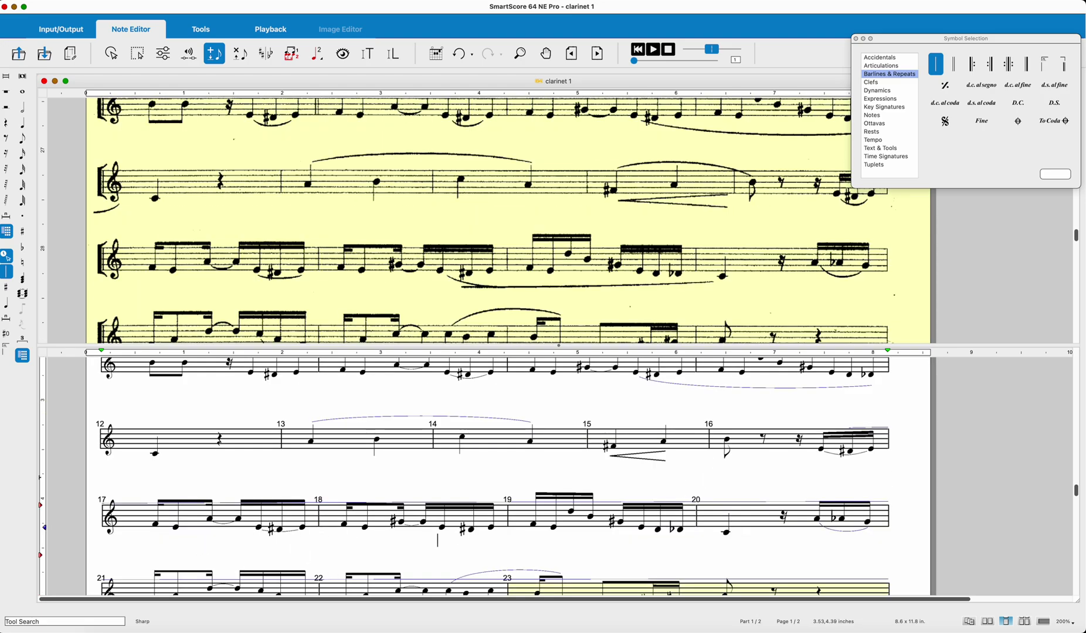
key(e)
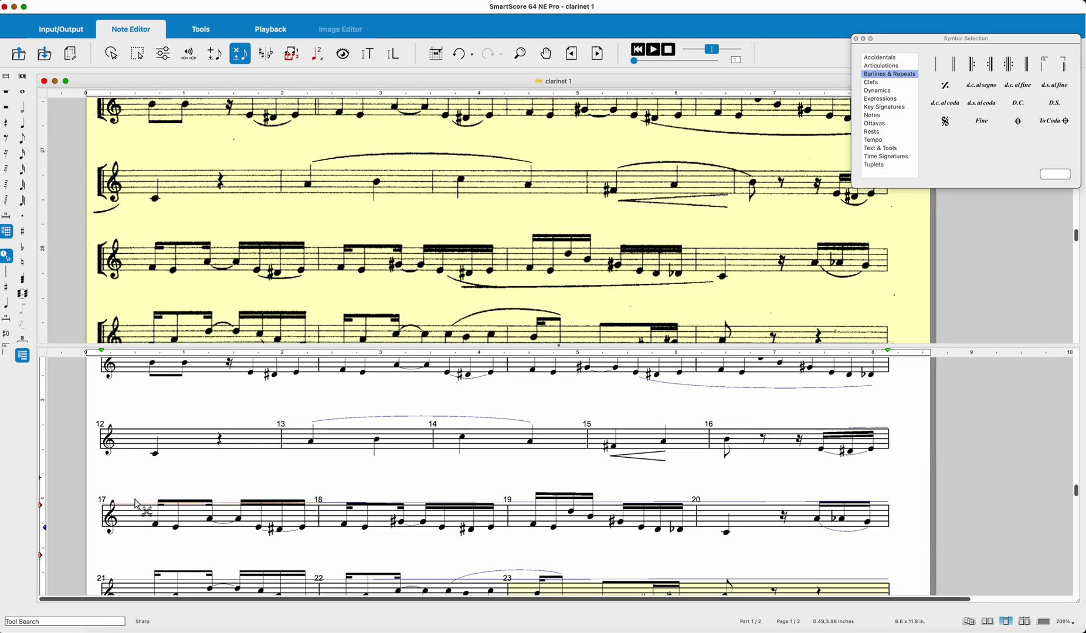
Split highlighted measure 23 with a single barline before its last eighth note, matching the scan.
scroll(531, 516, down, 5)
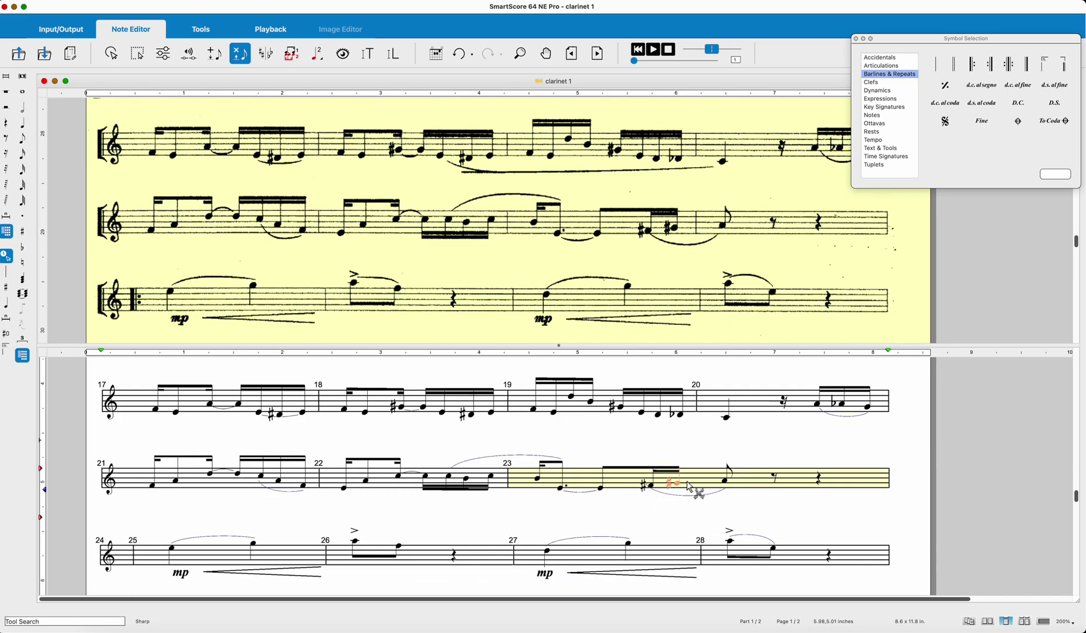
right_click(508, 486)
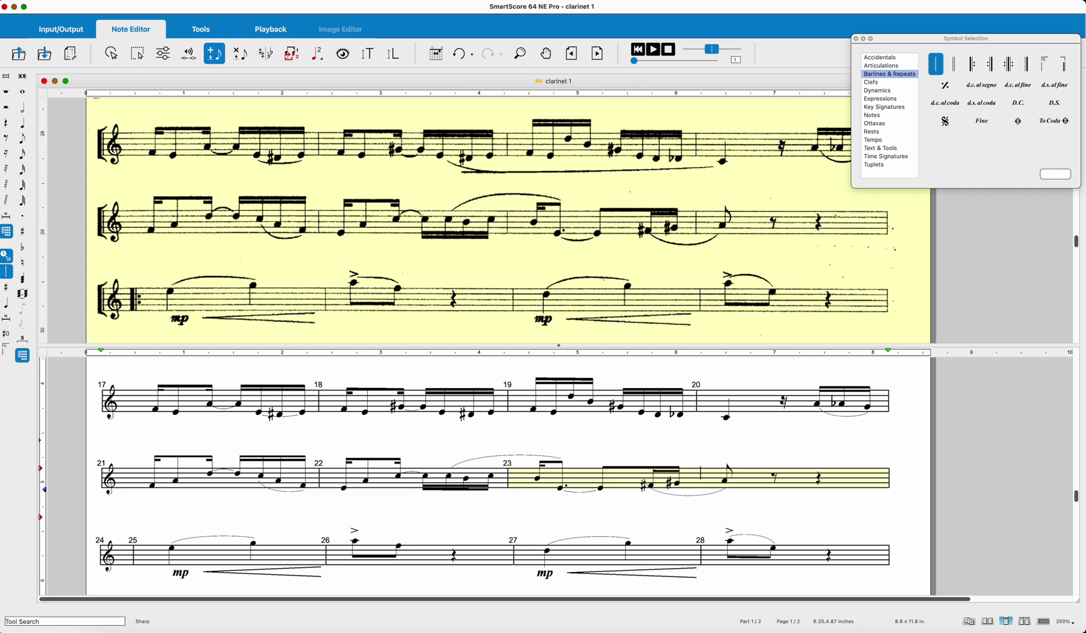
click(696, 476)
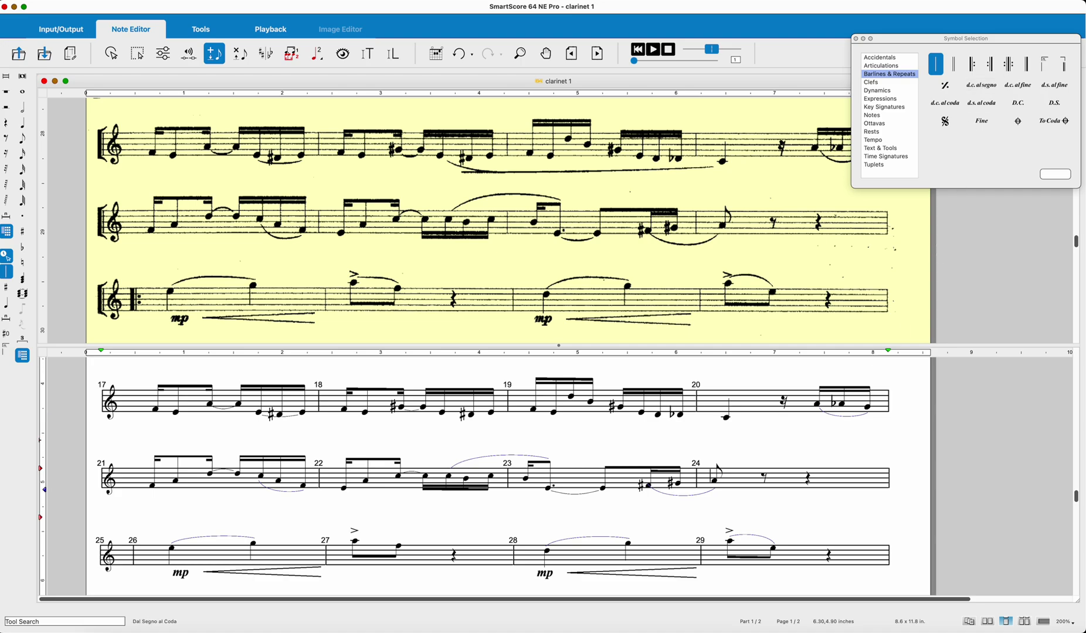
Delete the extra barline between measures 25 and 26 at the start of the system.
scroll(701, 478, down, 3)
scroll(614, 493, down, 5)
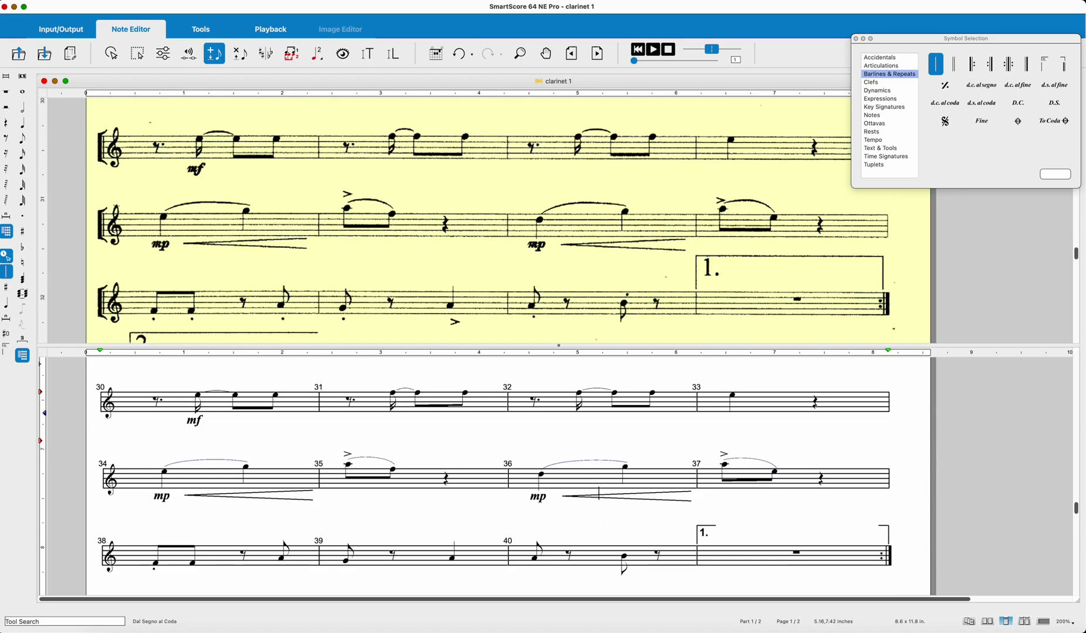
scroll(598, 493, up, 8)
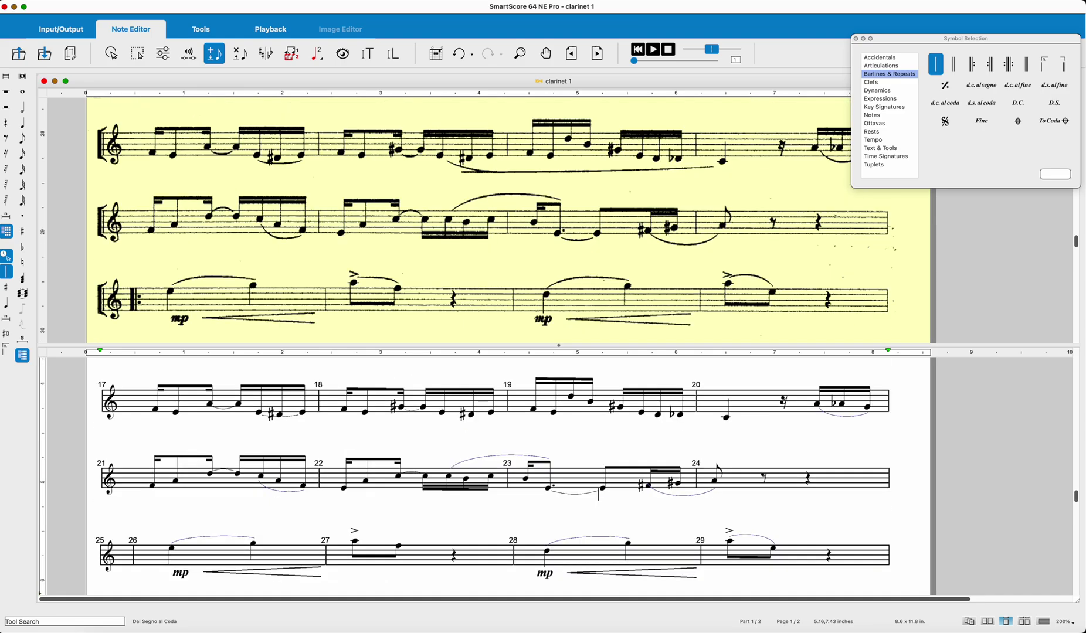
scroll(598, 492, up, 2)
scroll(598, 492, up, 10)
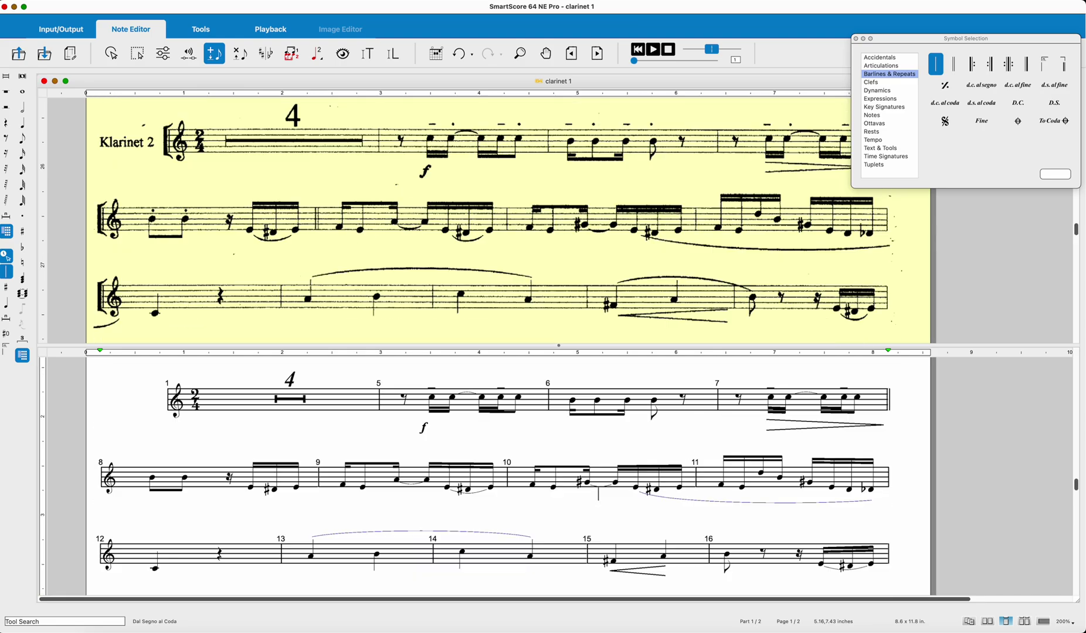
scroll(465, 346, down, 10)
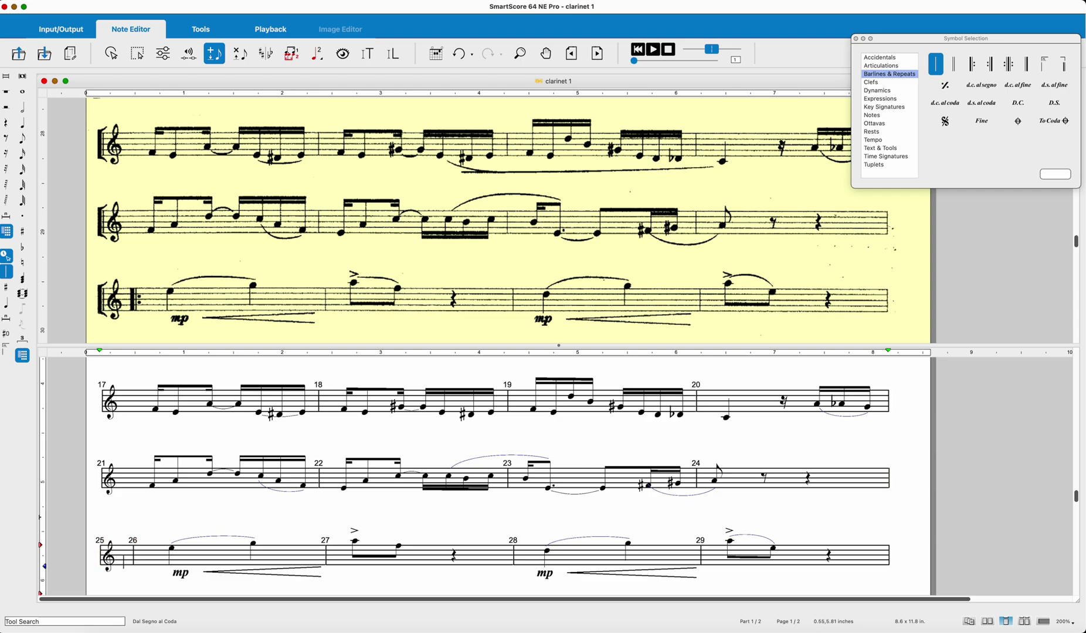
key(e)
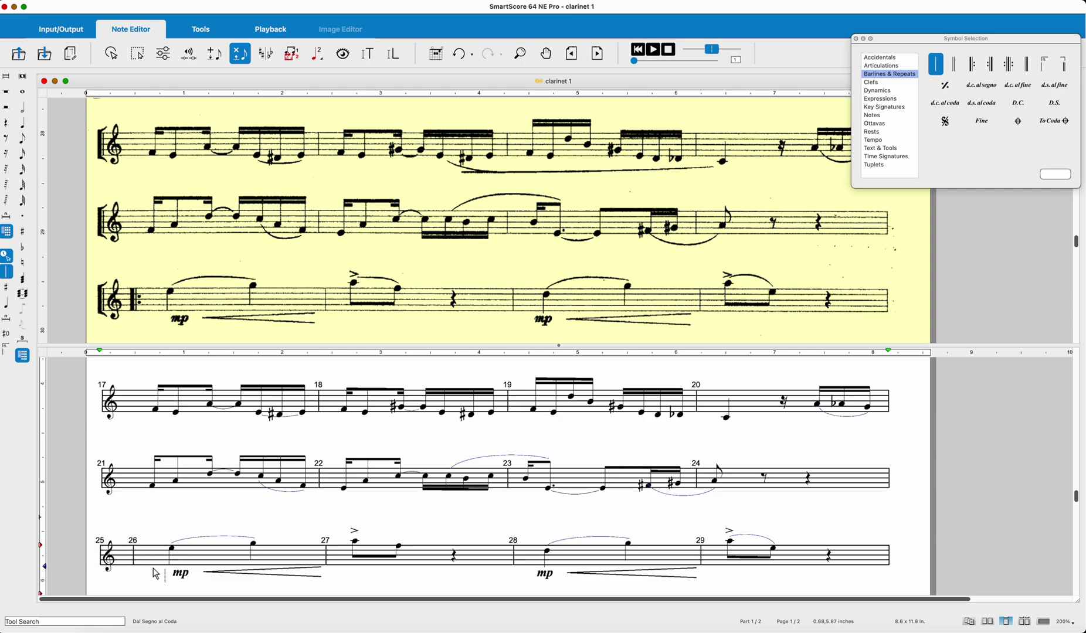
key(Escape)
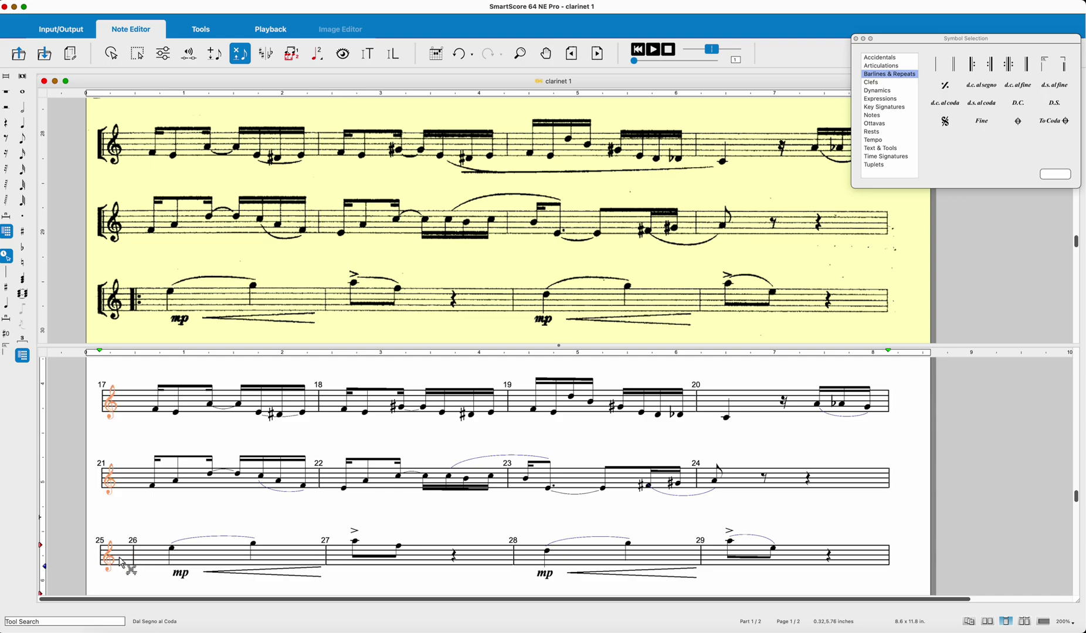
click(135, 561)
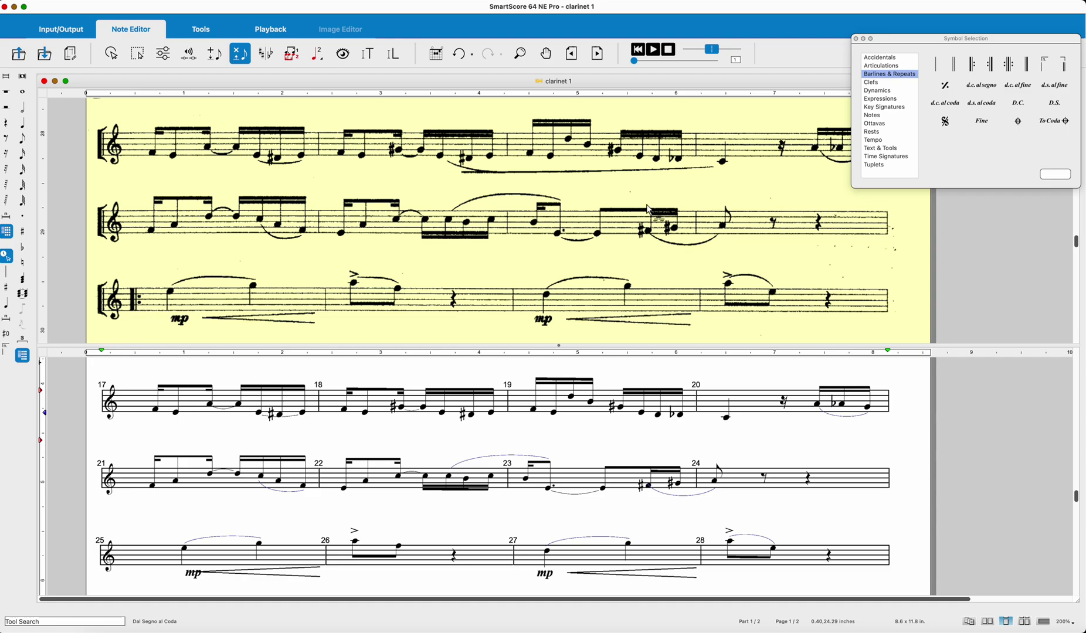
Insert a start repeat barline after the clef at the beginning of measure 25, matching the scan.
click(972, 65)
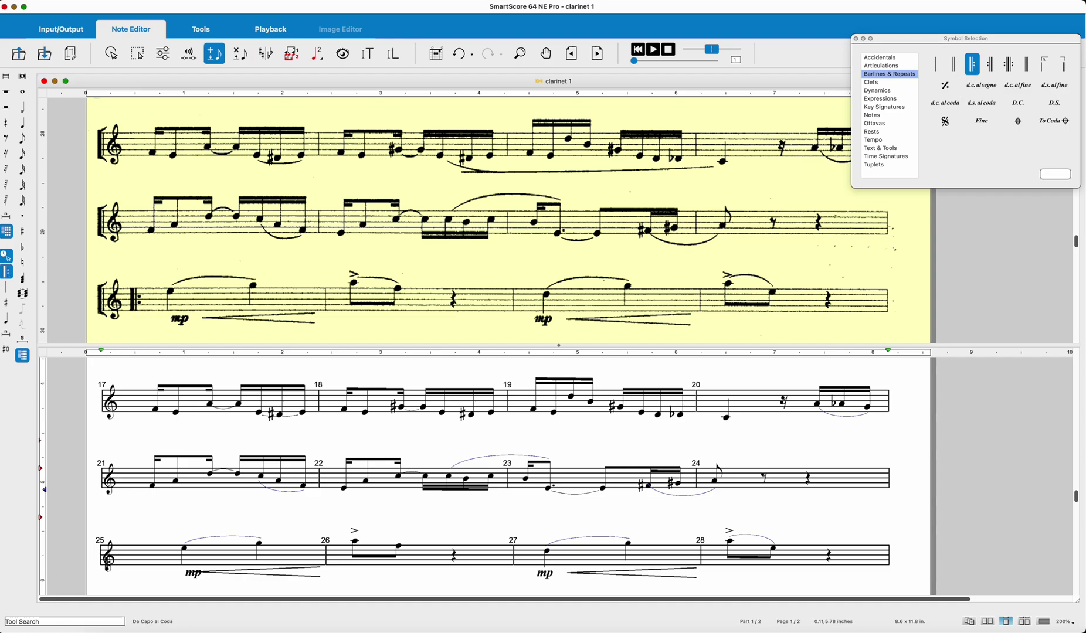
click(117, 554)
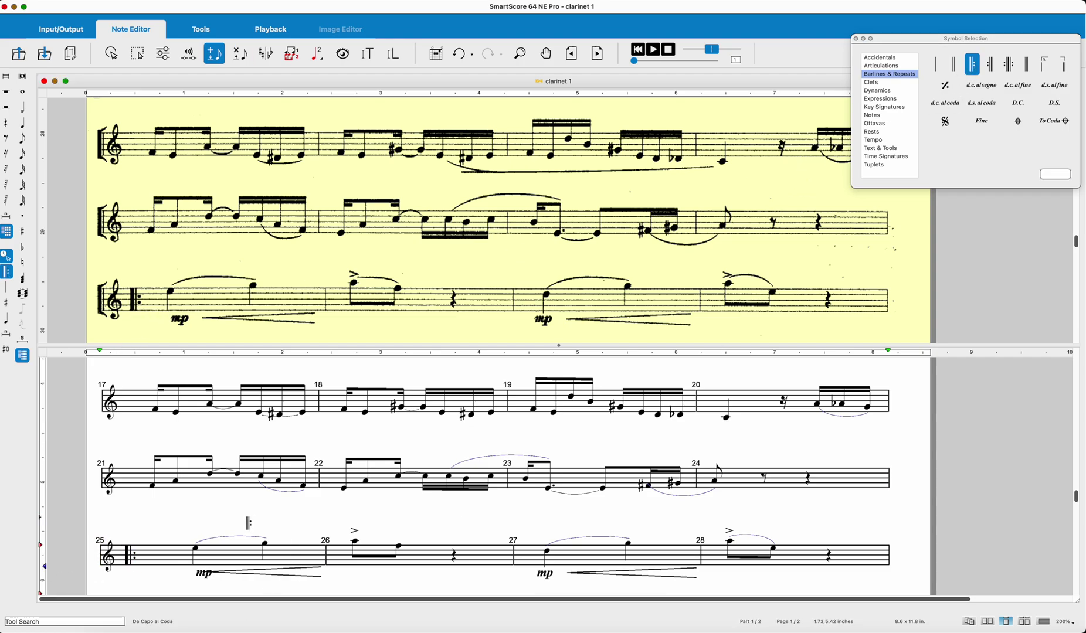
Compare the recognized systems from measure 29 onward with the scan, continuing onto page 2 through measure 65.
scroll(320, 550, down, 5)
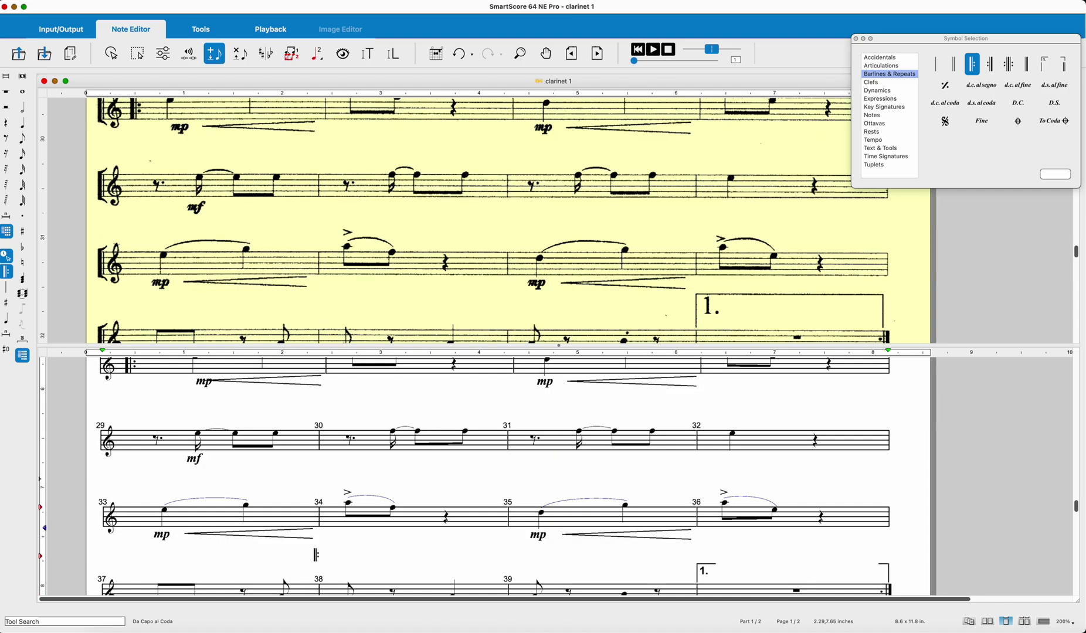
scroll(316, 554, down, 5)
scroll(456, 564, down, 3)
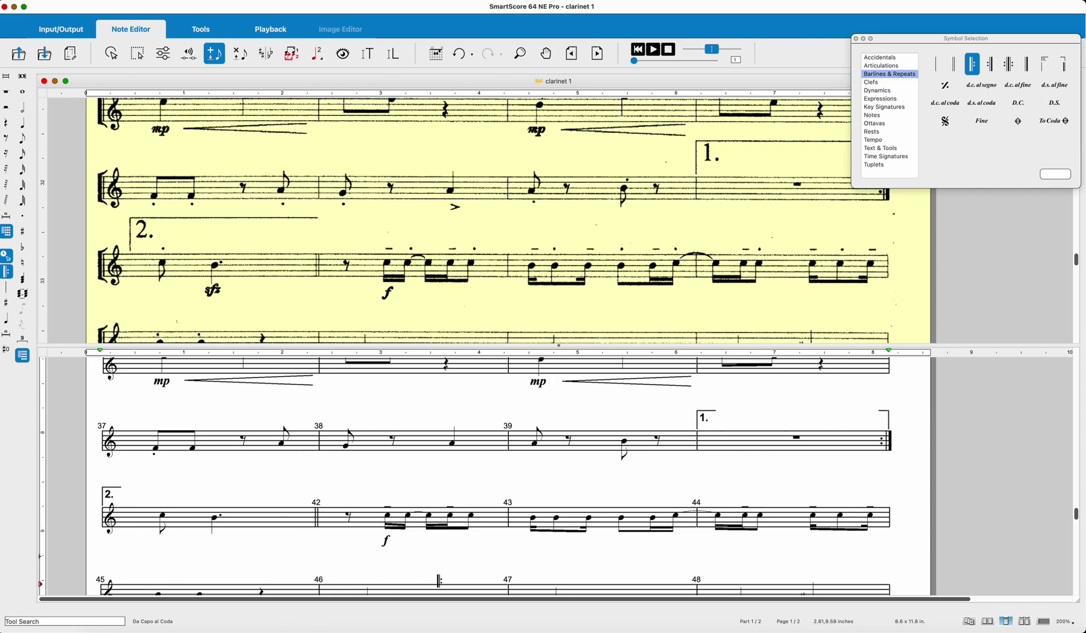
scroll(497, 535, down, 3)
scroll(260, 523, down, 2)
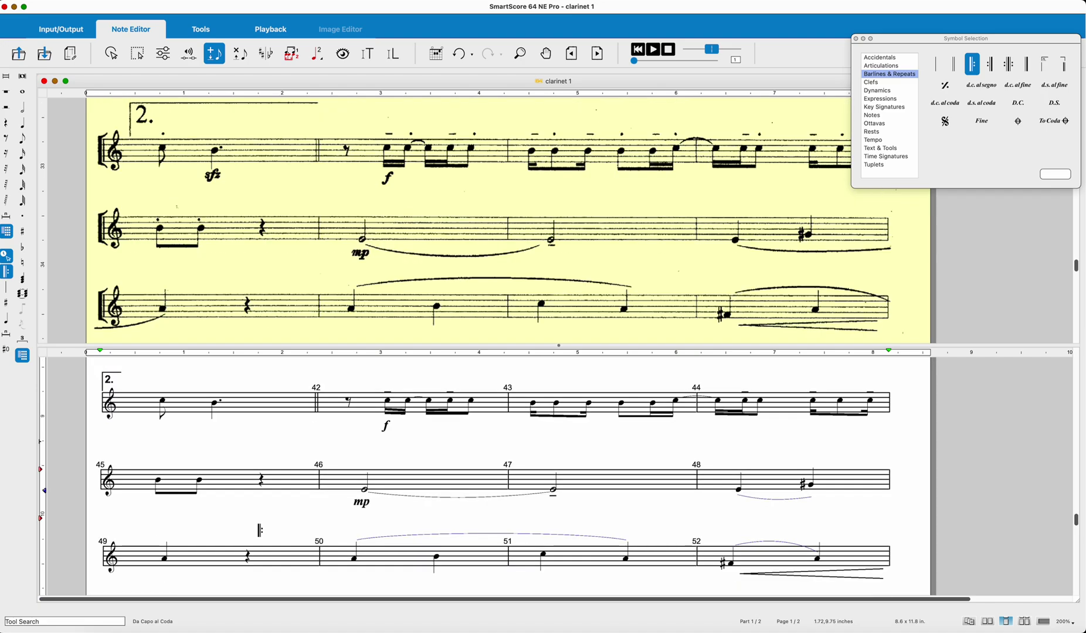
scroll(260, 530, down, 8)
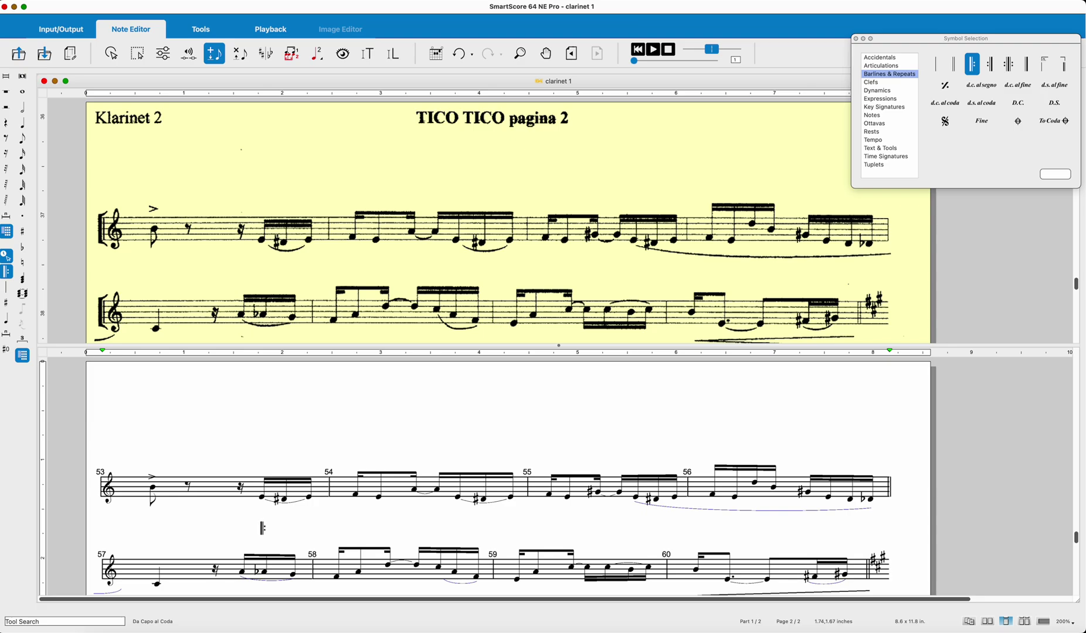
scroll(262, 528, down, 4)
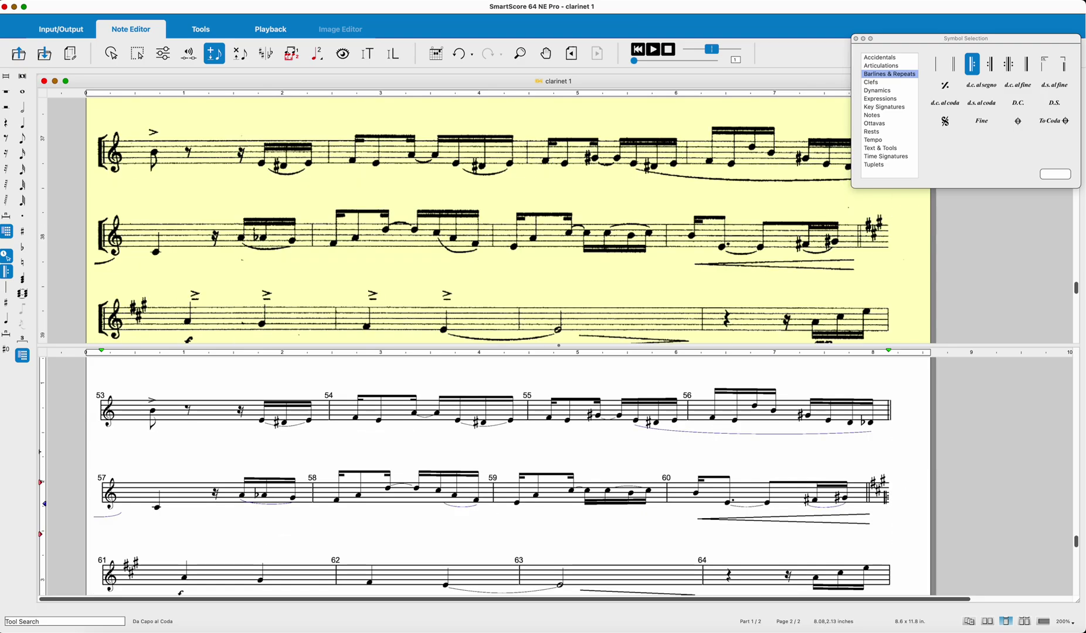
scroll(885, 495, down, 4)
scroll(537, 519, down, 2)
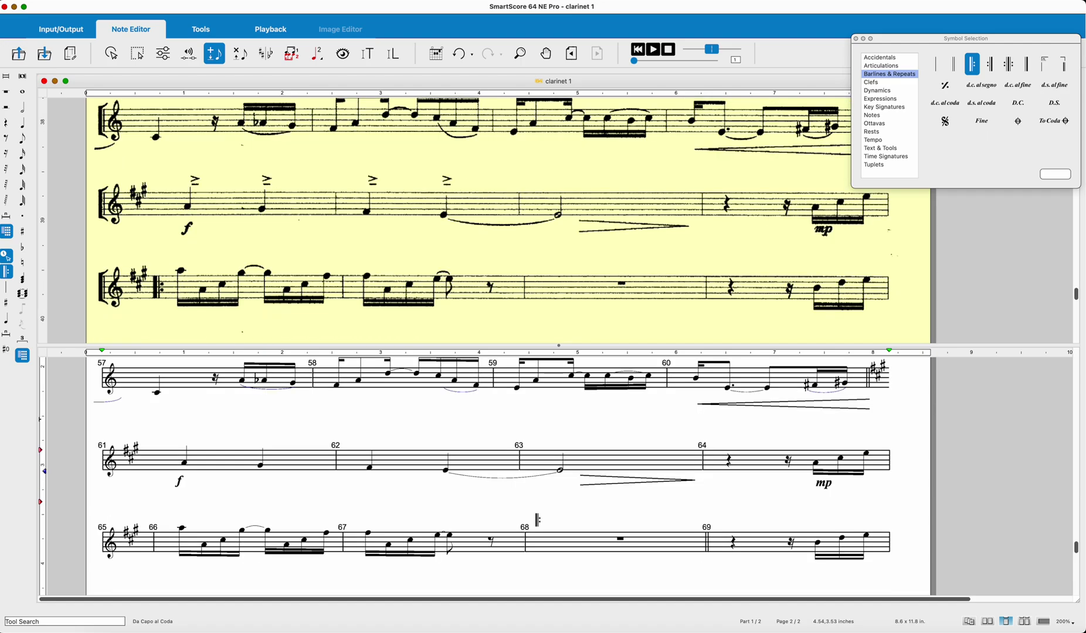
Delete the extra single barline between measures 65 and 66, just after the key signature.
click(154, 542)
key(x)
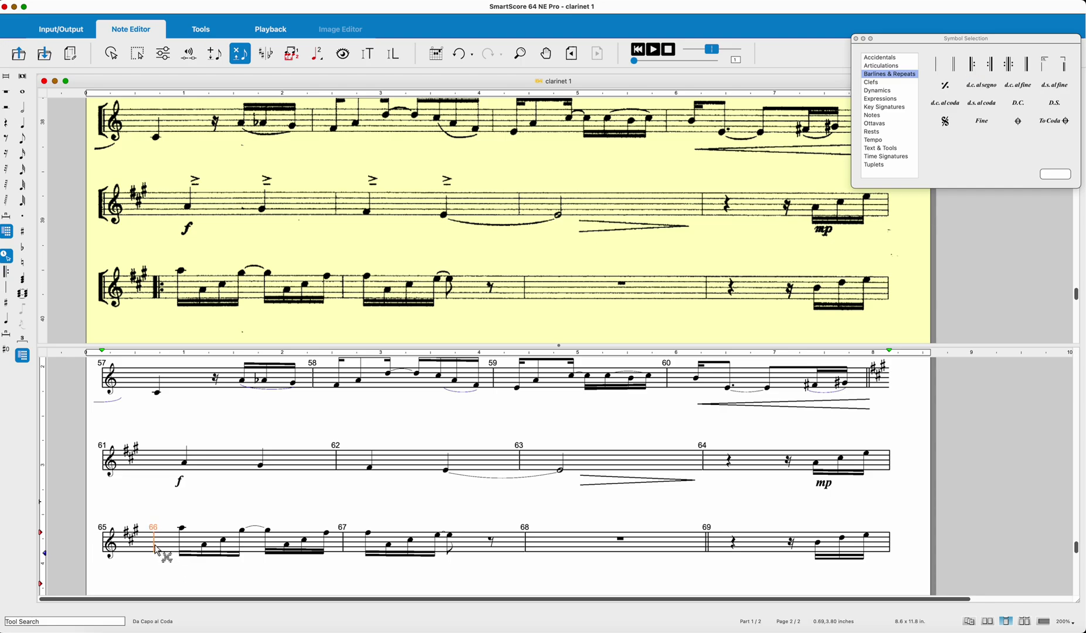
click(155, 549)
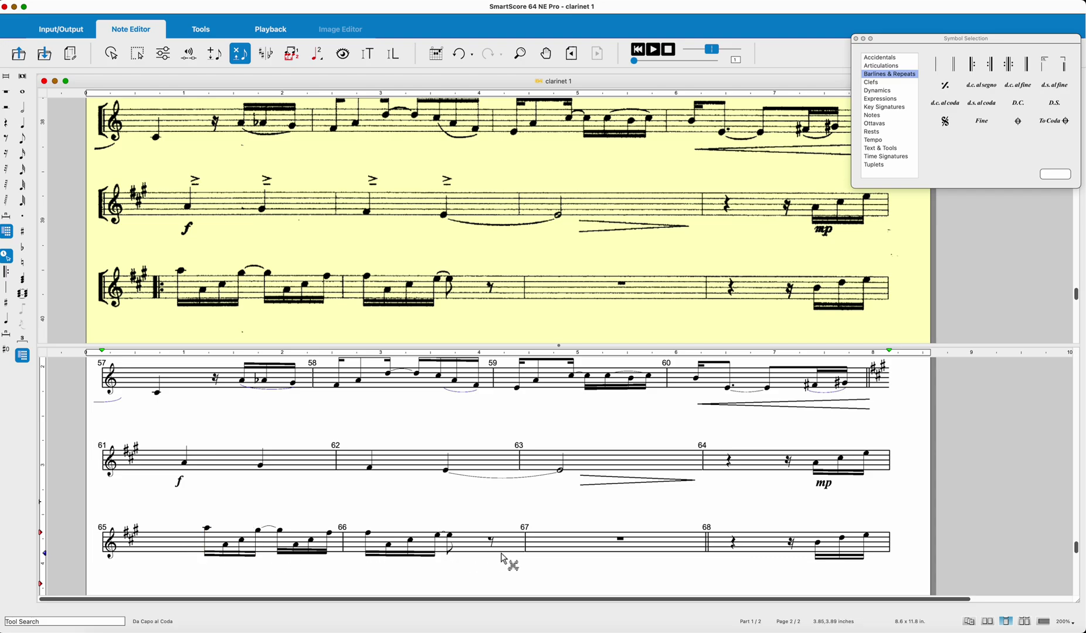
Delete the misread two-note chord after the key signature in highlighted measure 69.
scroll(722, 551, down, 4)
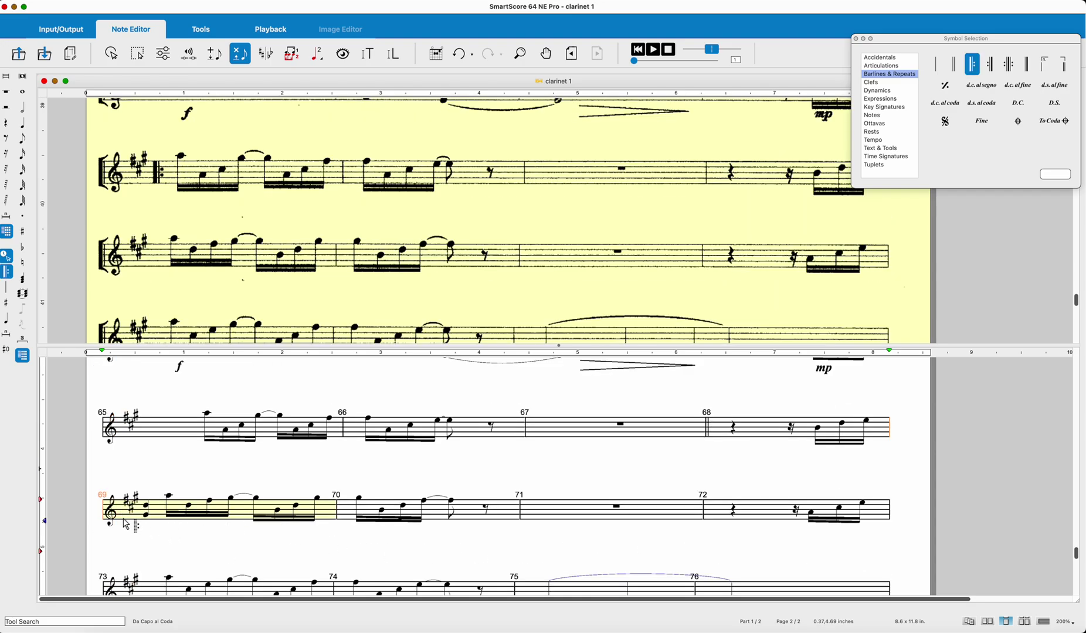
click(149, 518)
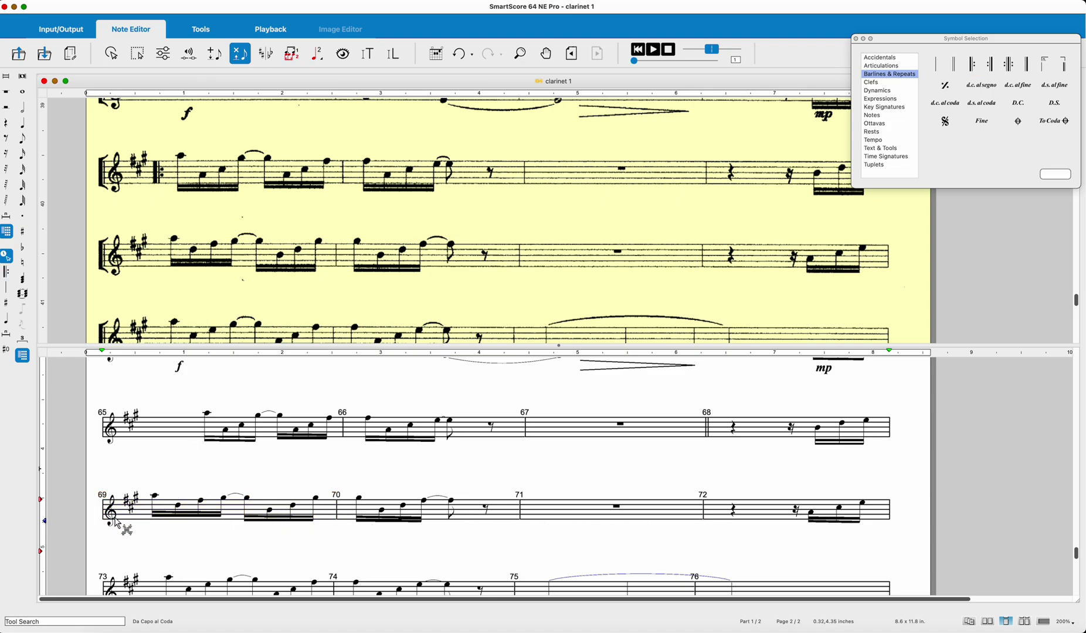
Insert a start repeat barline at measure 69, undo it, and place it after the key signature in measure 65 instead.
scroll(346, 526, down, 3)
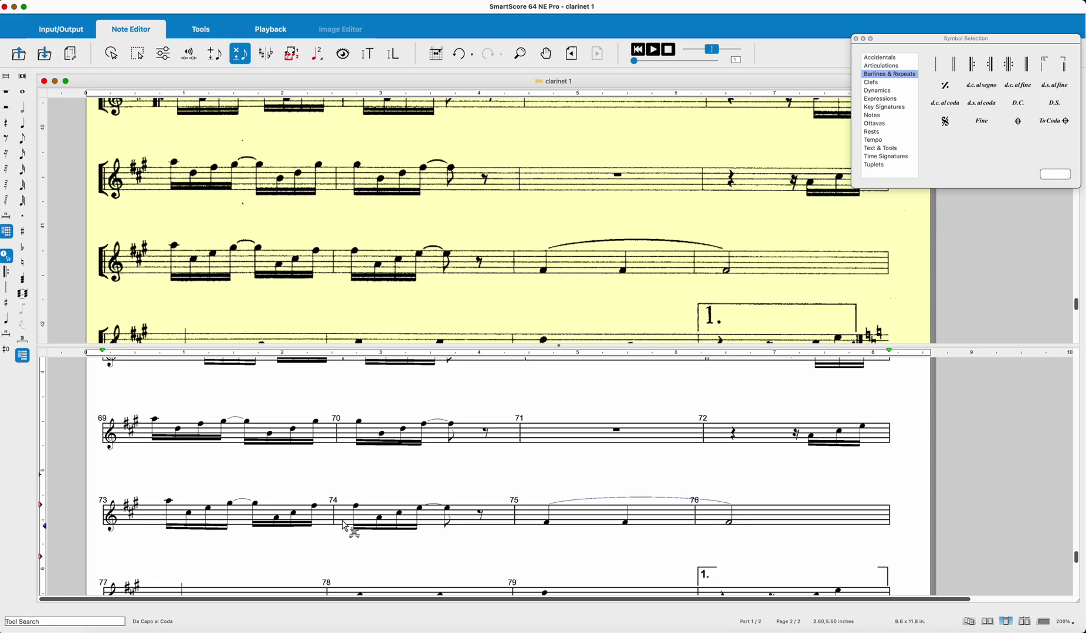
scroll(346, 528, down, 3)
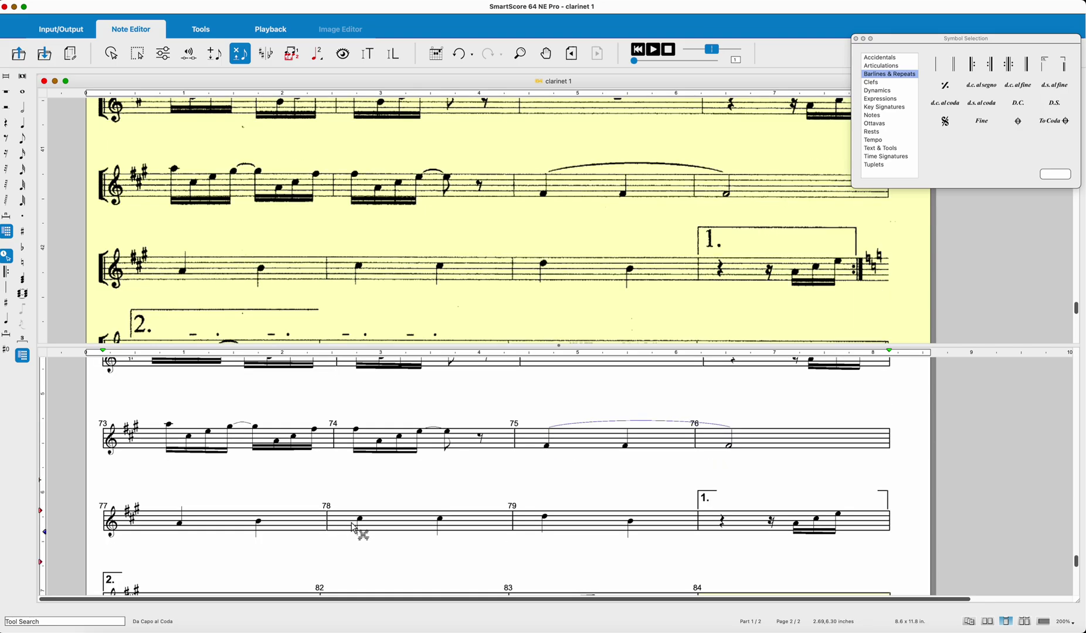
scroll(354, 527, up, 9)
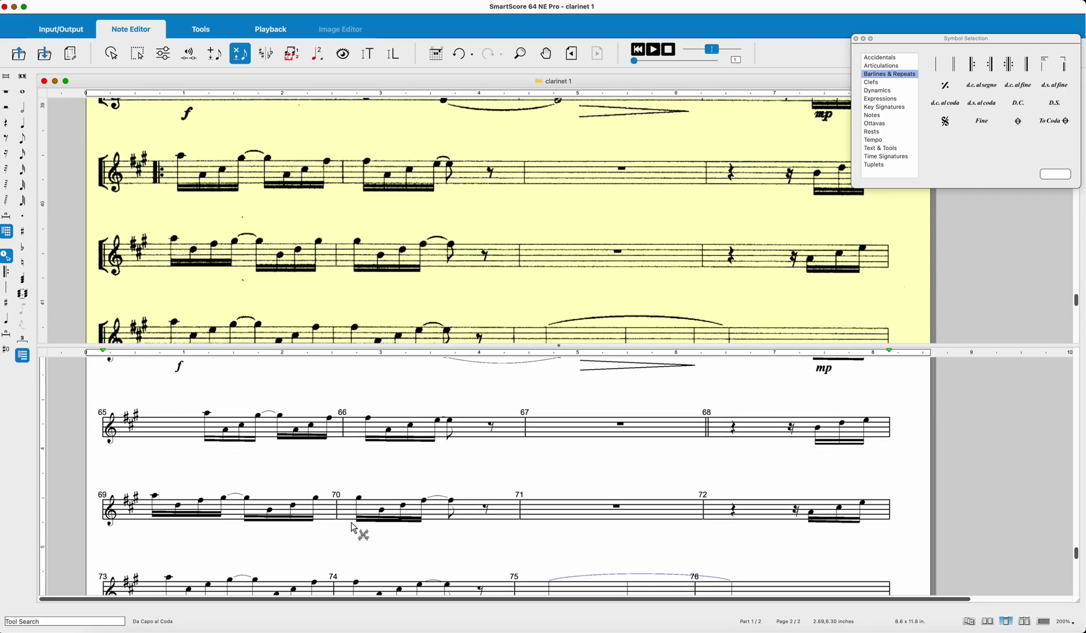
scroll(353, 528, up, 1)
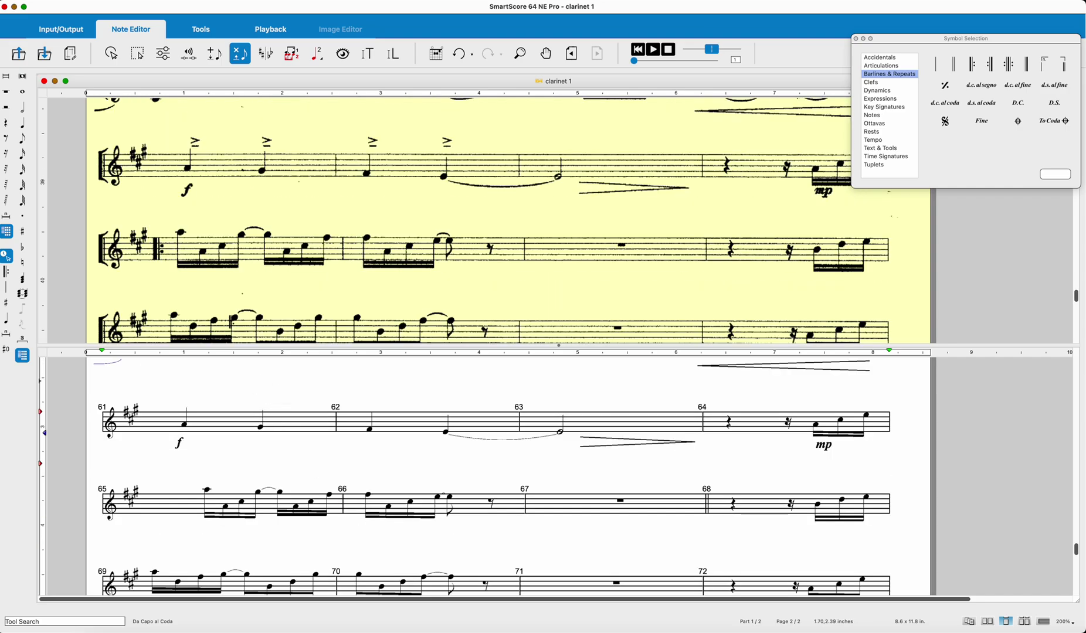
scroll(151, 513, down, 2)
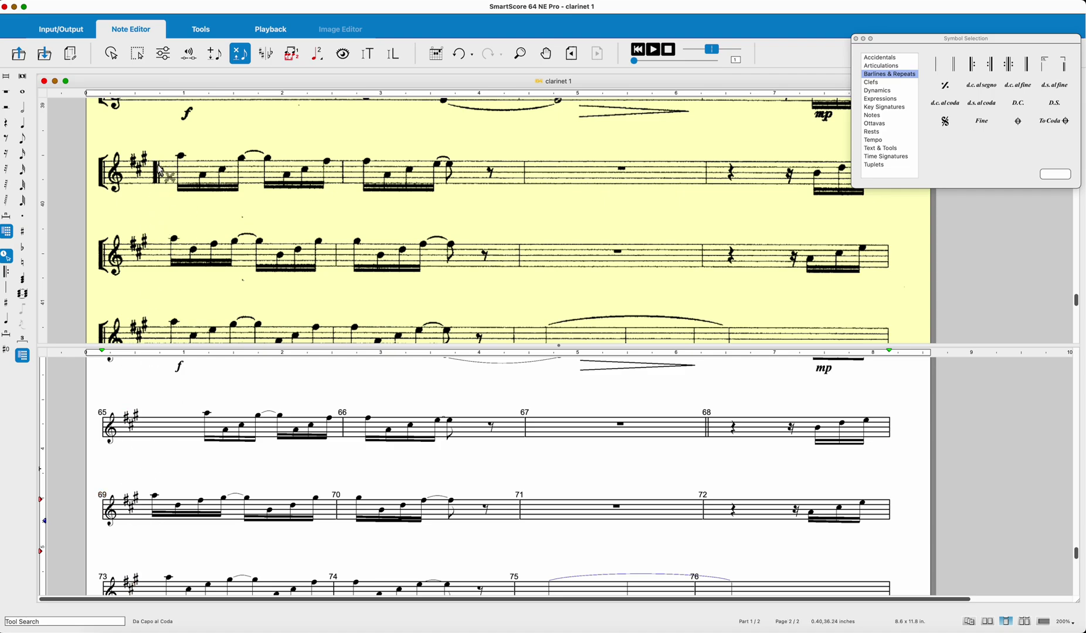
click(975, 70)
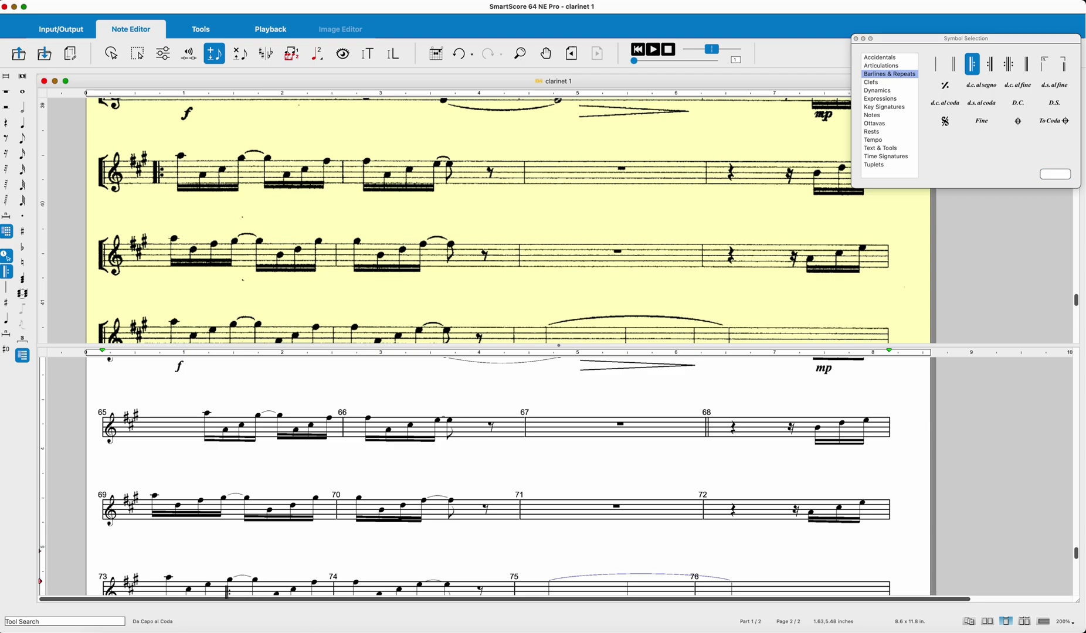
click(104, 508)
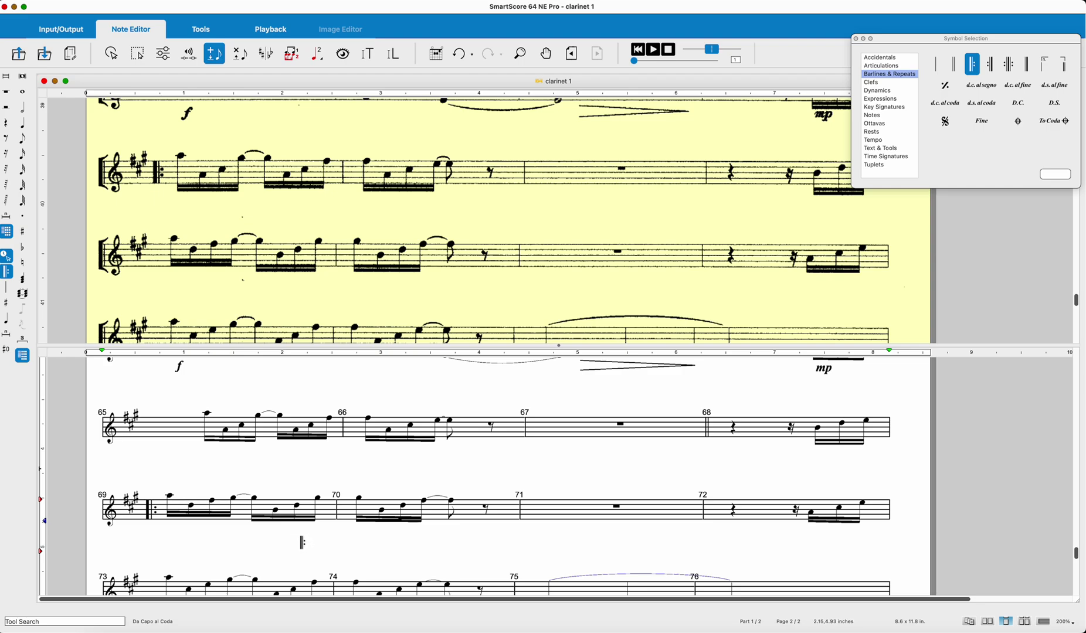
key(super+z)
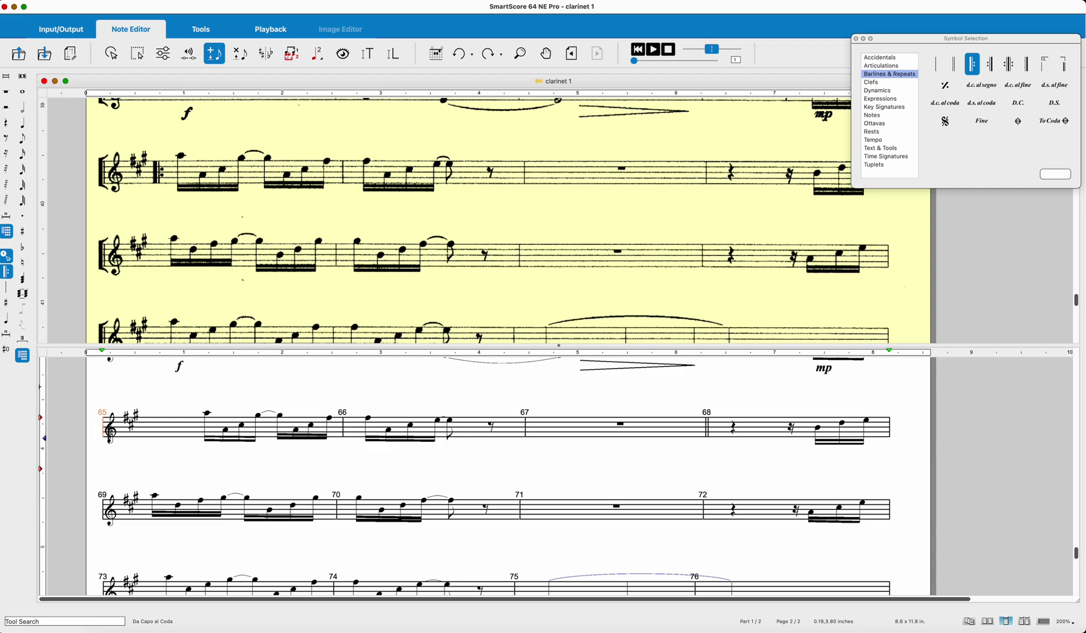
click(110, 432)
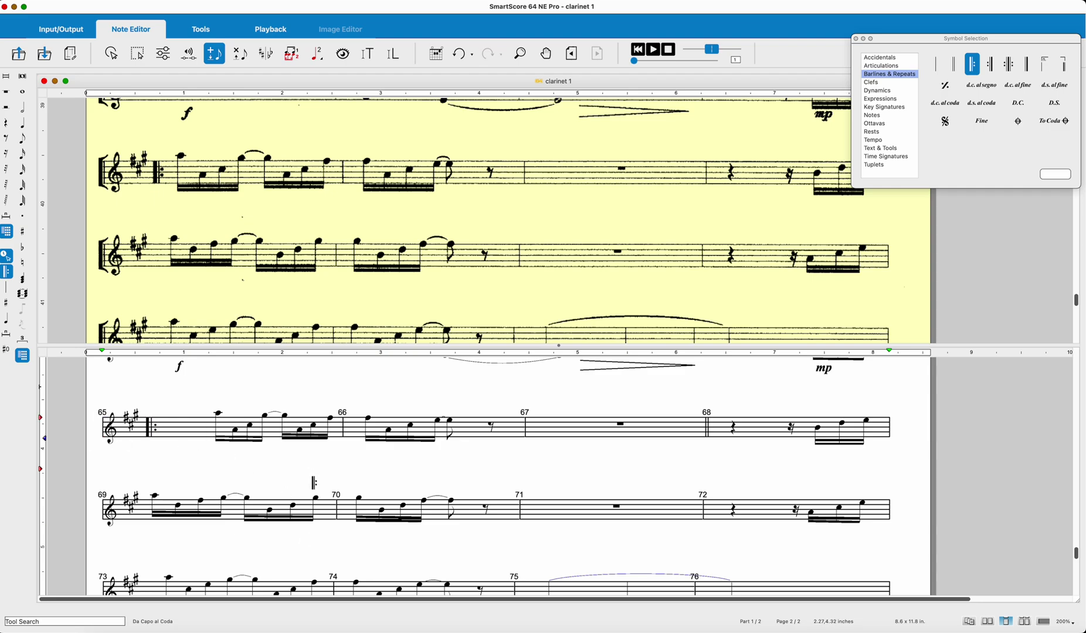
Set ending 1 at the start of measure 80 and close that measure with an end repeat barline and ending bracket.
scroll(315, 476, down, 4)
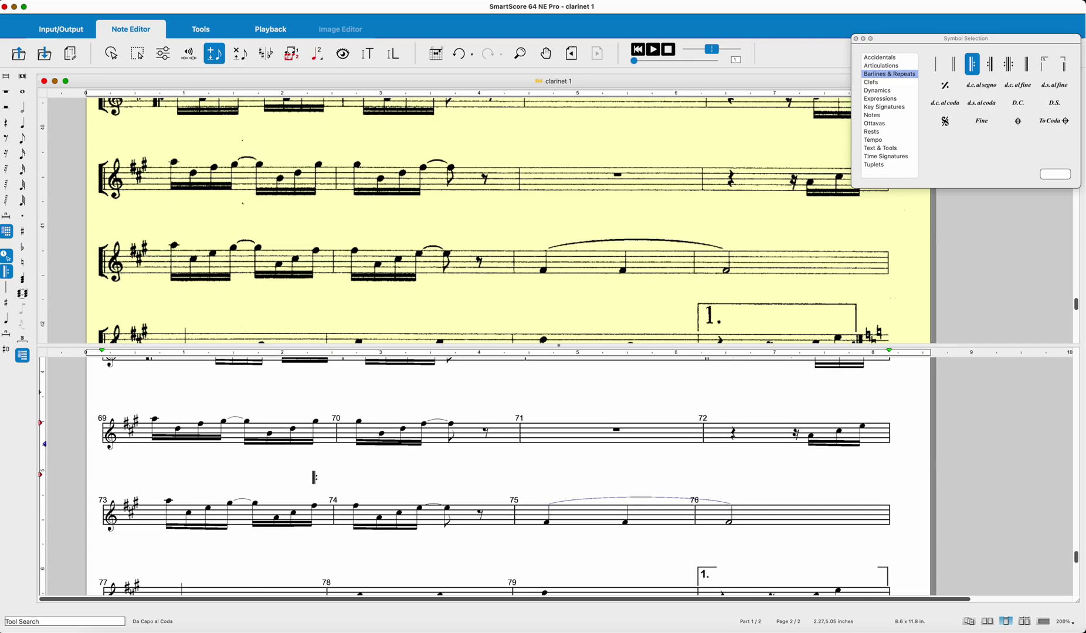
scroll(315, 480, down, 1)
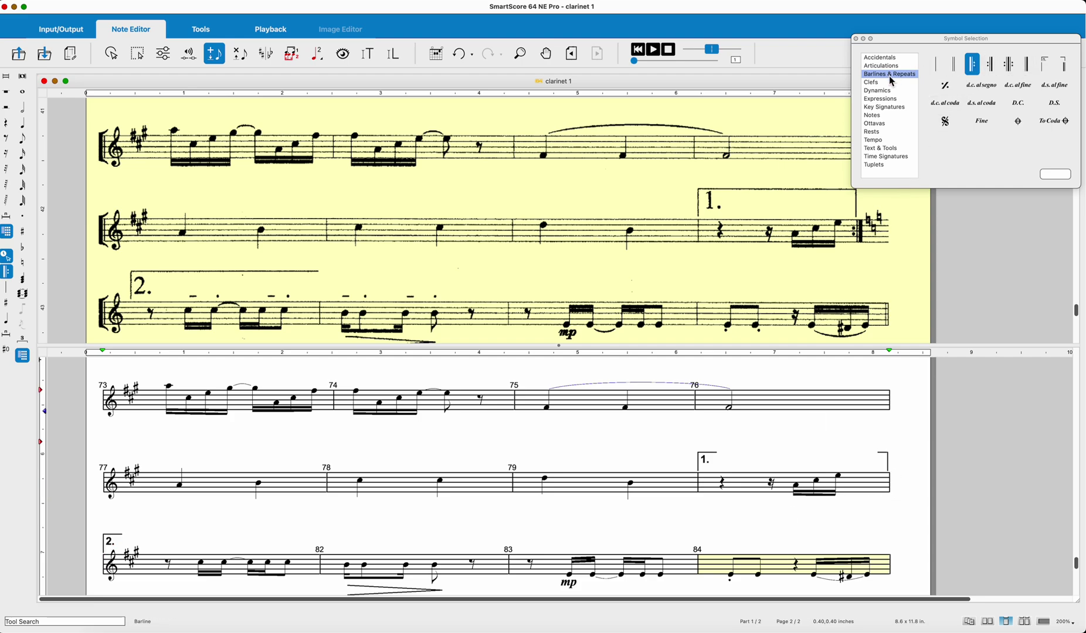
click(1045, 66)
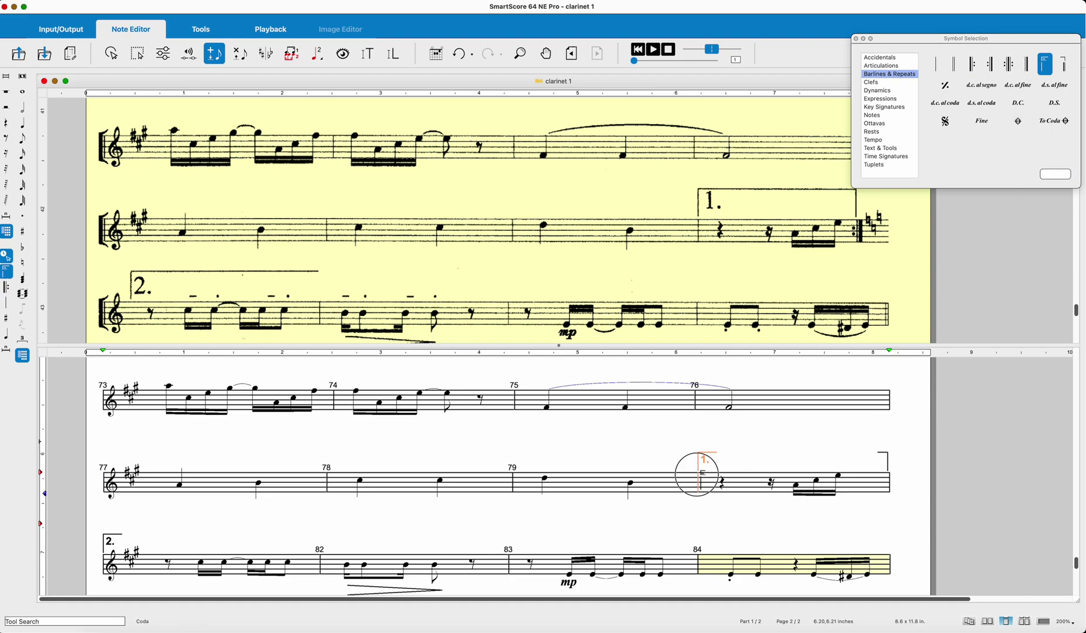
click(696, 474)
click(594, 330)
click(900, 480)
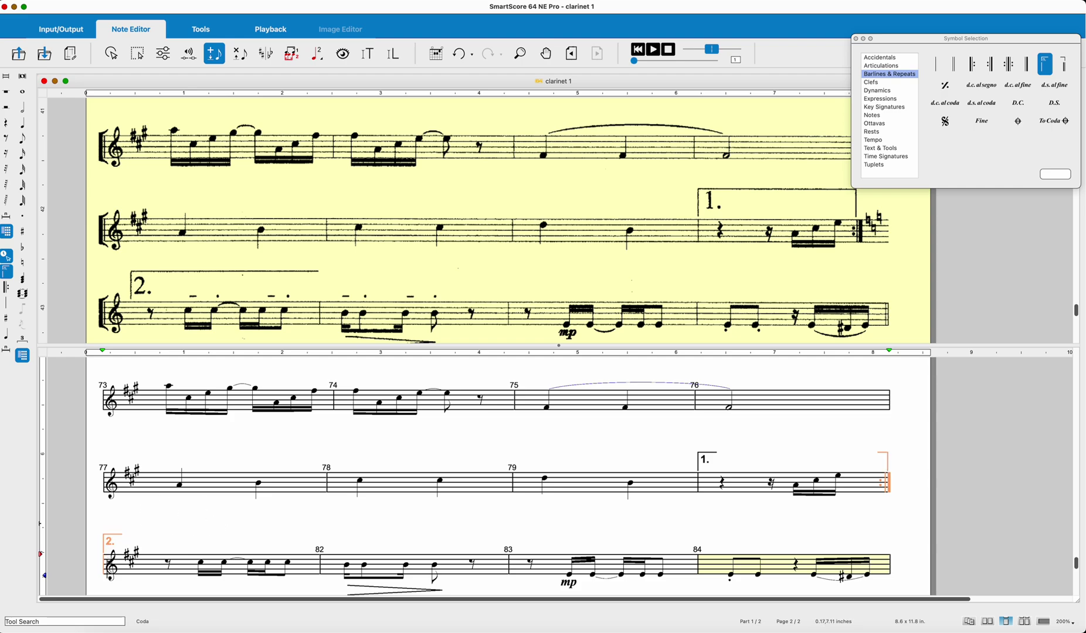
Set the ending bracket at the start of the system after the first ending to ending sequence 2.
click(115, 558)
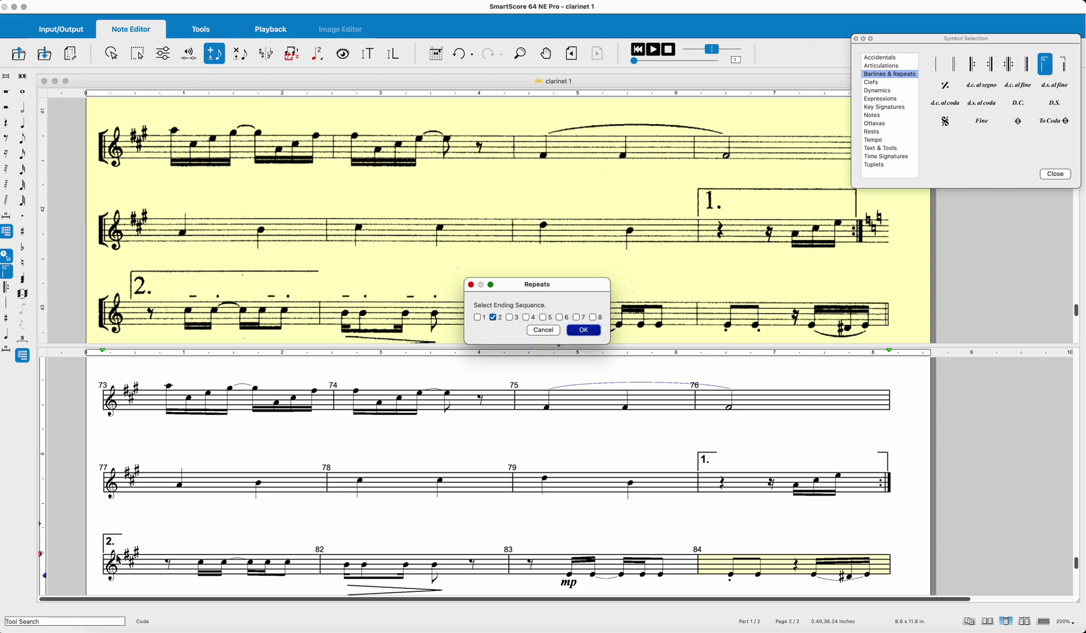
click(583, 330)
scroll(490, 443, down, 2)
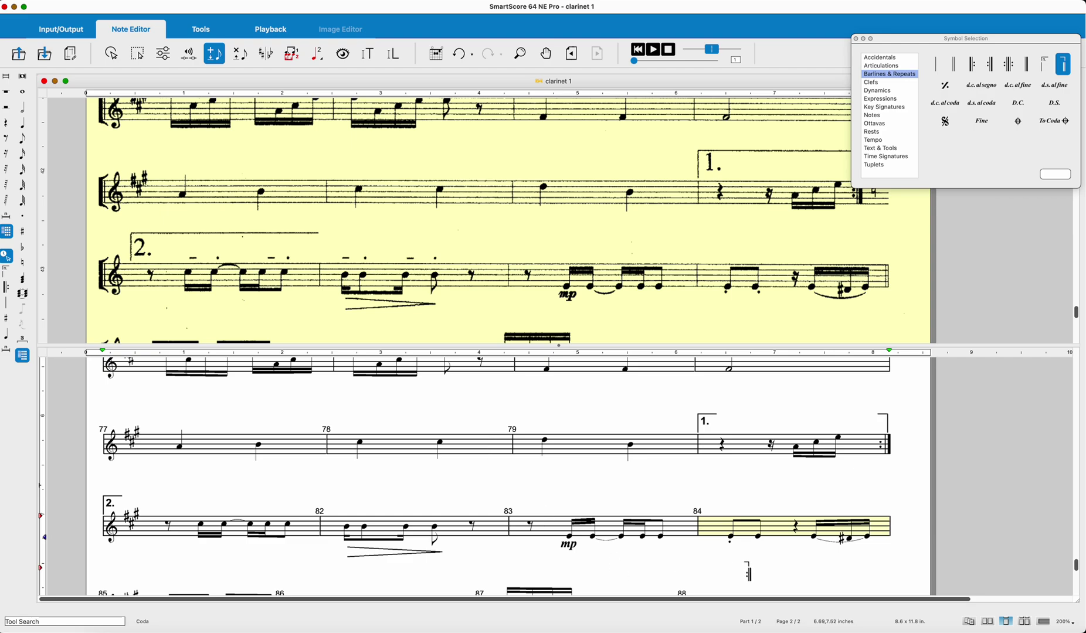
key(Escape)
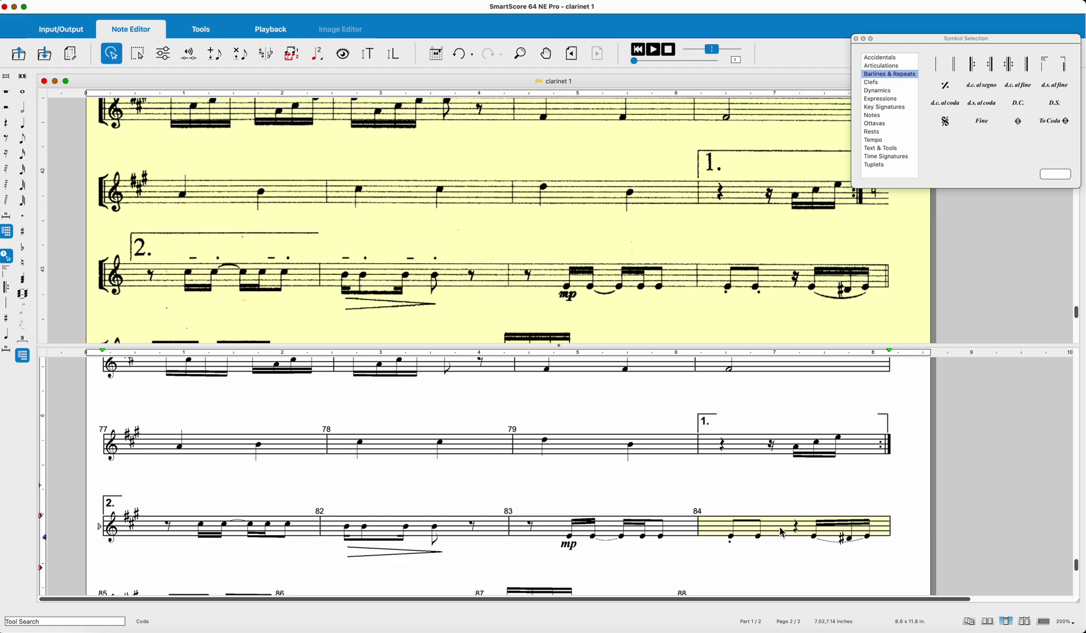
Change the quarter rest in highlighted measure 84 to a 1/16 rest without dots.
double_click(798, 530)
click(437, 271)
click(418, 317)
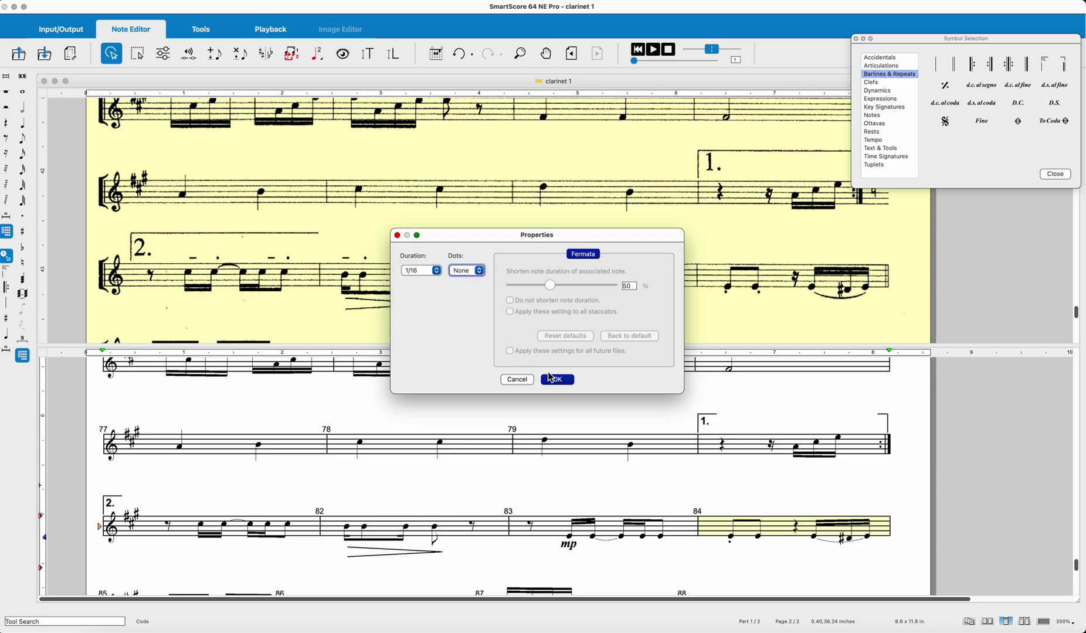
click(567, 382)
Delete the misread chord after the key signature at the start of highlighted measure 94.
scroll(631, 435, down, 2)
scroll(631, 435, down, 2)
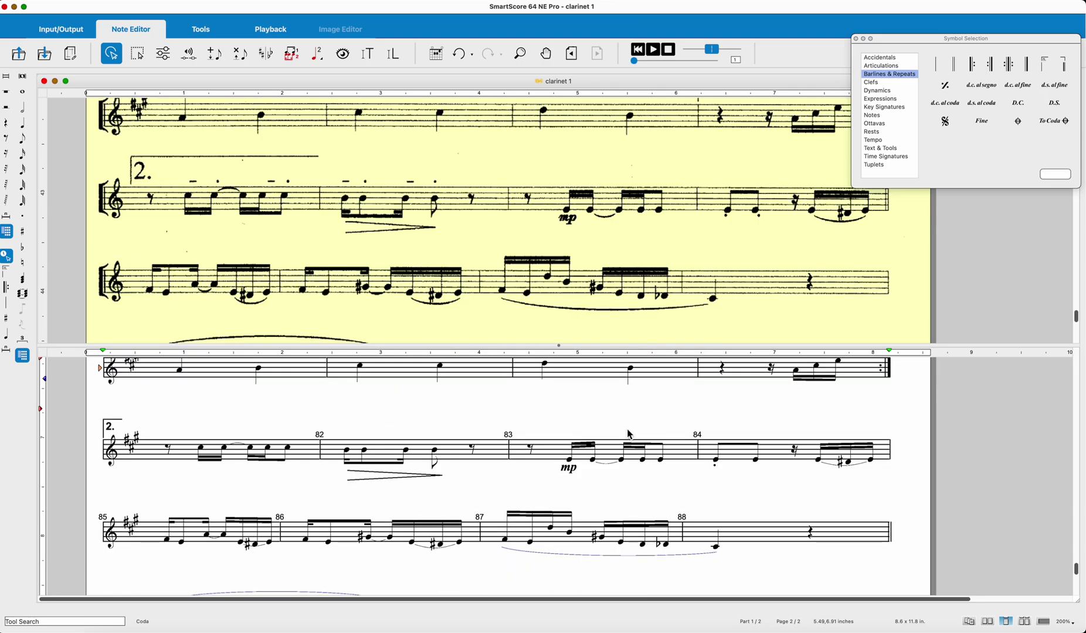
scroll(628, 435, down, 3)
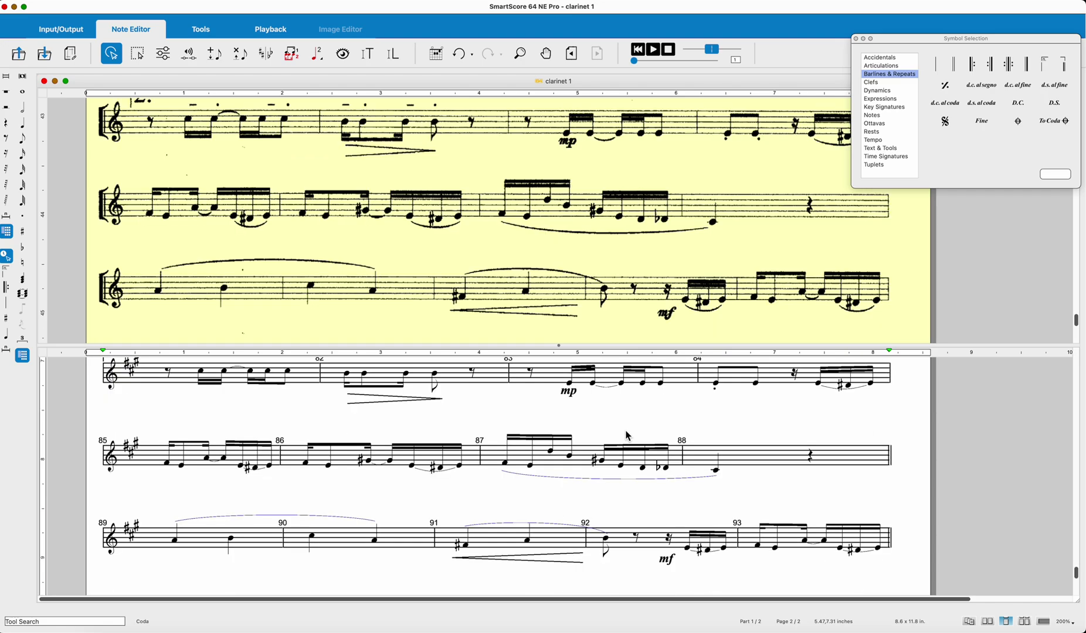
scroll(290, 496, down, 2)
scroll(271, 502, down, 2)
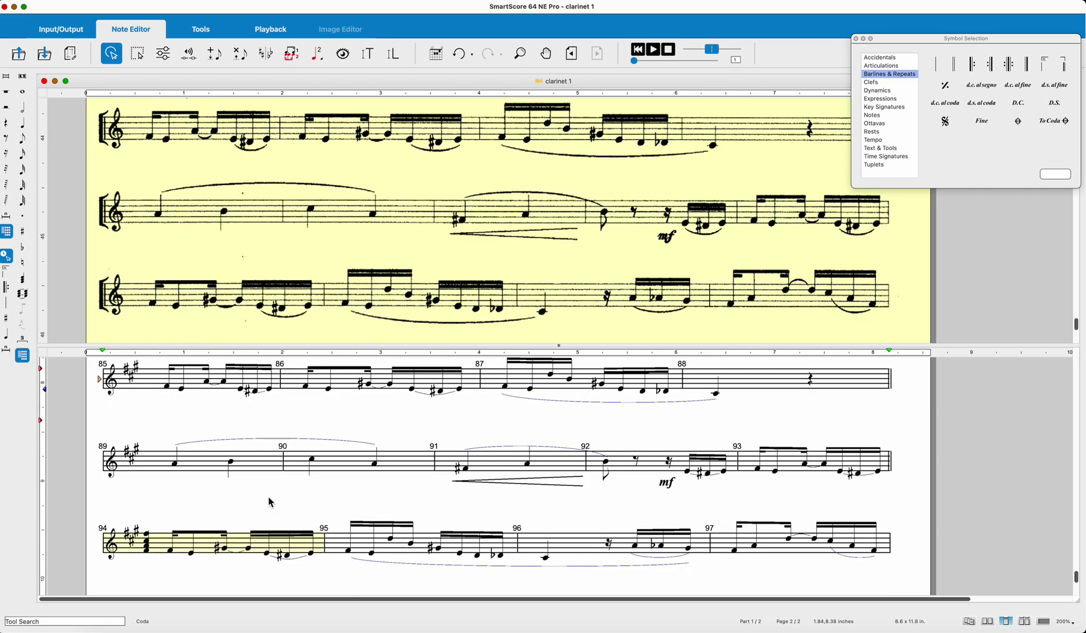
scroll(268, 496, down, 2)
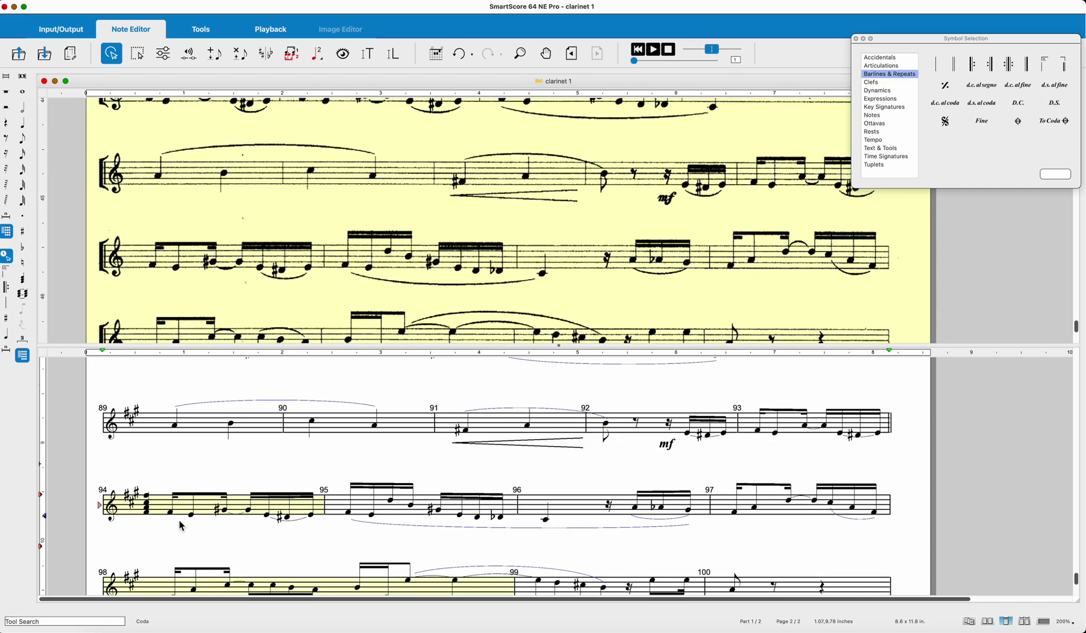
key(e)
click(148, 507)
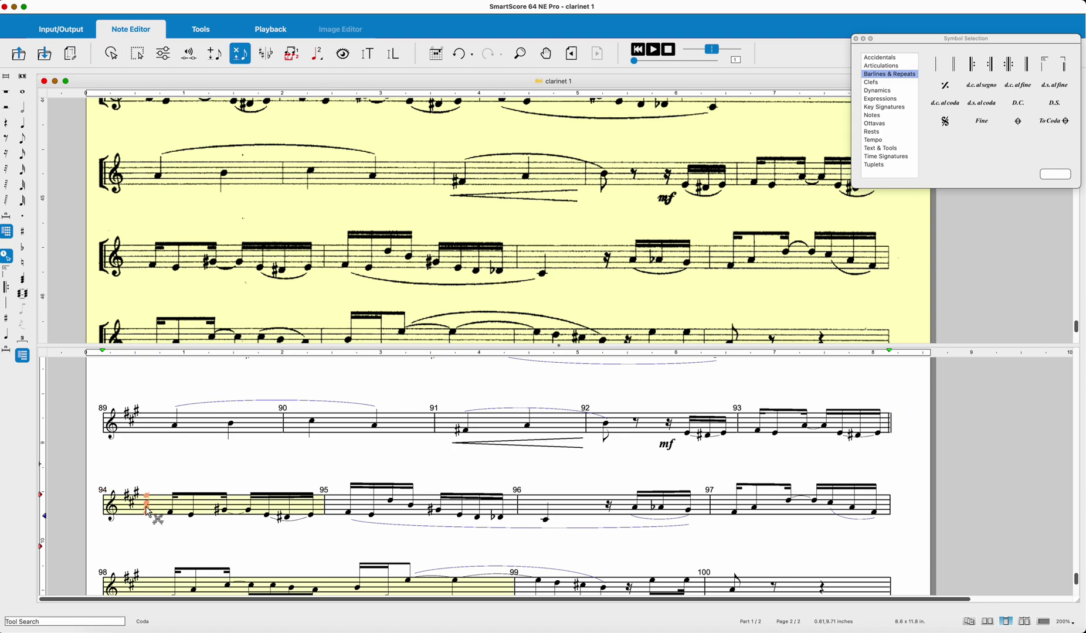
scroll(364, 539, down, 2)
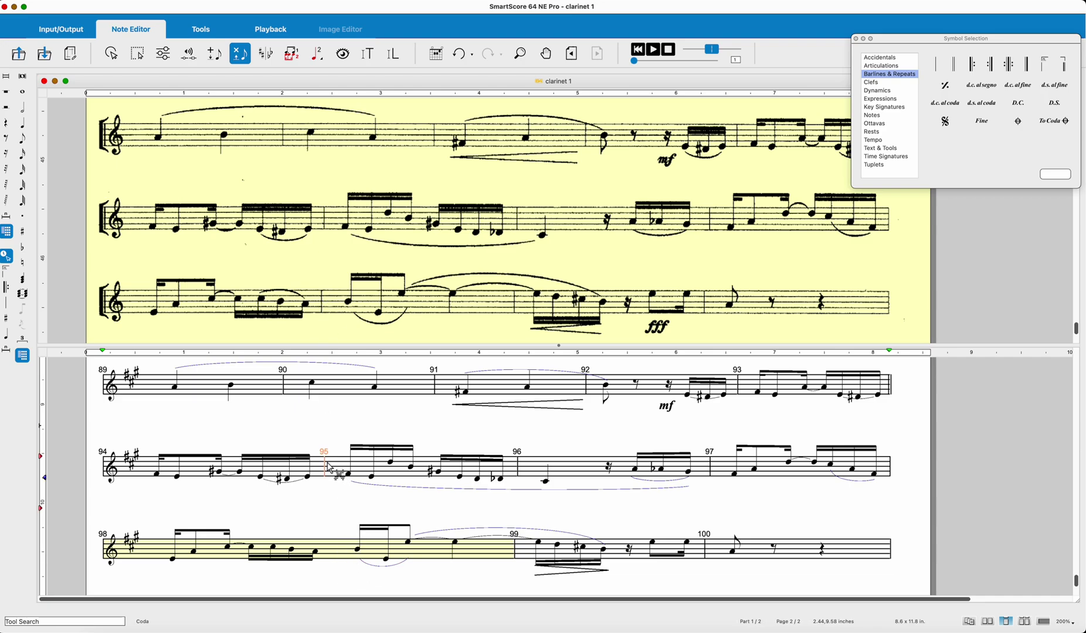
Insert the missing barline in highlighted measure 98 before its last beamed group and close the symbol palette.
key(b)
click(343, 549)
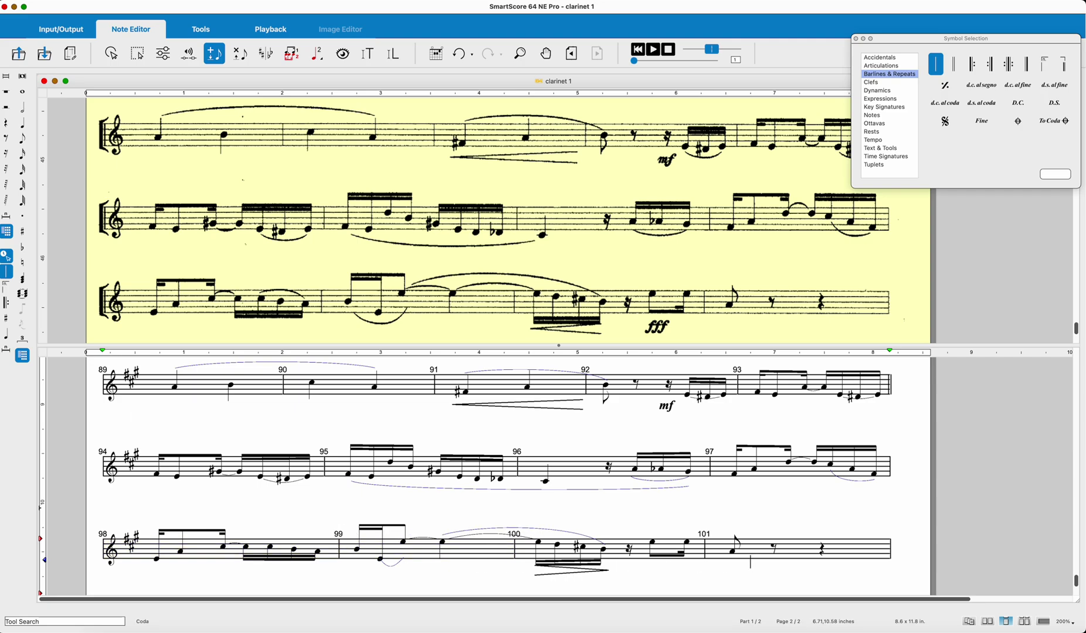
scroll(749, 559, down, 3)
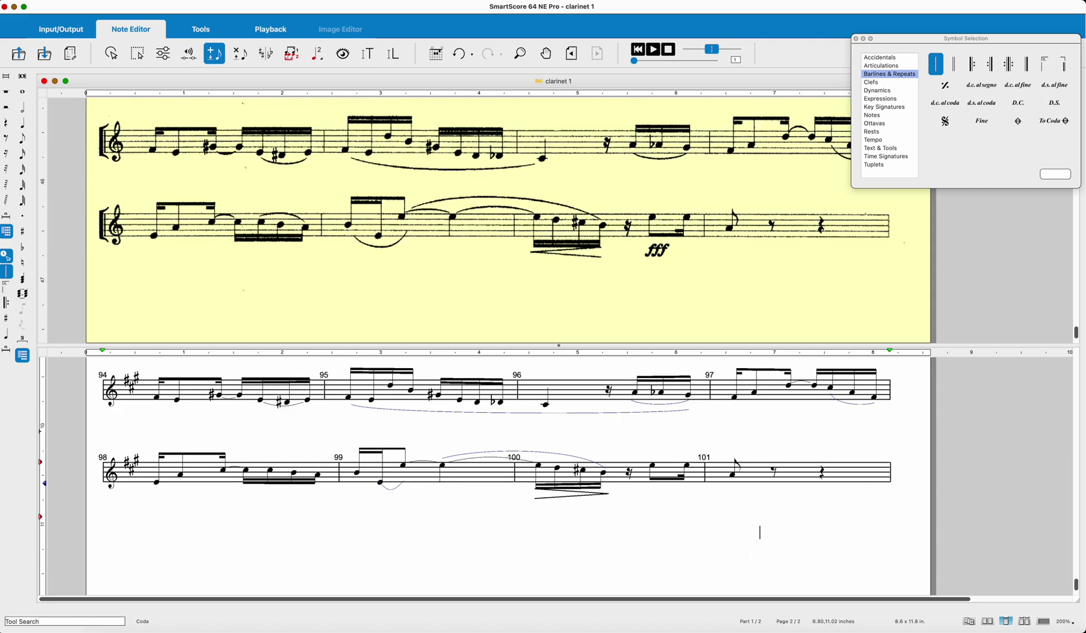
click(1064, 174)
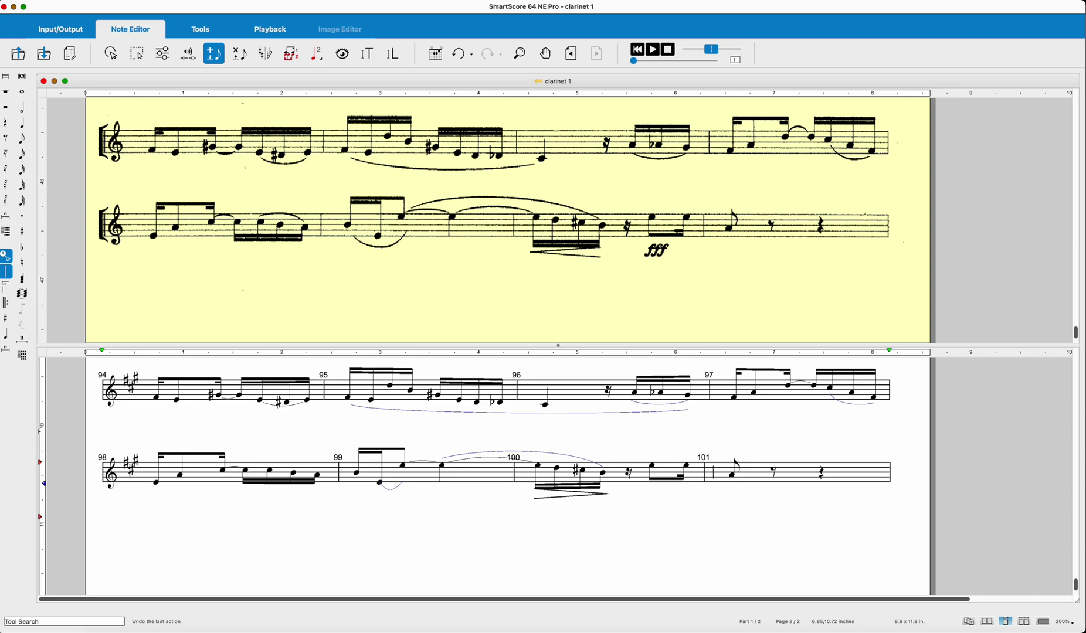
Open the score structure and connect the second Nylon Guitar part to the first system/score part.
scroll(617, 488, up, 15)
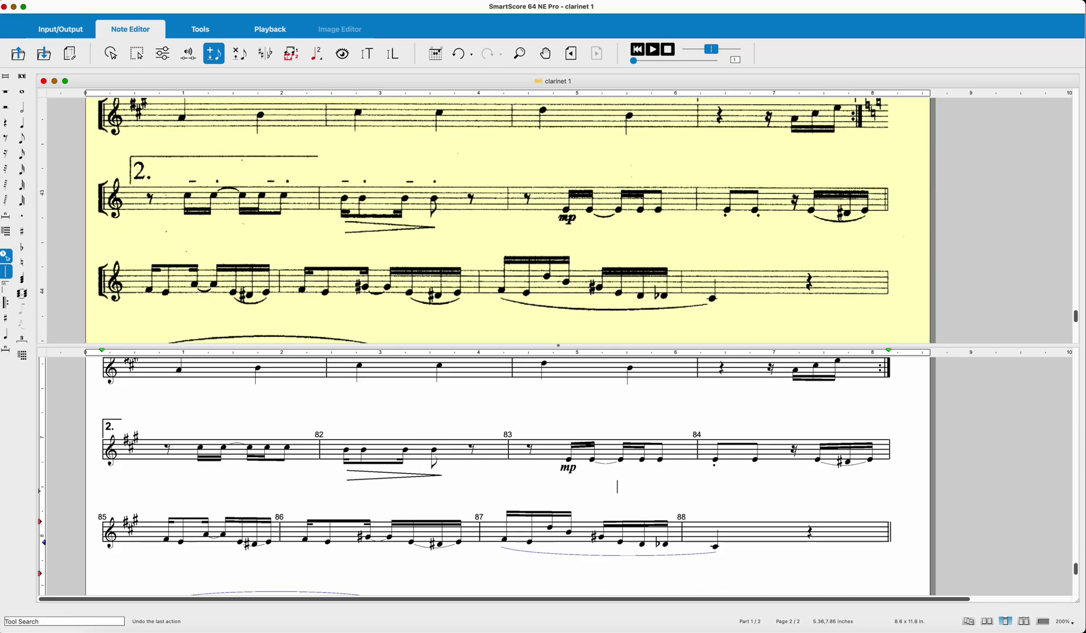
scroll(620, 494, up, 5)
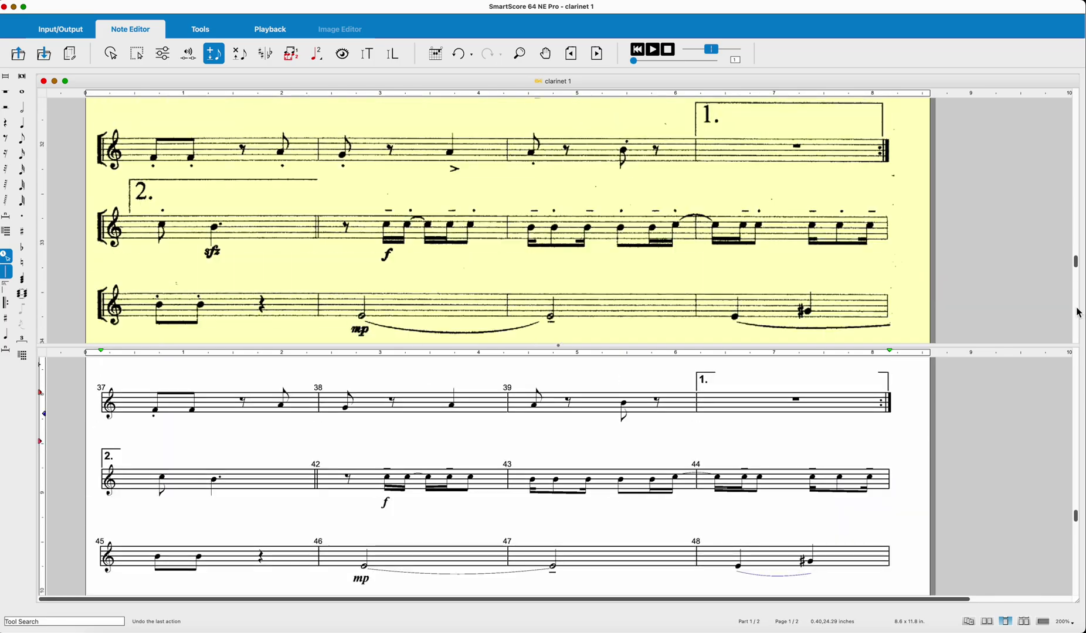
drag(1077, 270, 1062, 54)
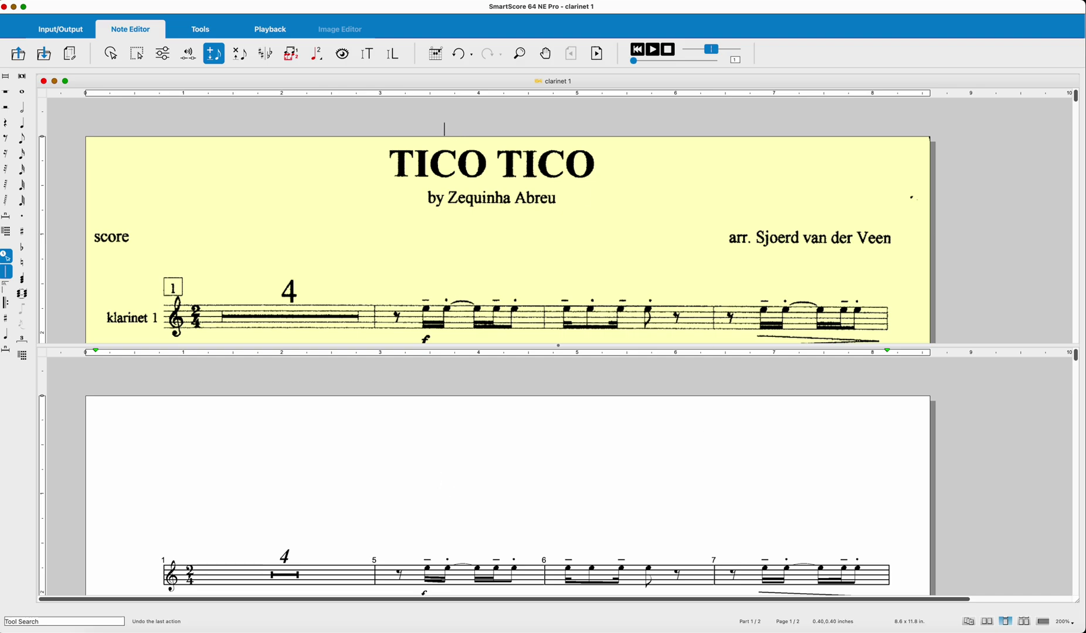
click(202, 30)
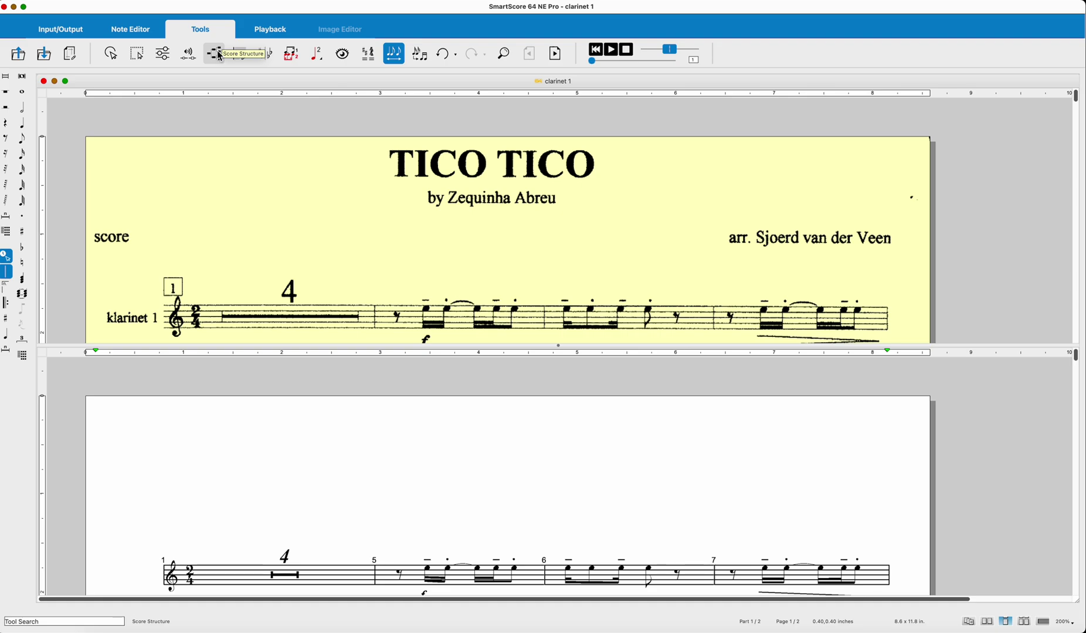
click(521, 384)
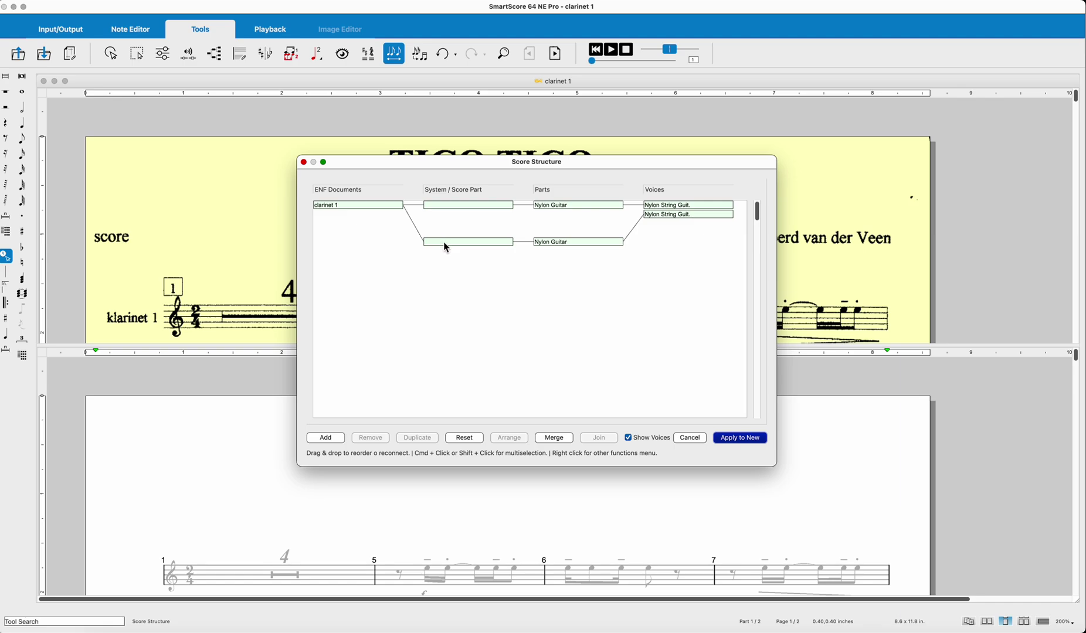
click(552, 243)
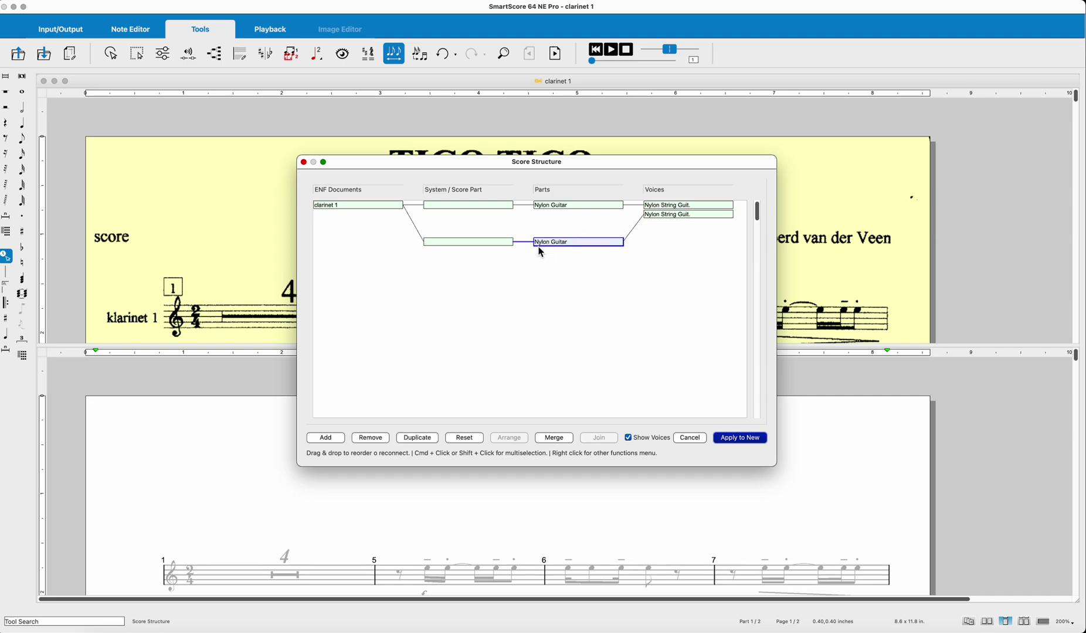
drag(534, 241, 493, 210)
Remove the second system/score part from the score structure and apply the structure to a new document.
click(458, 246)
right_click(457, 243)
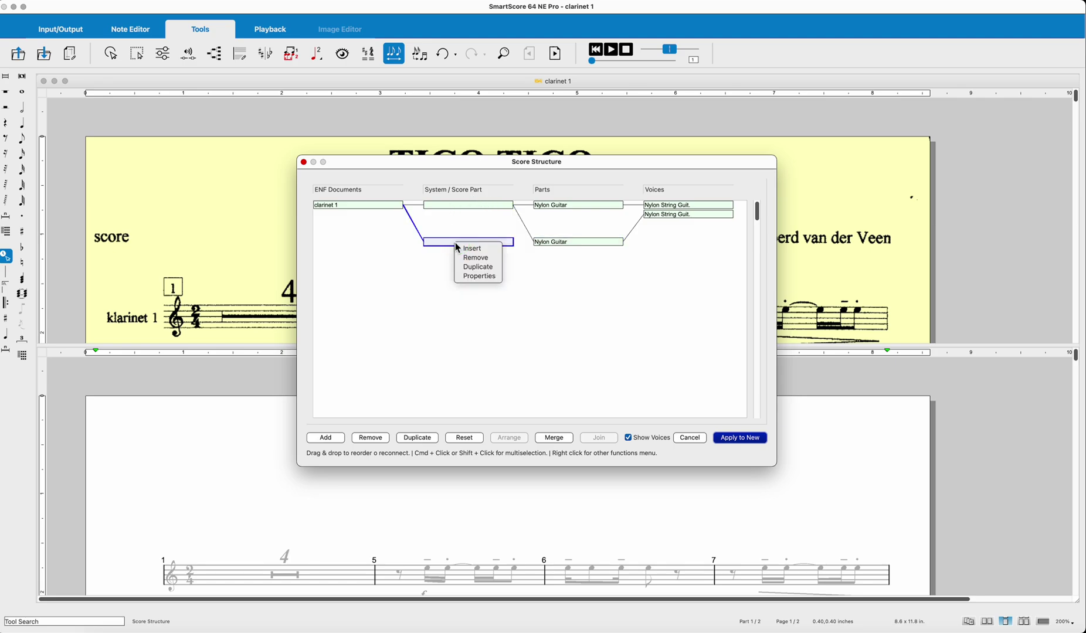
click(465, 257)
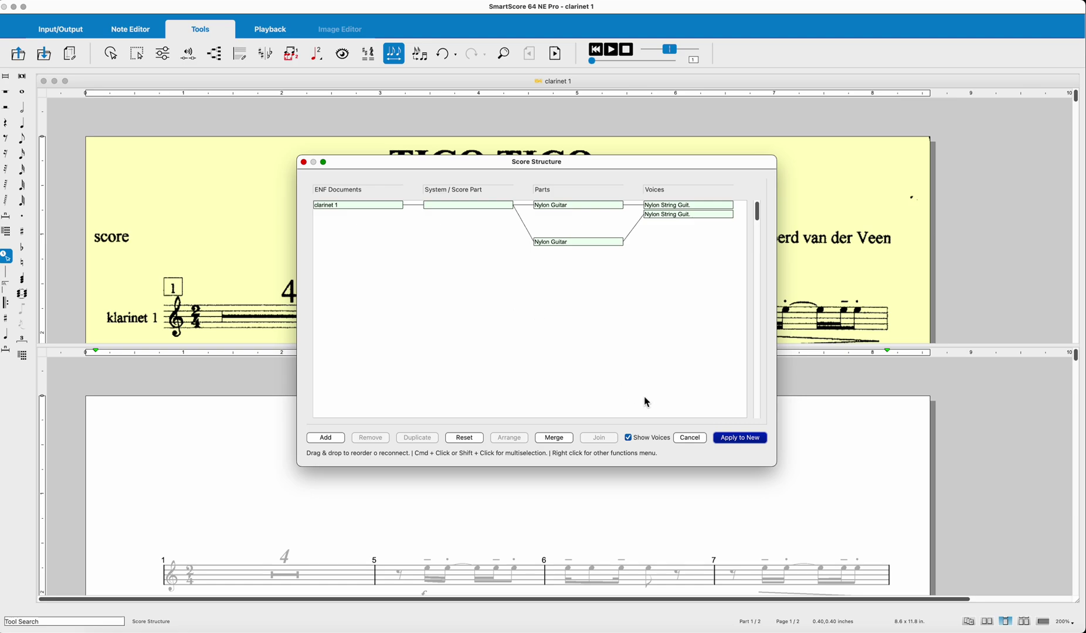
click(748, 438)
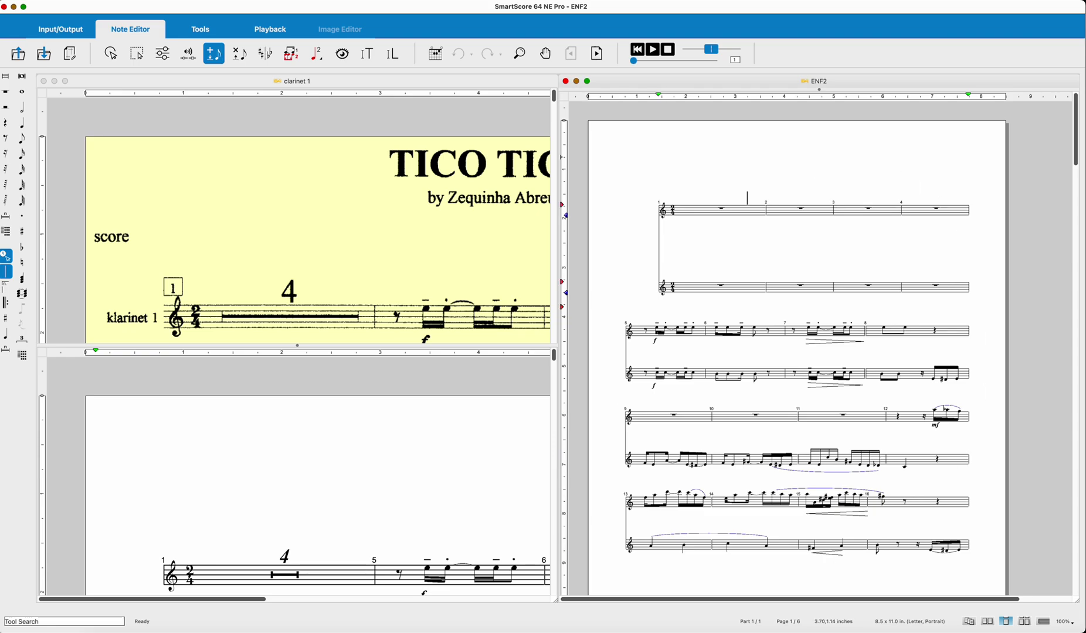
Save the combined two-part score as a MusicXML file named test in the Downloads folder.
drag(655, 84, 140, 85)
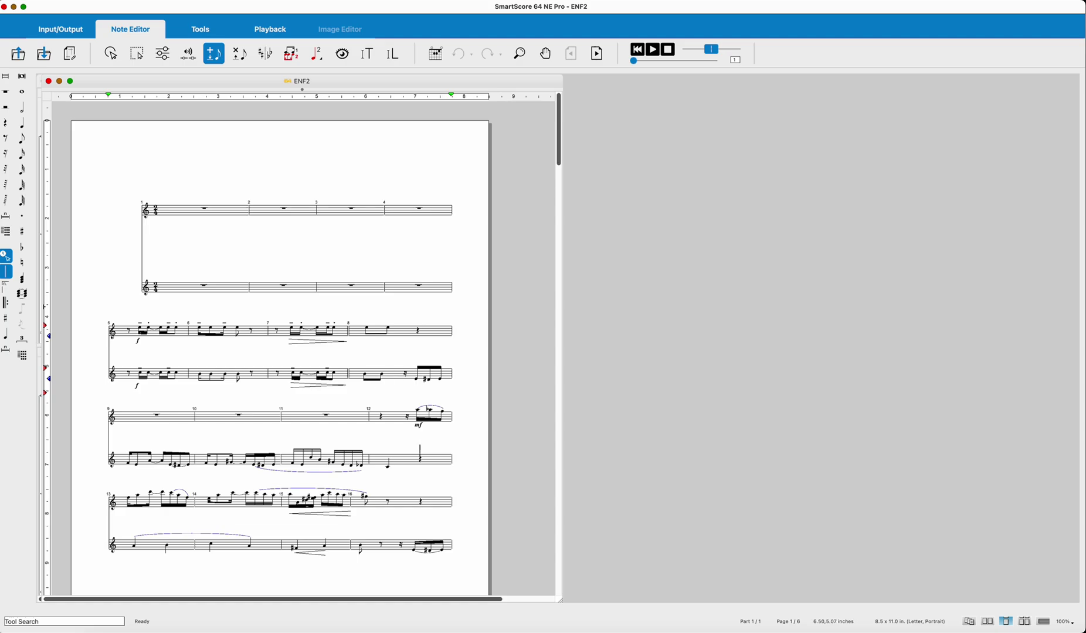
scroll(390, 424, down, 2)
scroll(389, 424, down, 9)
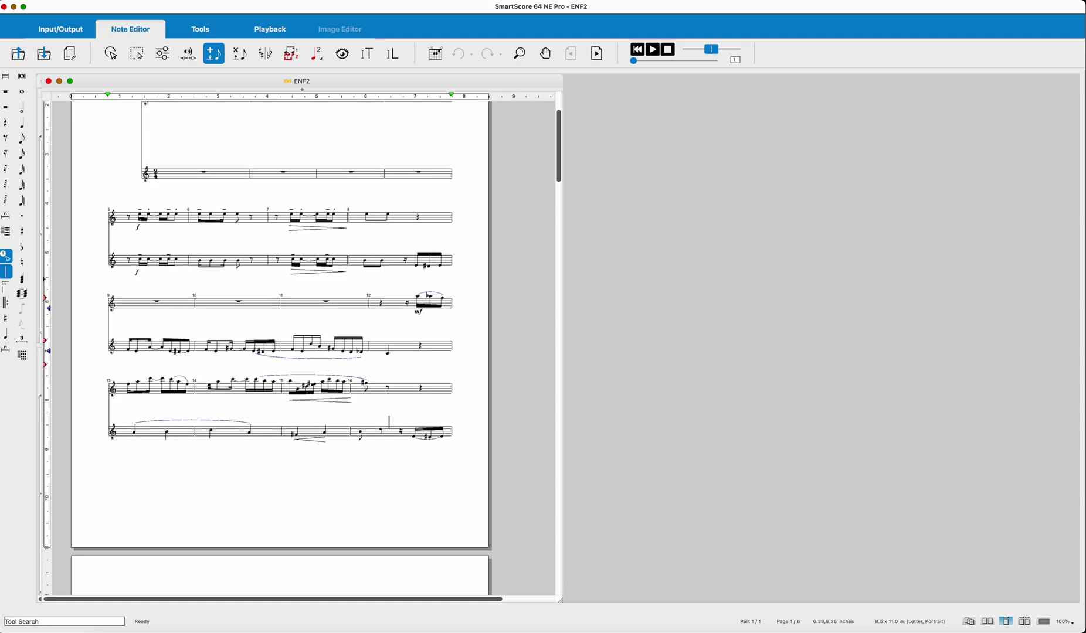
drag(562, 188, 572, 65)
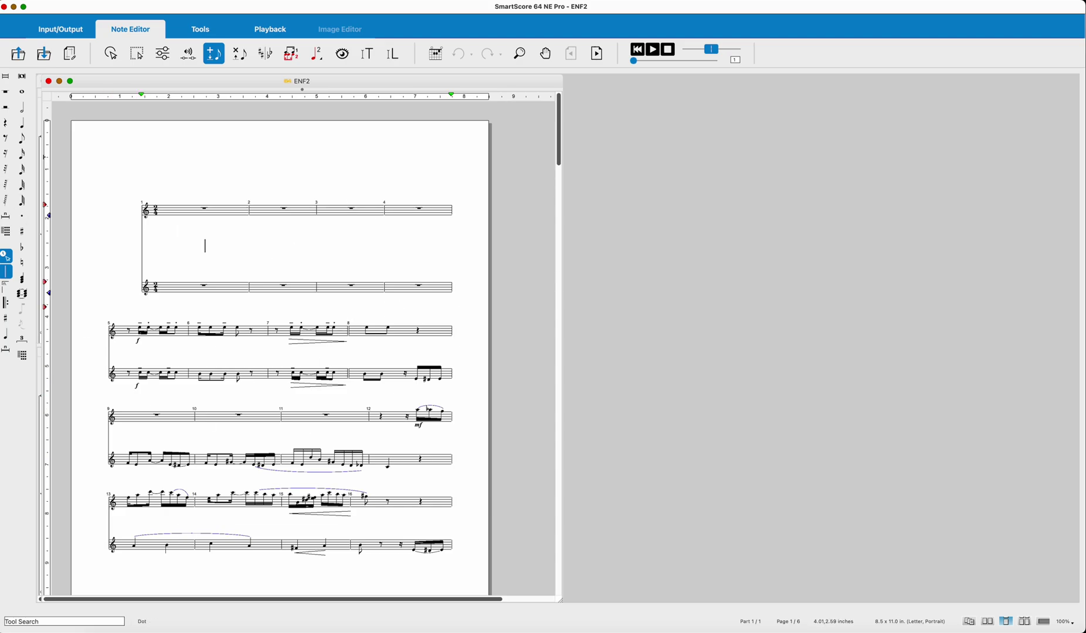
click(99, 3)
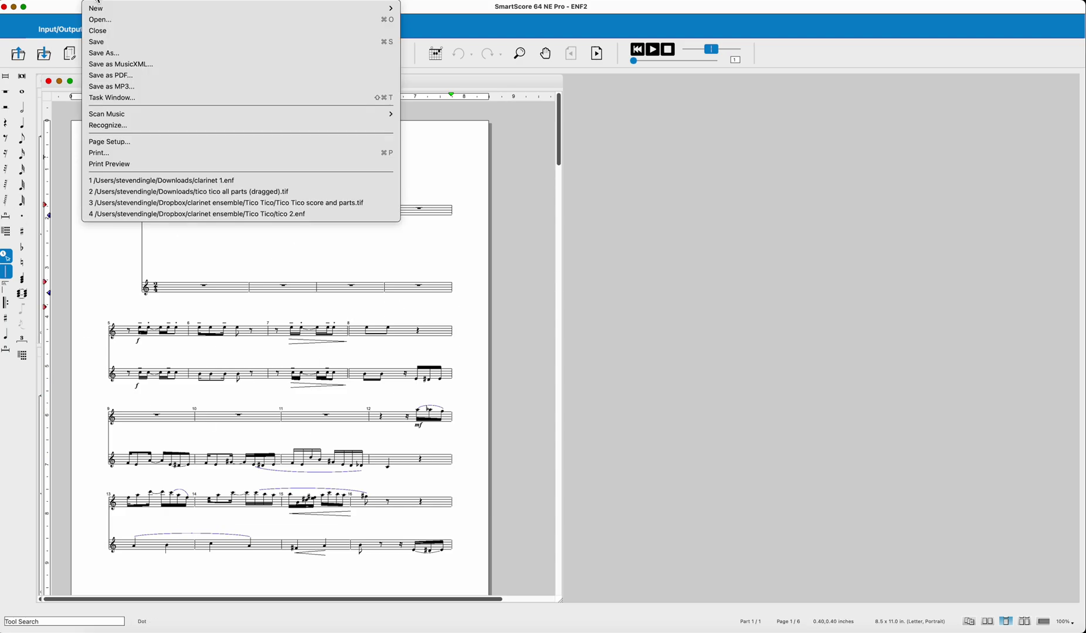
click(112, 65)
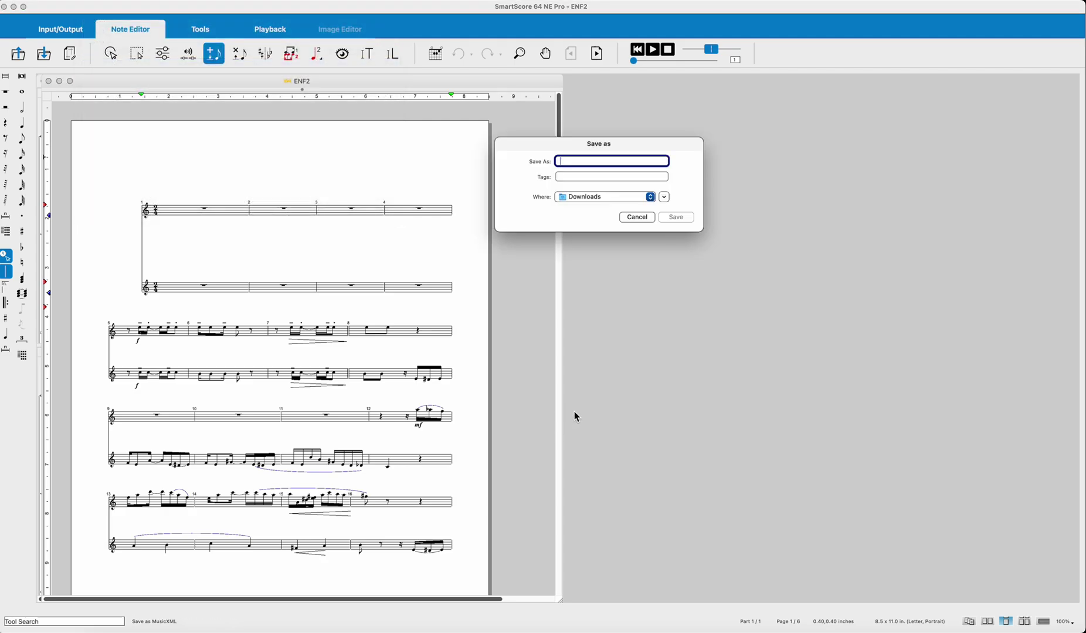
text(test)
click(684, 216)
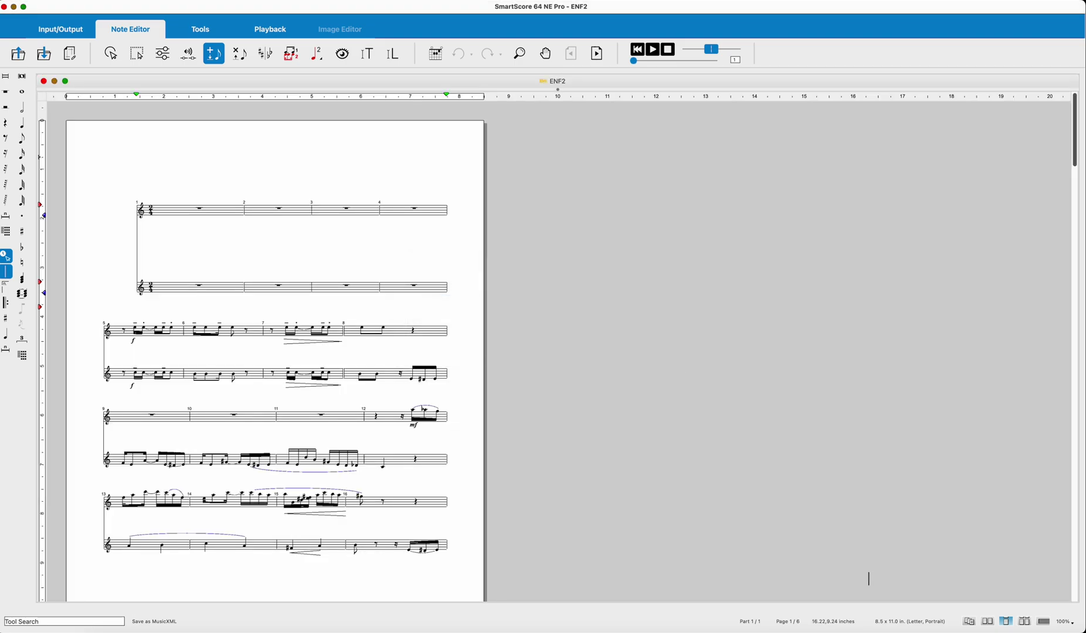
Open the exported test file in Dorico to check the imported score and quit Dorico without saving.
click(1062, 628)
click(1063, 623)
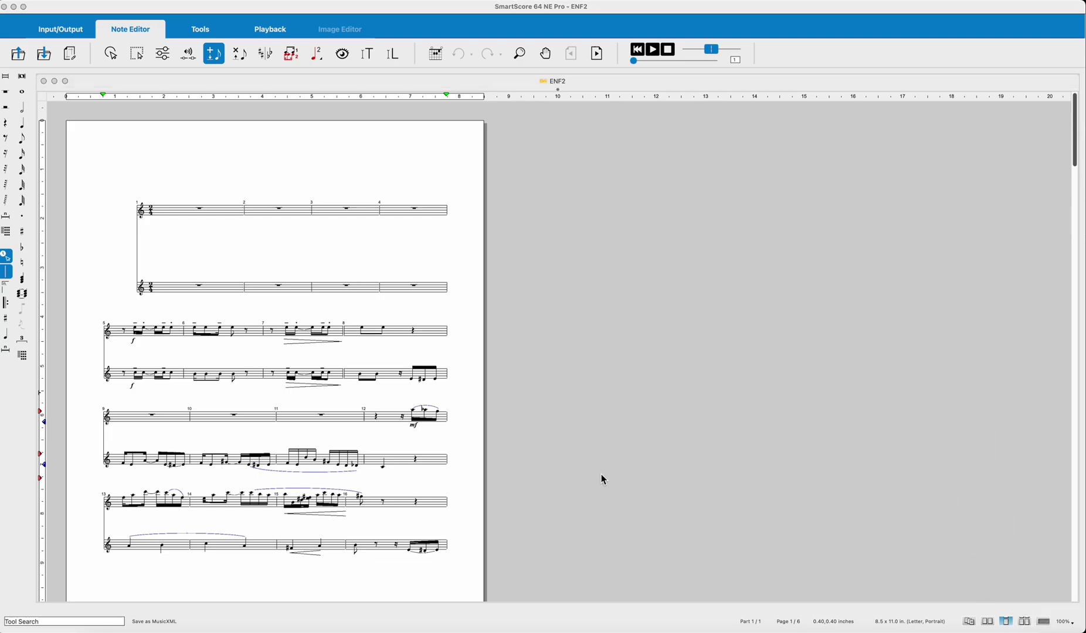
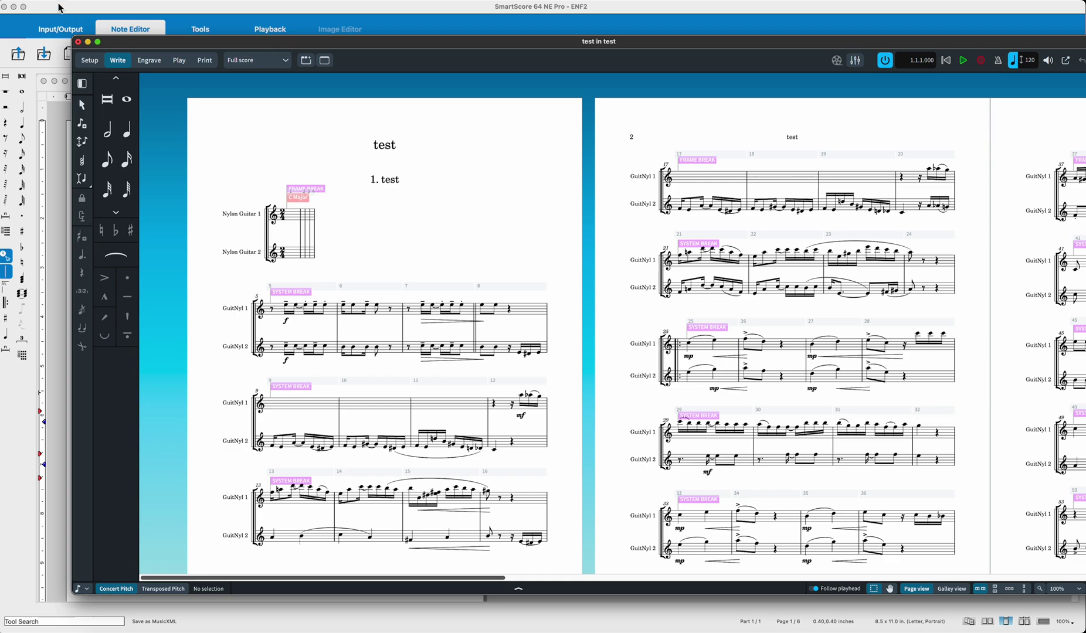
click(36, 1)
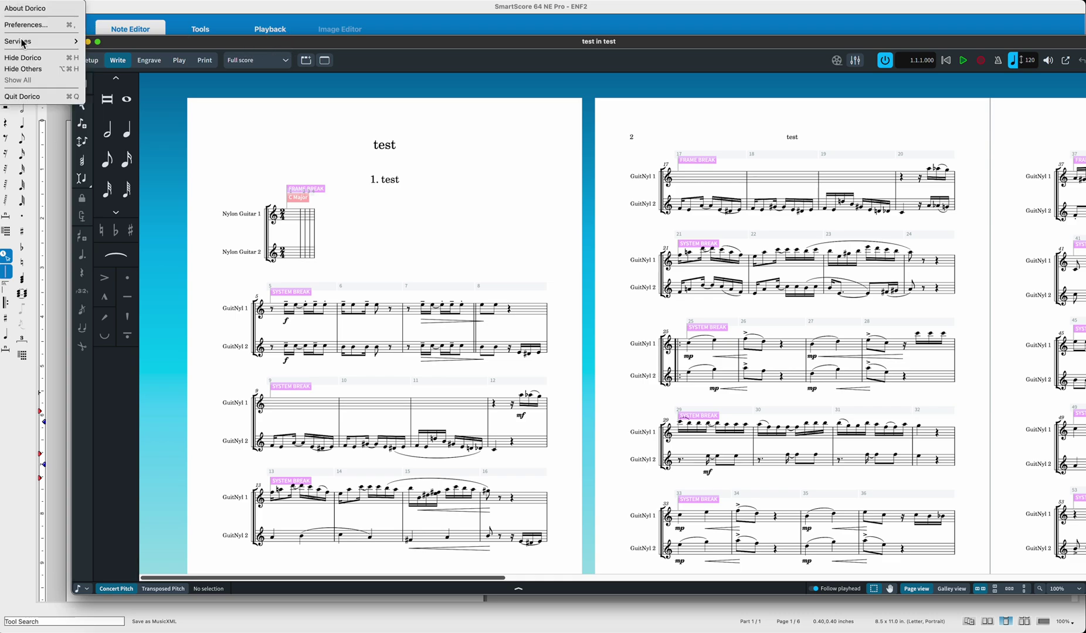
click(31, 98)
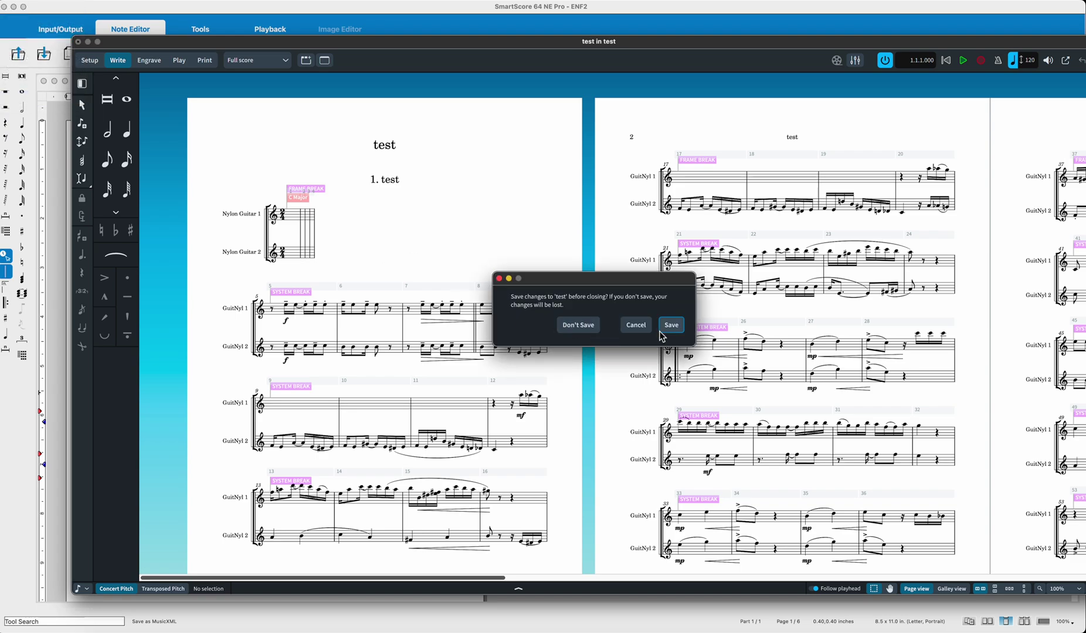
click(680, 328)
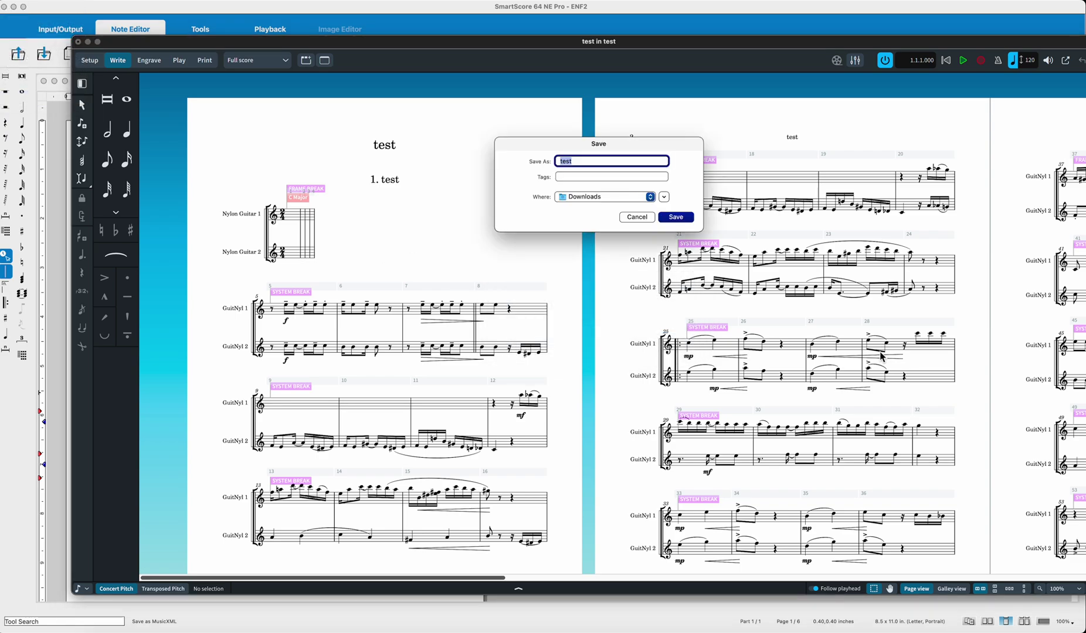
click(638, 217)
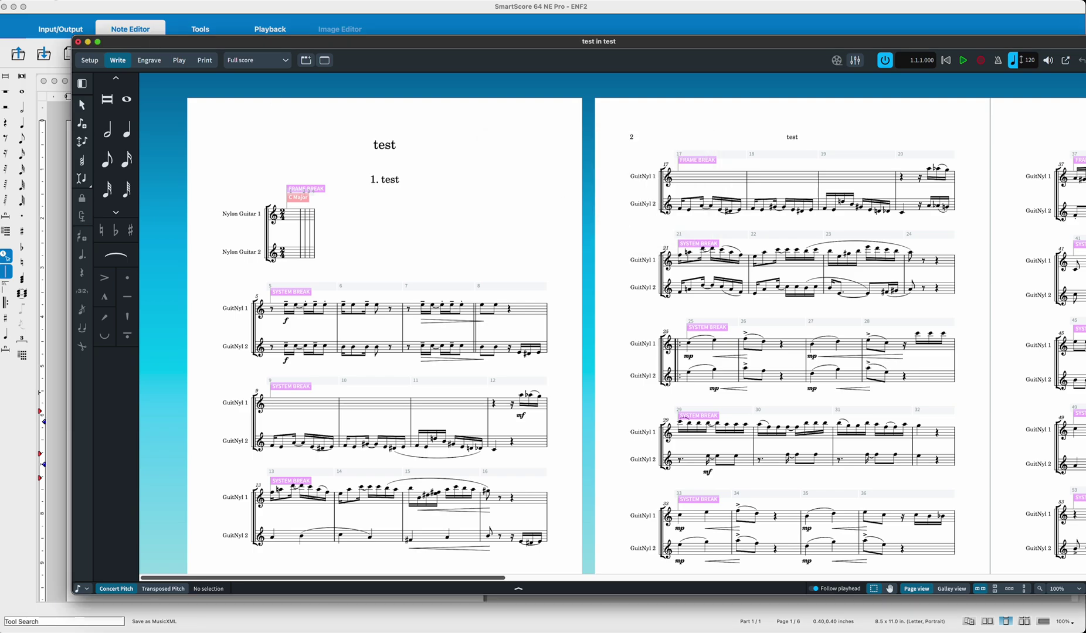
click(17, 3)
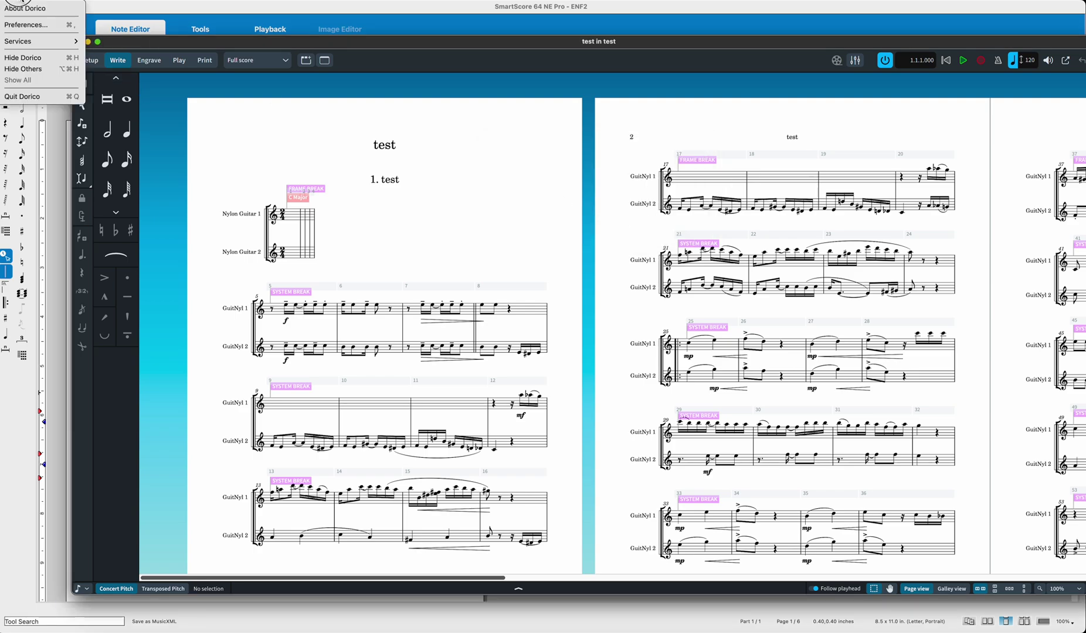
click(22, 96)
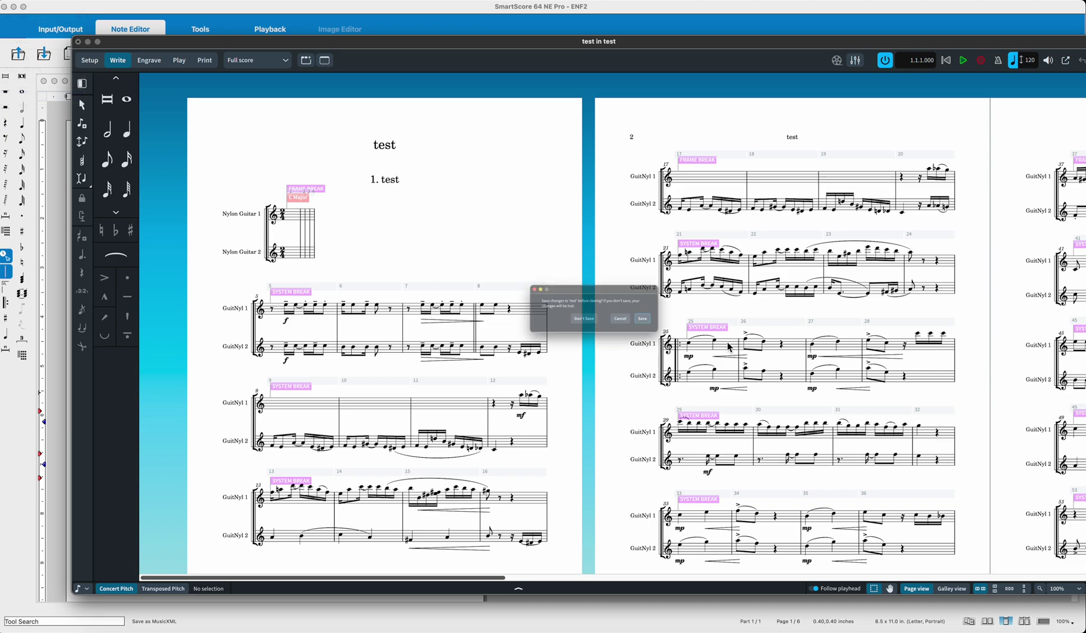
click(584, 320)
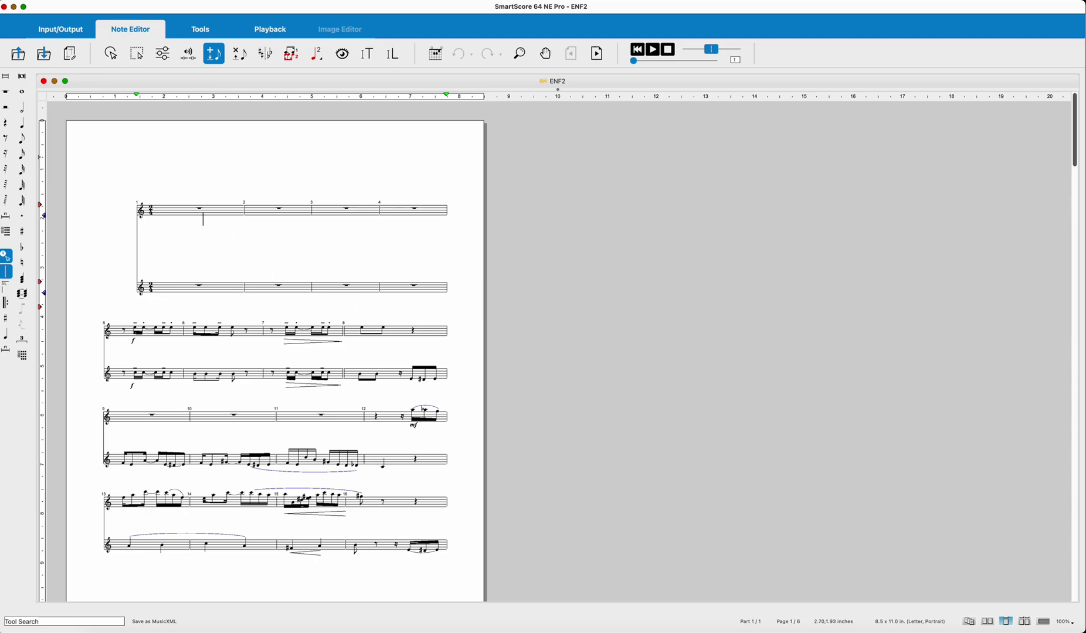
key(Escape)
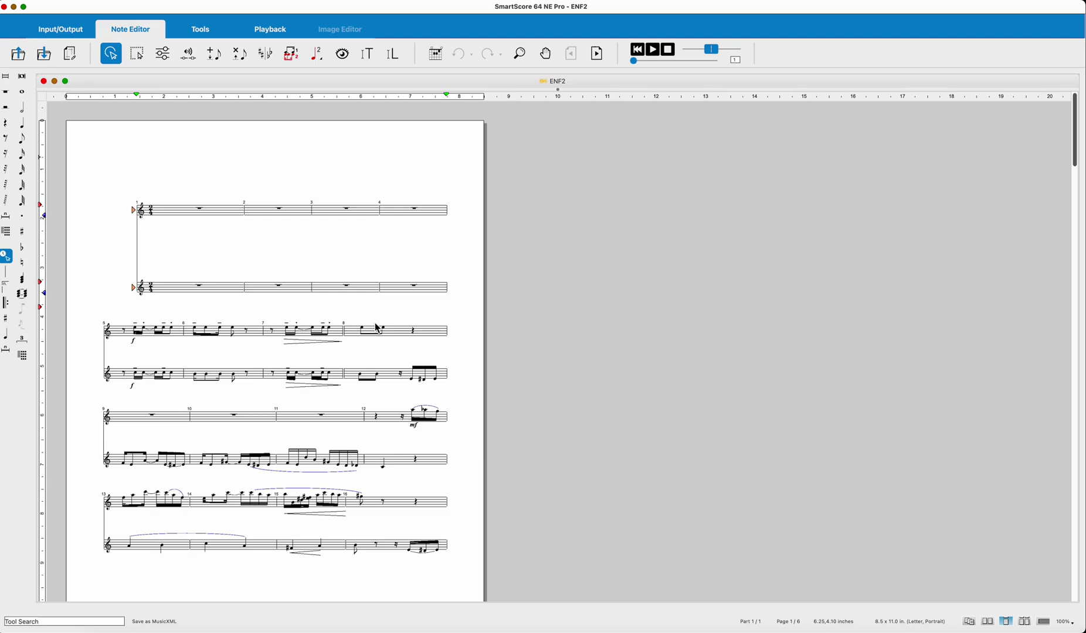
click(1064, 622)
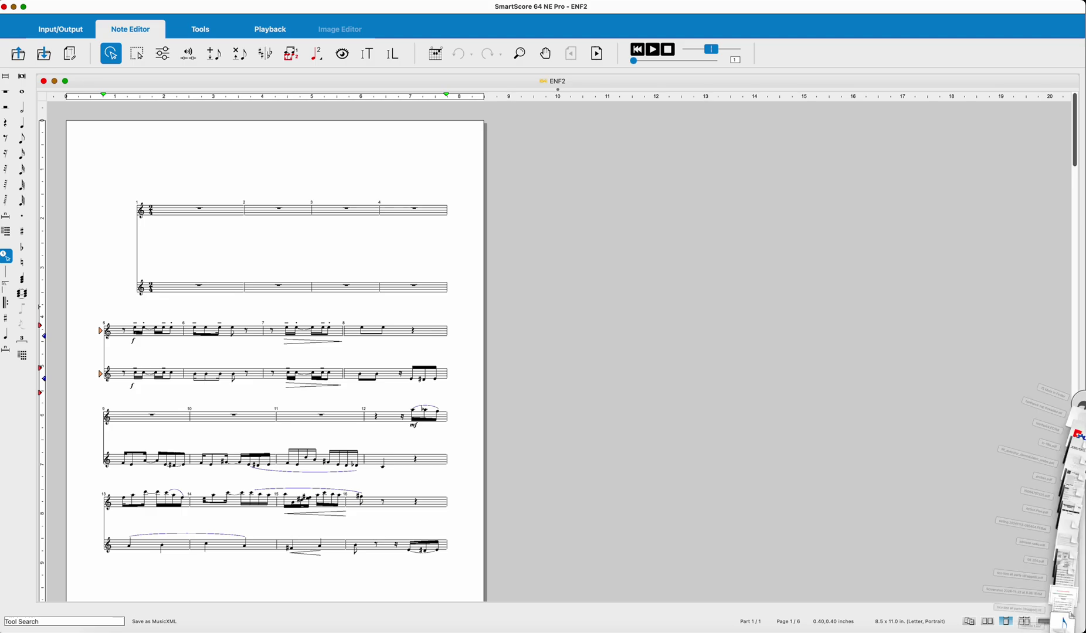
click(1064, 622)
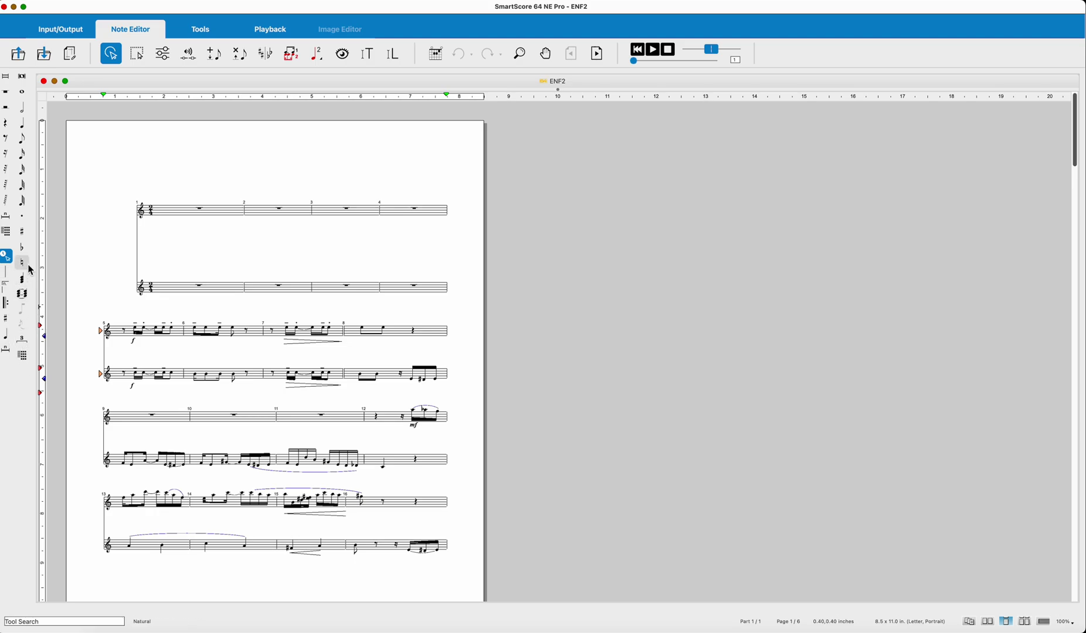
Replace the whole-measure rests with half rests in measures 1 to 4 of both staves and measures 9 to 11 of the upper staff.
click(22, 109)
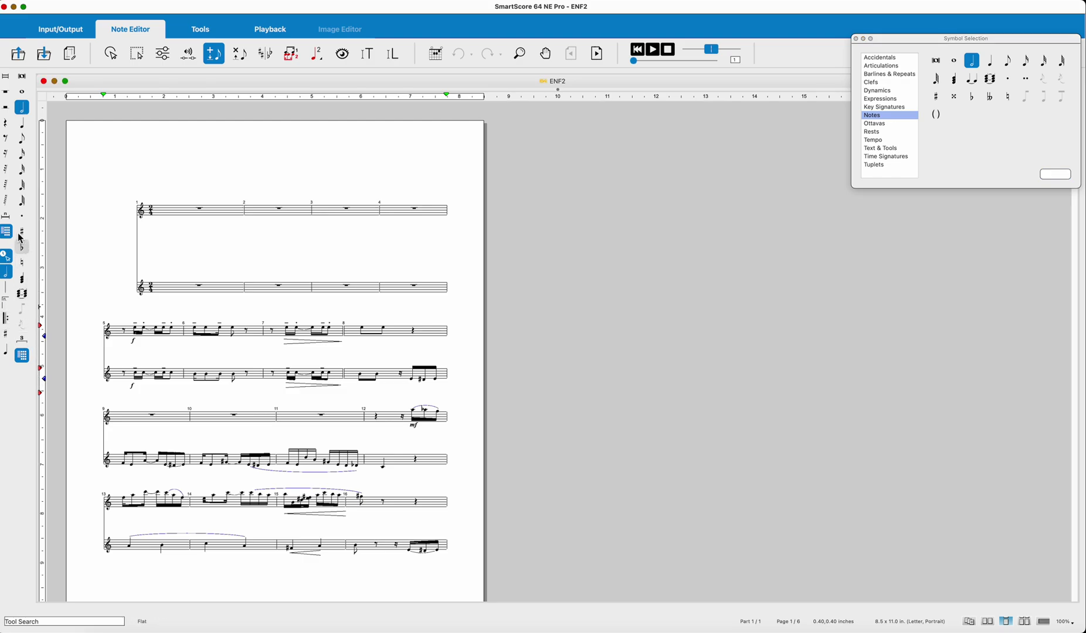
click(7, 109)
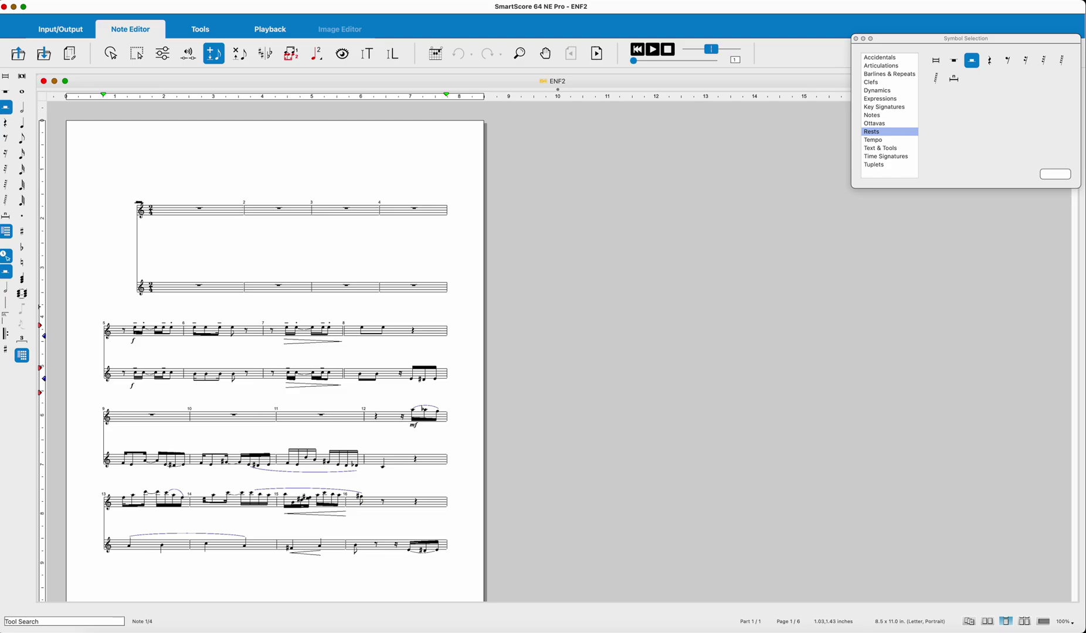
click(203, 210)
click(280, 209)
click(415, 209)
click(200, 286)
click(153, 415)
click(234, 415)
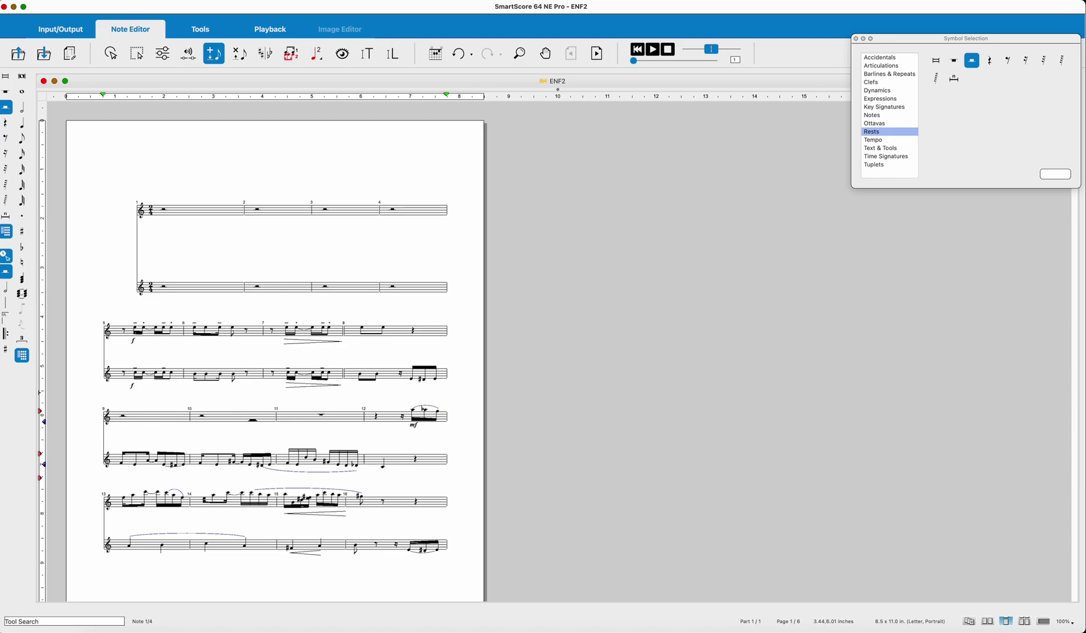
click(325, 415)
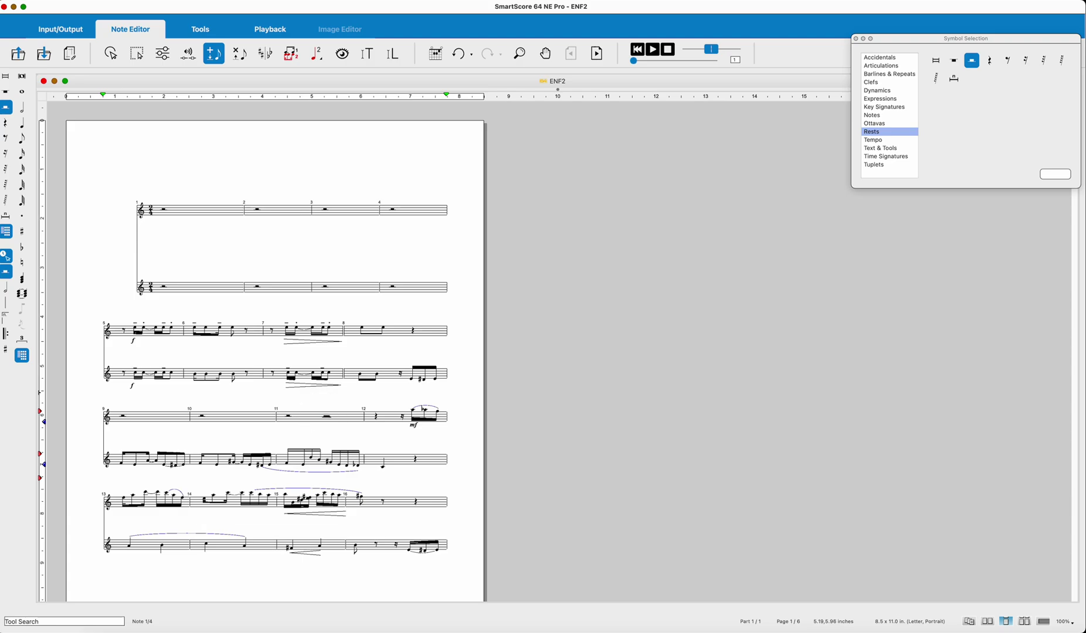
scroll(308, 490, down, 8)
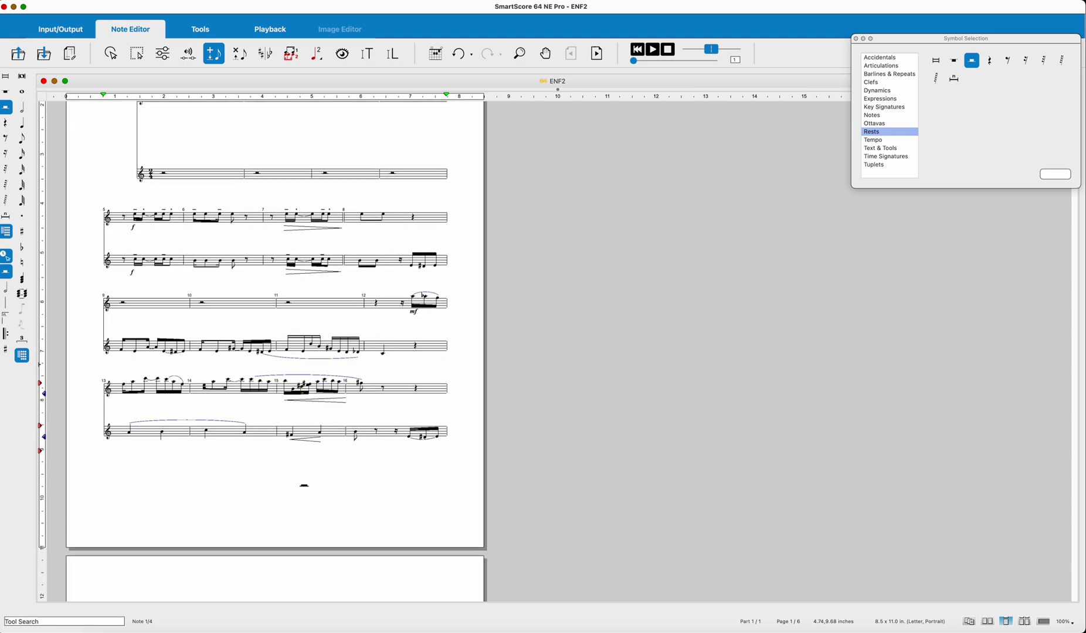
Replace the whole-measure rests with half rests in measures 17 to 19 of the upper staff.
scroll(303, 485, down, 3)
click(158, 425)
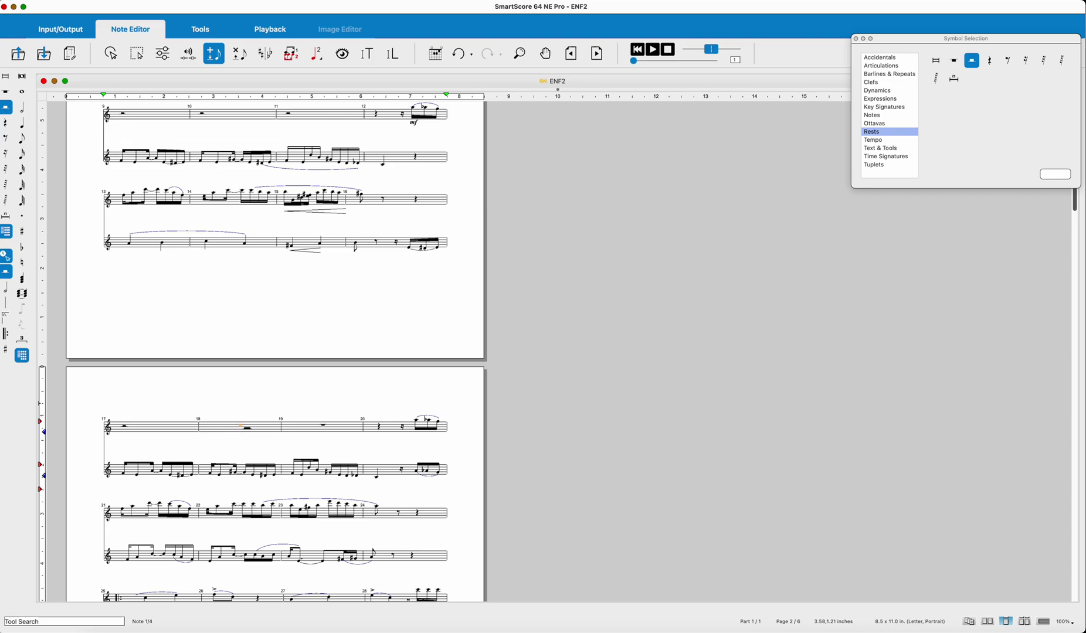
click(328, 427)
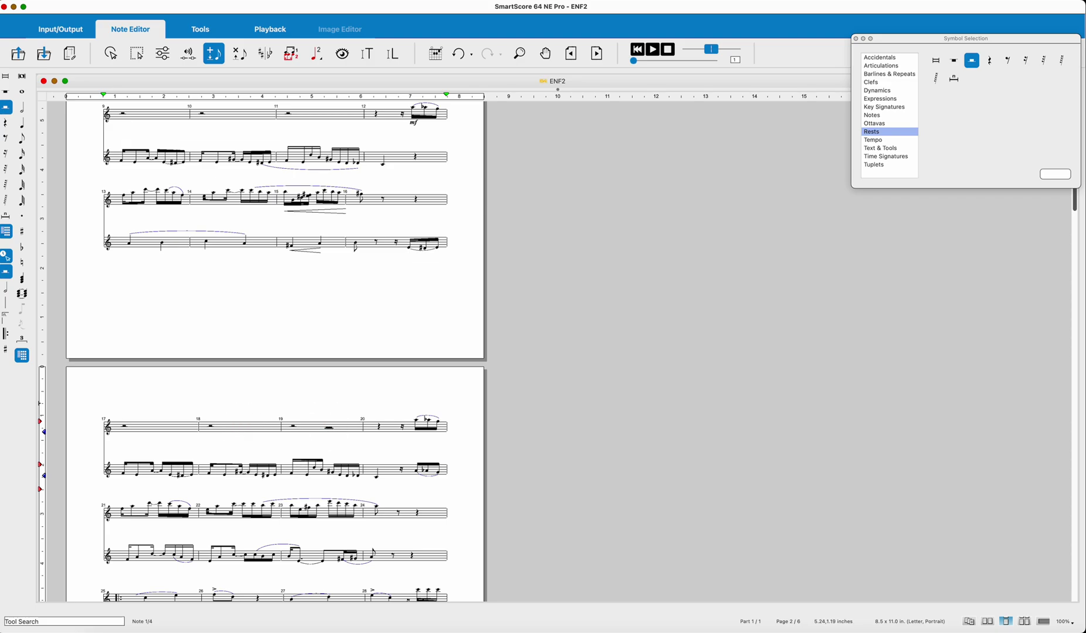
Replace the whole-measure rests with half rests in measures 62, 67 and 68 of the upper staff and measure 67 of the lower staff.
scroll(328, 427, down, 6)
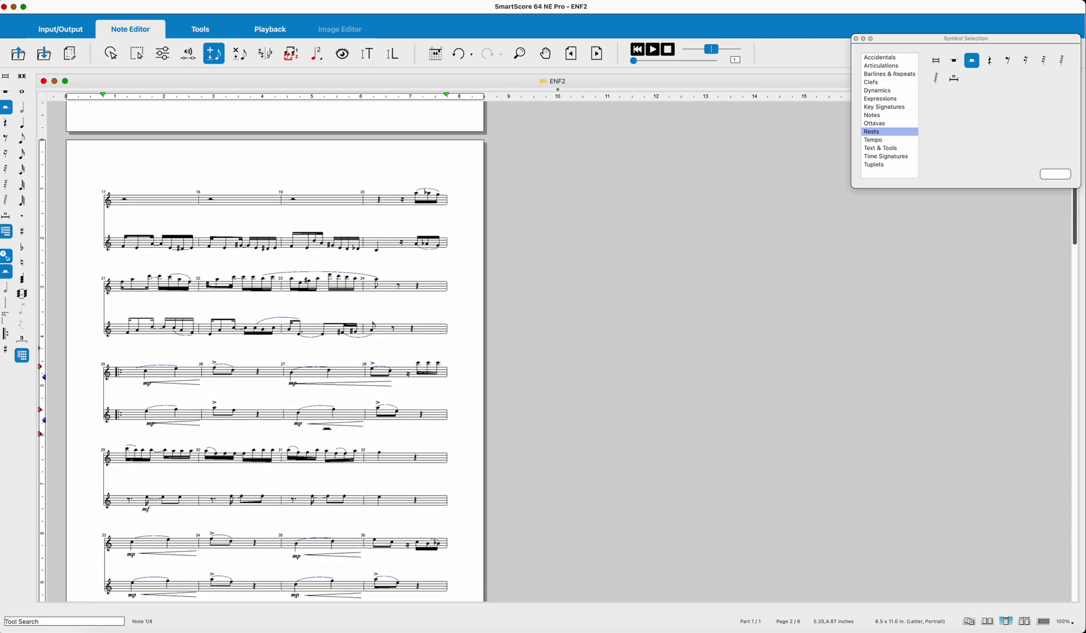
scroll(327, 429, down, 6)
scroll(326, 429, down, 6)
scroll(326, 429, down, 7)
scroll(325, 429, down, 5)
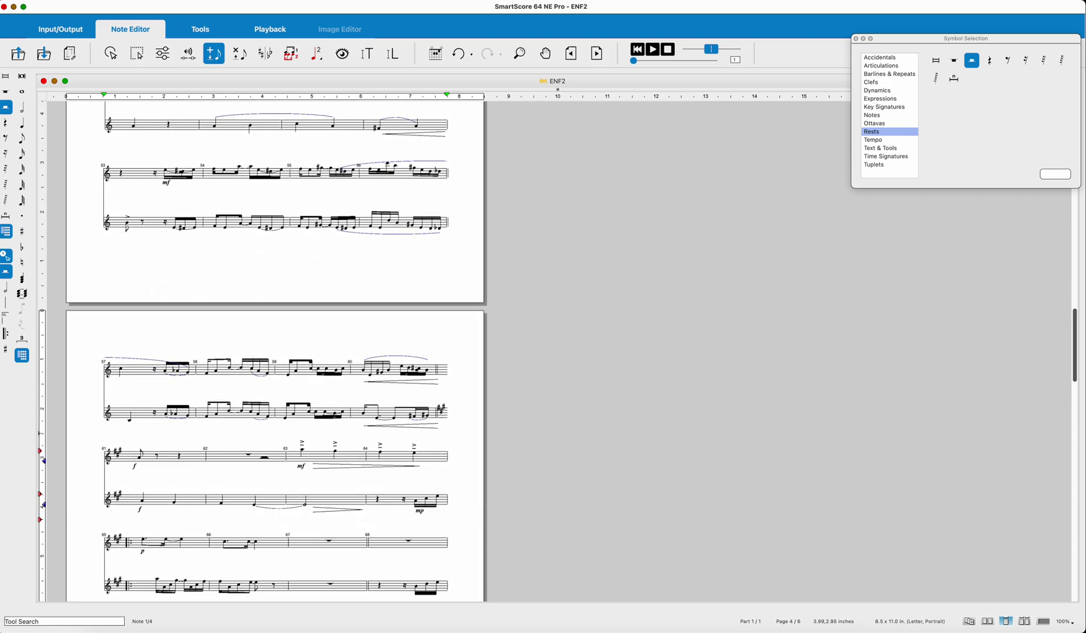
click(250, 455)
scroll(331, 484, down, 2)
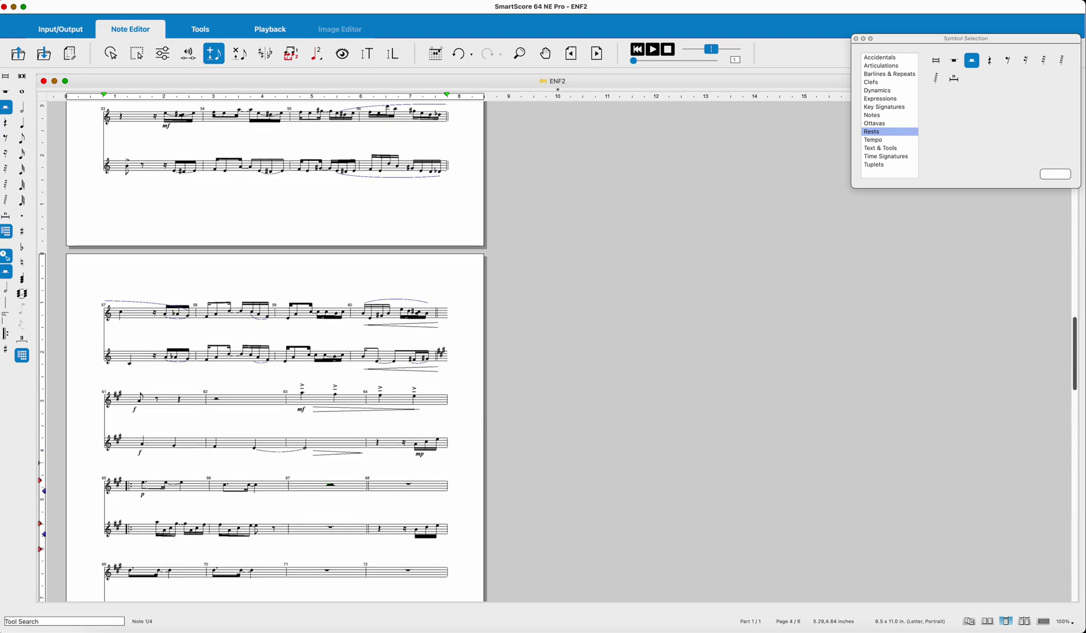
click(332, 485)
click(413, 486)
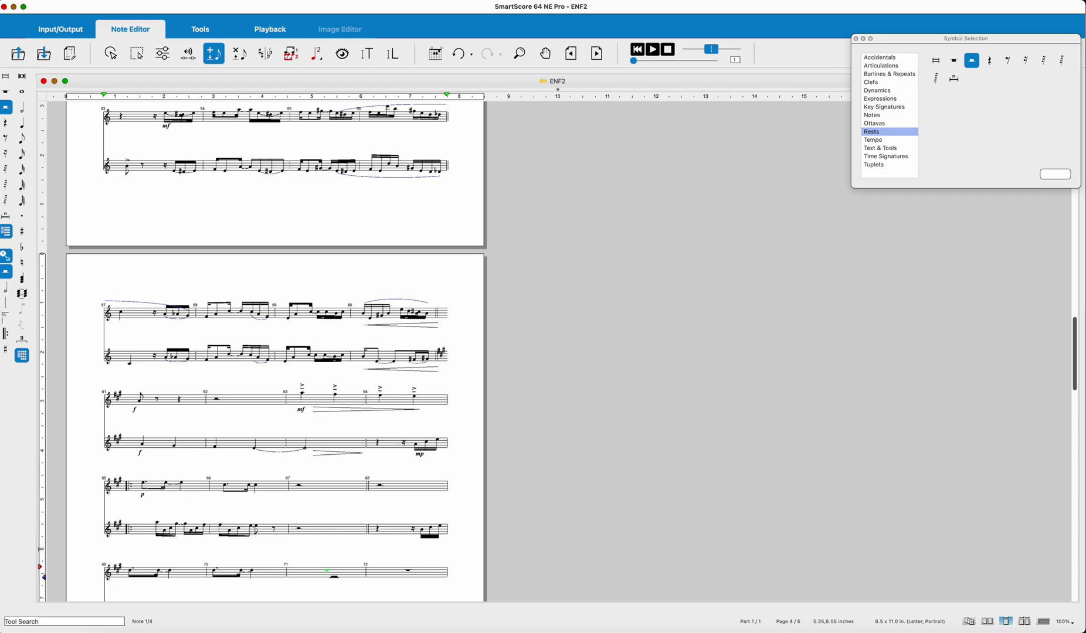
Replace the whole-measure rests with half rests in measures 71 and 72 of the upper staff and measure 71 of the lower staff.
click(329, 572)
click(413, 571)
scroll(373, 515, down, 5)
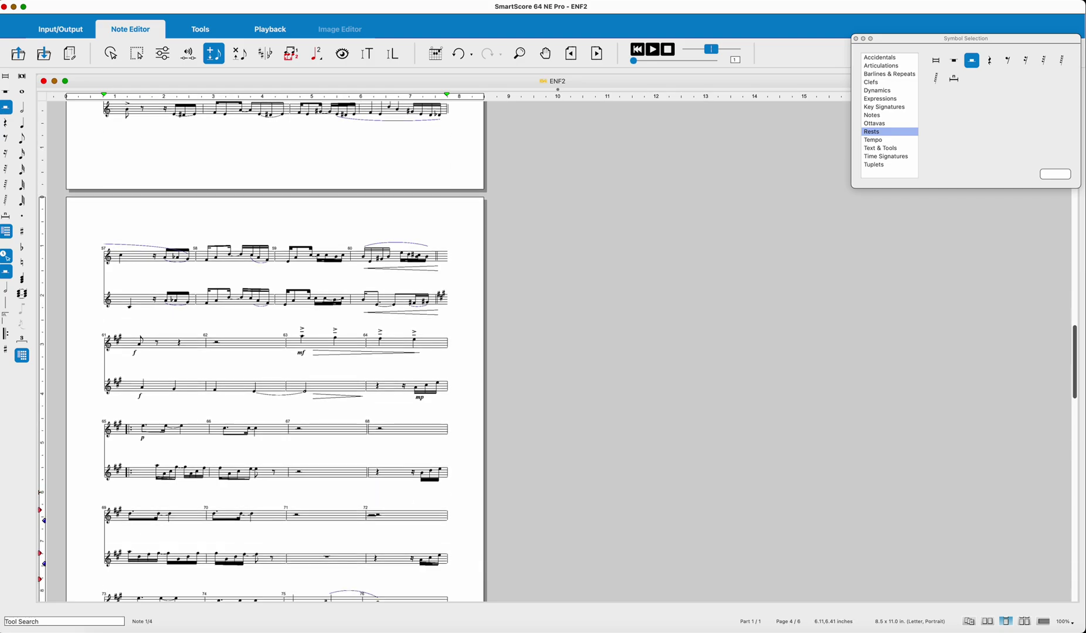
click(330, 502)
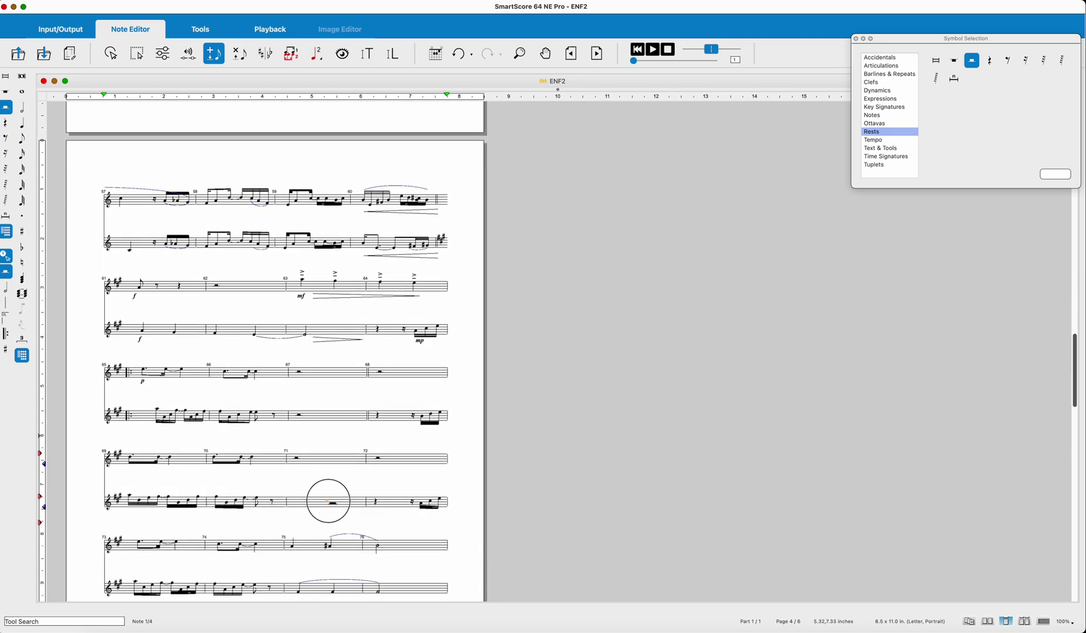
Replace the whole-measure rests with half rests in the upper staff's measures 79, 83 and 84 and its first-ending measure.
scroll(337, 496, down, 5)
scroll(337, 496, down, 7)
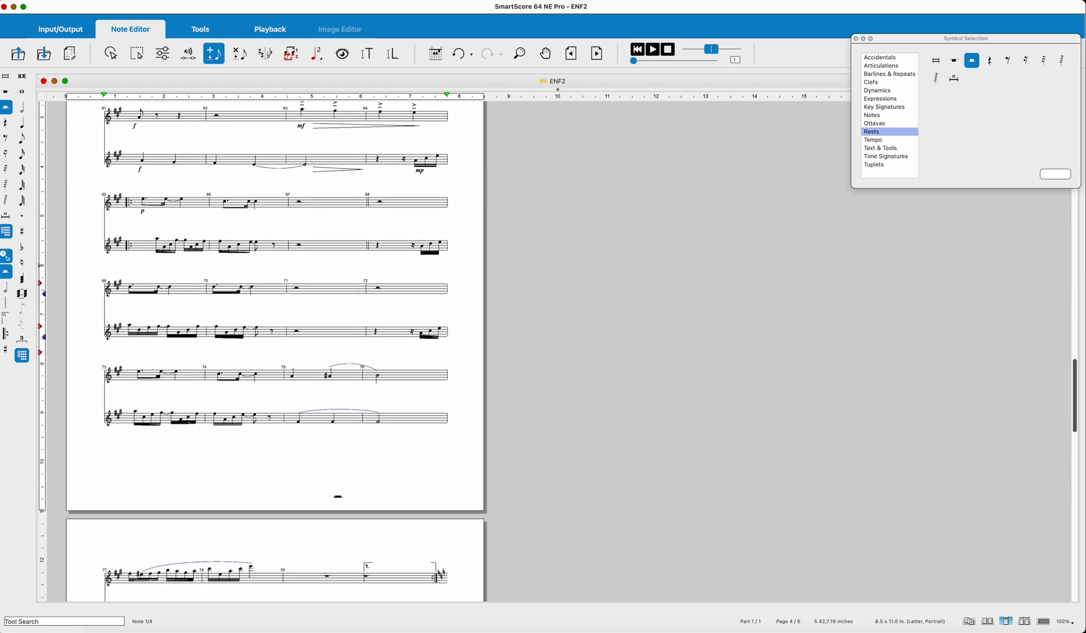
click(328, 464)
click(367, 464)
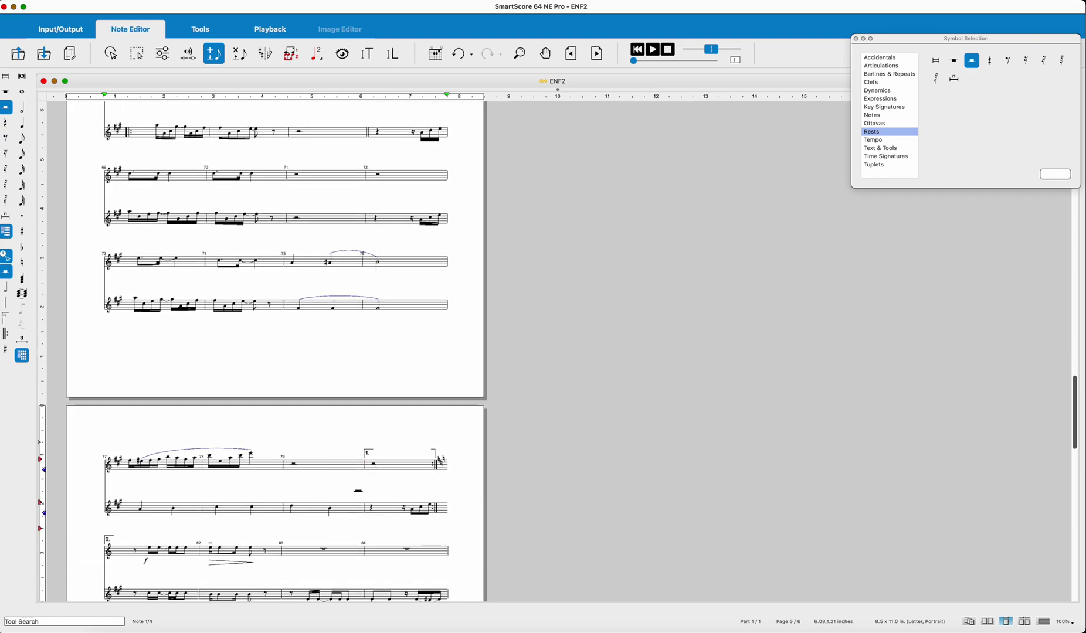
click(324, 550)
click(407, 550)
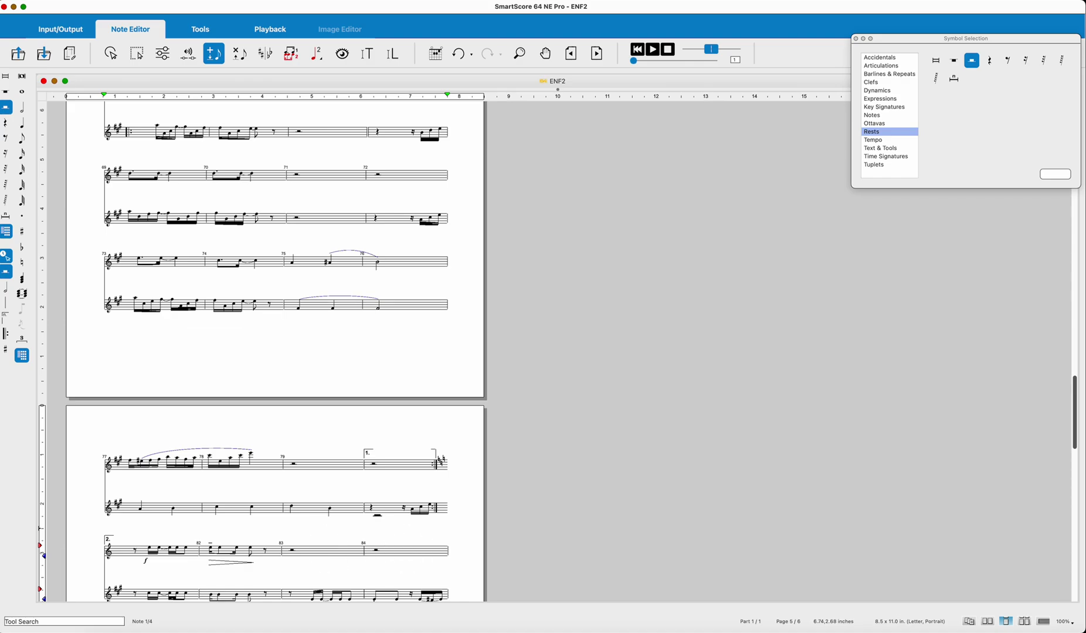
Replace the whole-measure rests with half rests in measures 85 to 87 and 93 to 95 of the upper staff.
scroll(273, 530, down, 3)
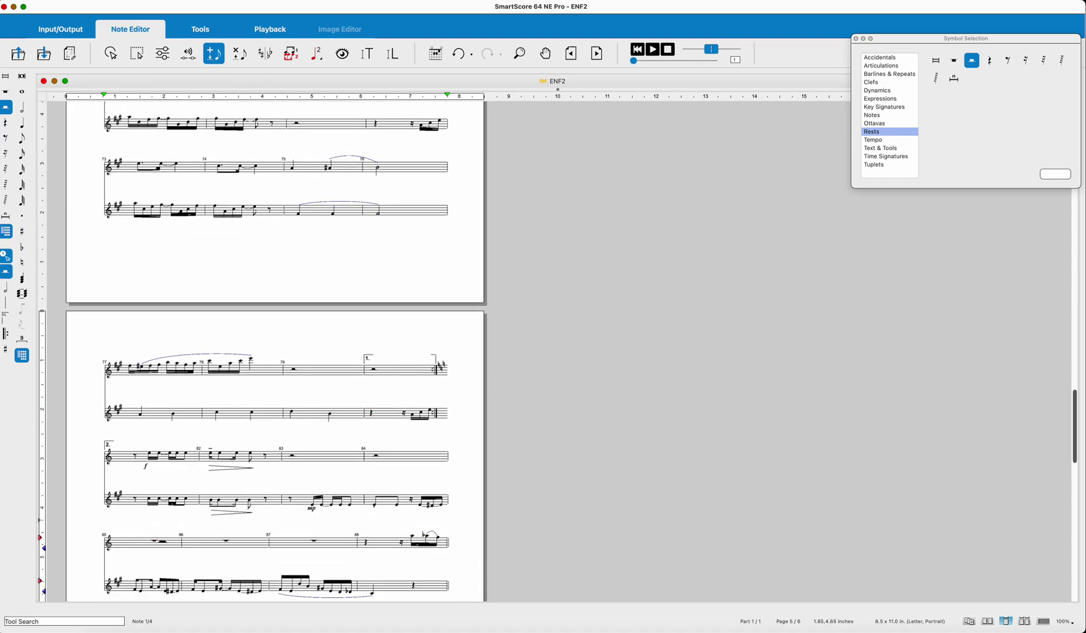
click(157, 542)
click(231, 542)
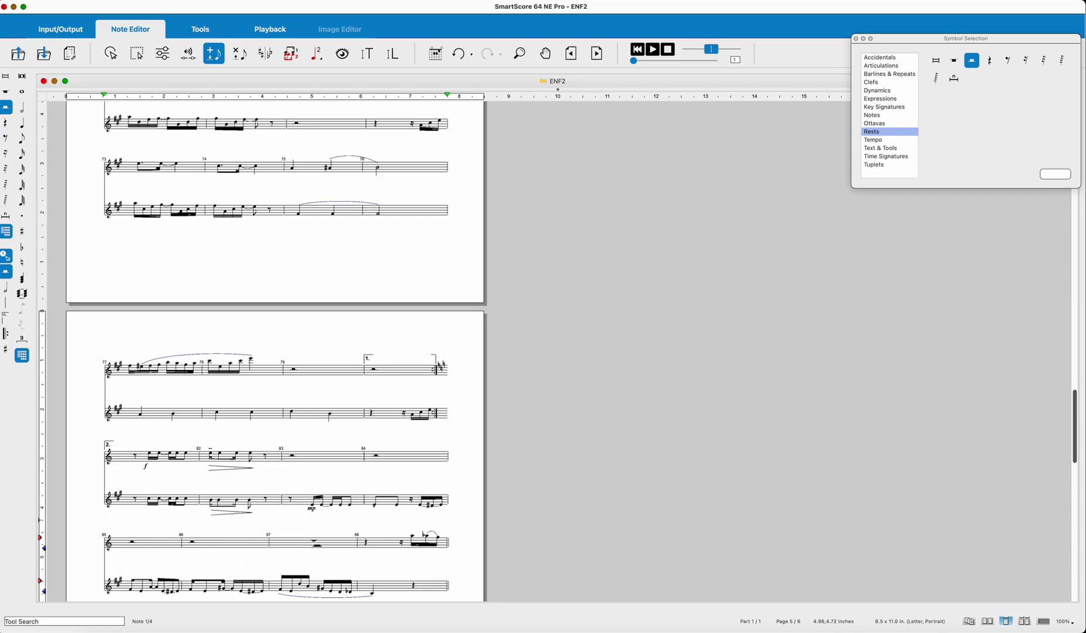
click(333, 540)
scroll(393, 524, down, 4)
click(415, 515)
scroll(247, 520, down, 3)
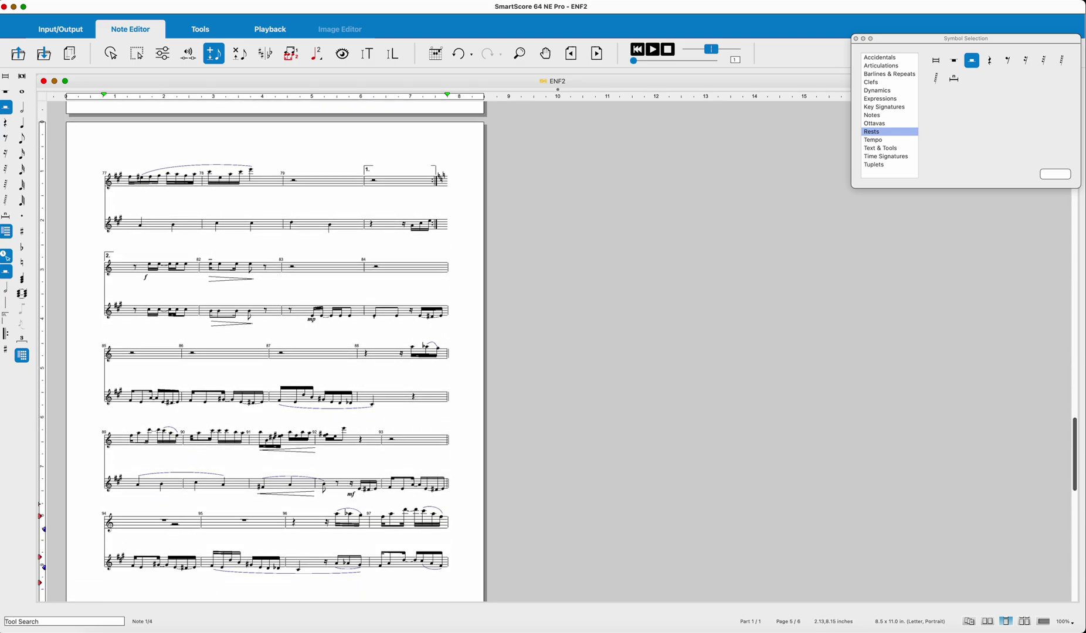
click(137, 521)
click(254, 523)
Replace the missed whole-measure rests on page 3 with half rests in upper-staff measures 50 to 52 and the lower staff's first-ending measure.
scroll(319, 493, down, 4)
scroll(319, 491, down, 5)
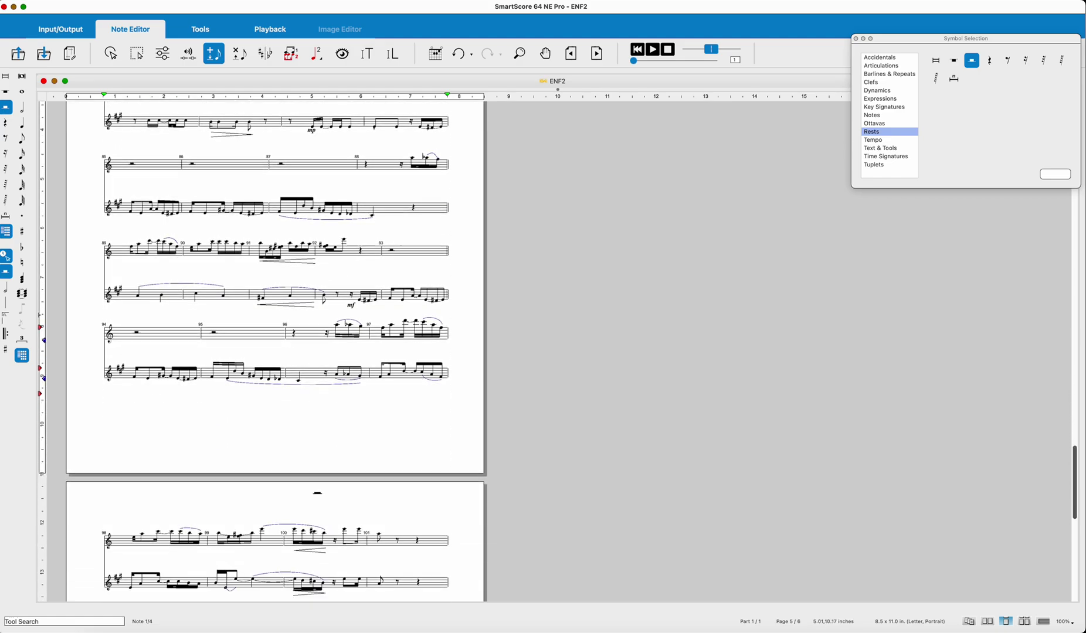
scroll(315, 523, up, 7)
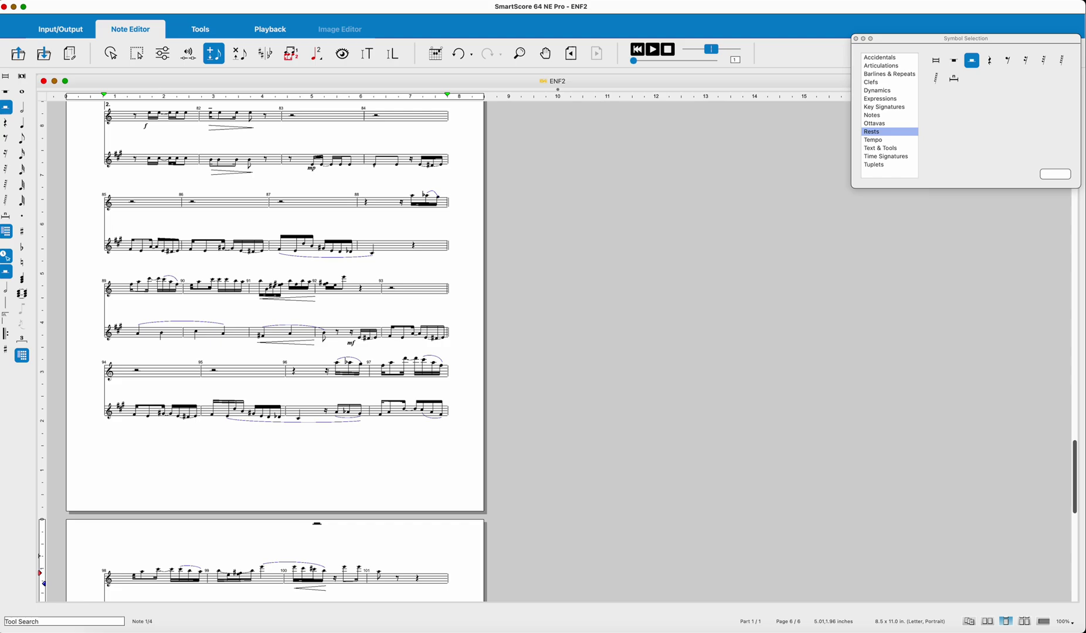
scroll(317, 523, up, 6)
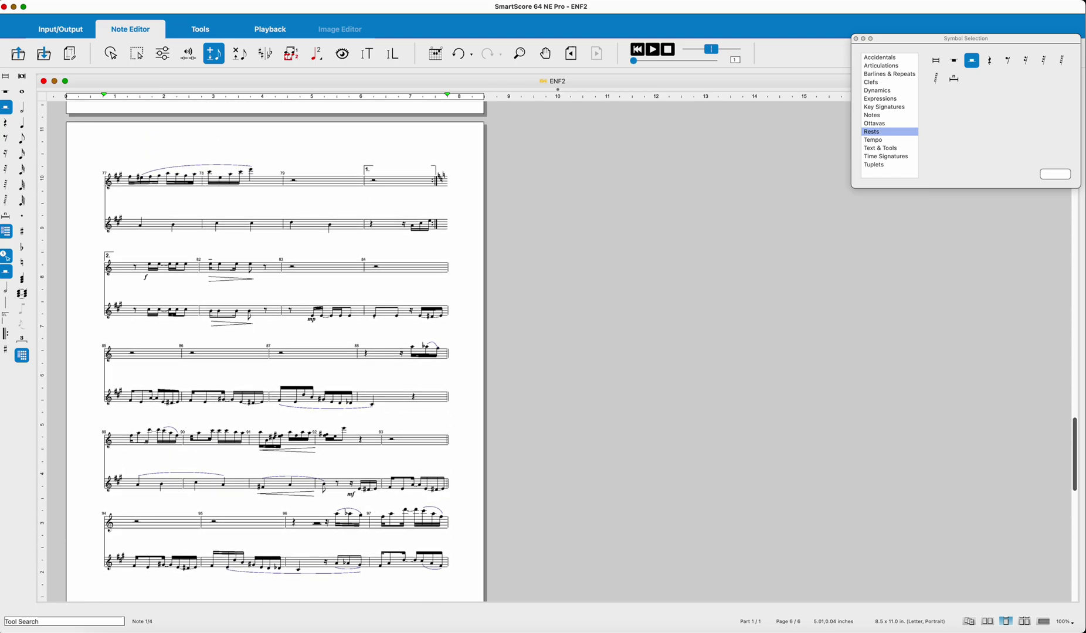
scroll(276, 352, up, 8)
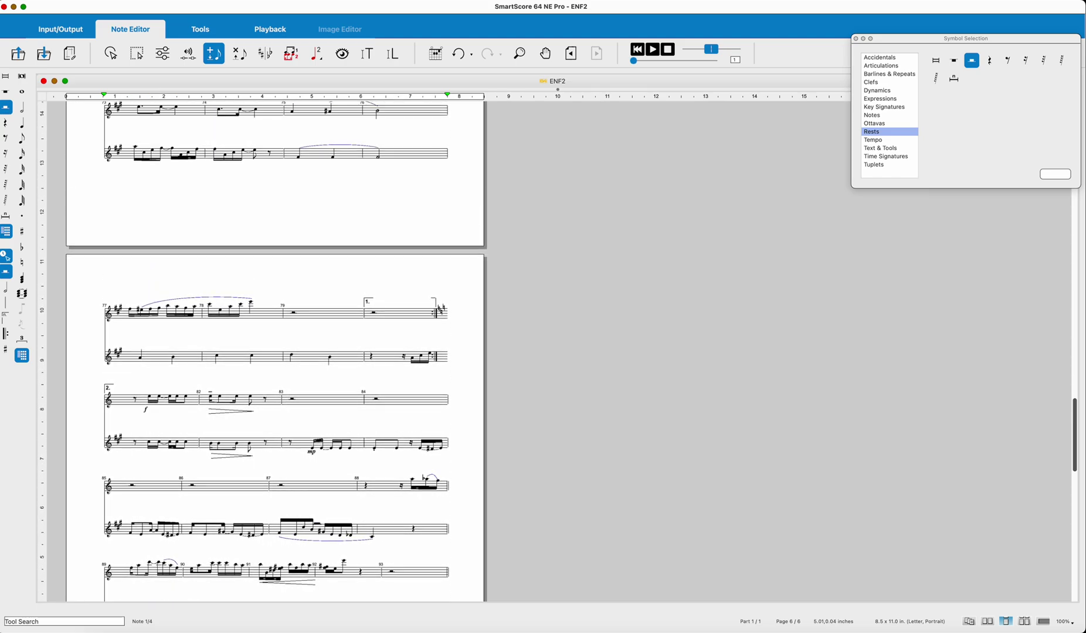
scroll(317, 523, up, 8)
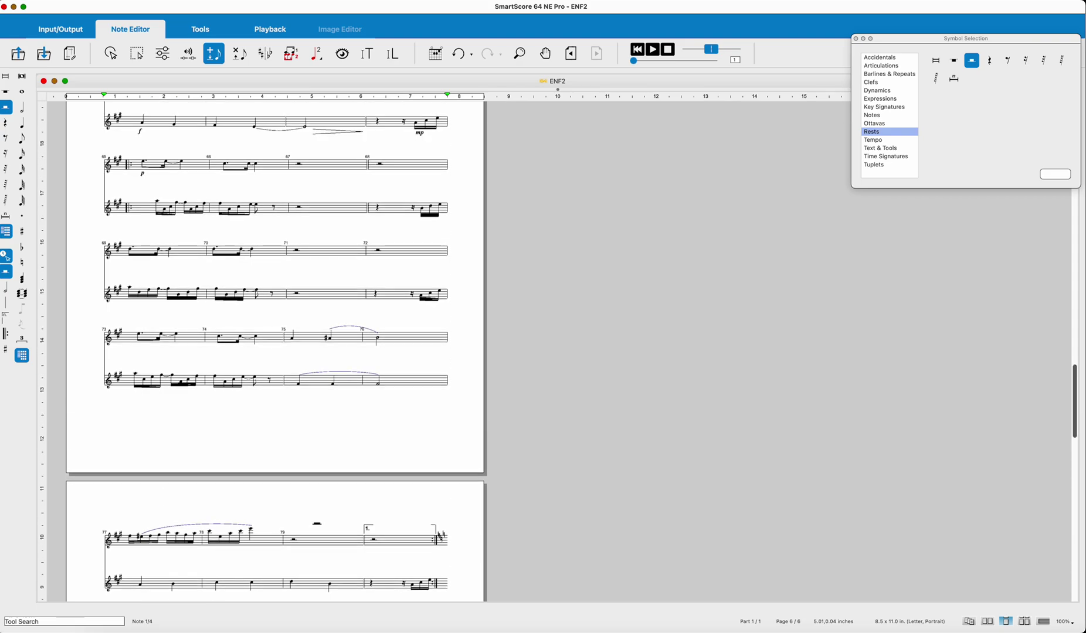
scroll(317, 523, up, 1)
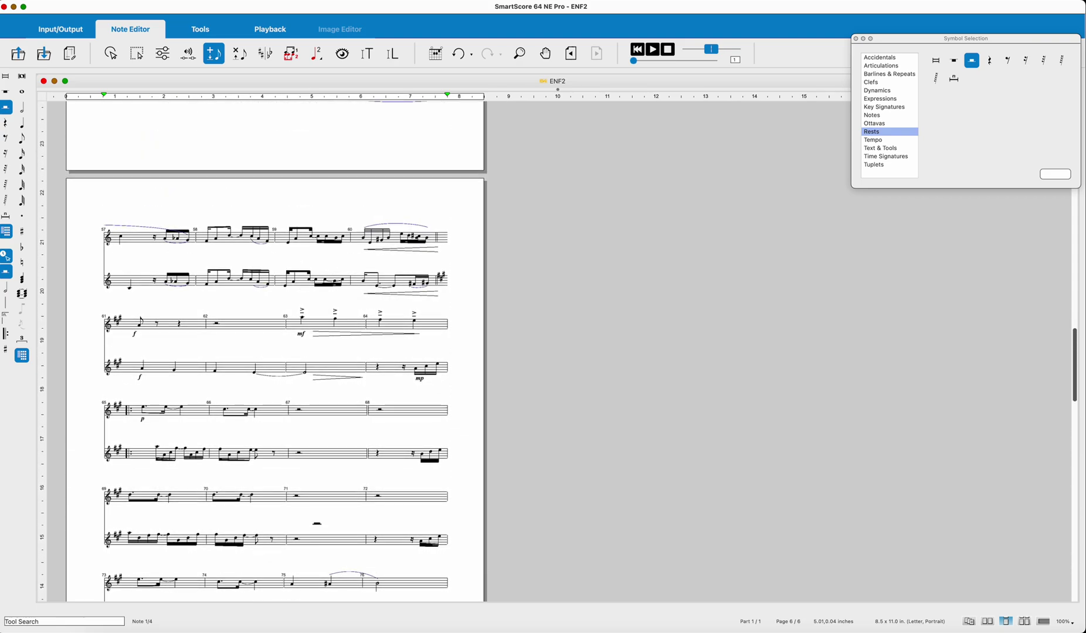
scroll(316, 523, up, 12)
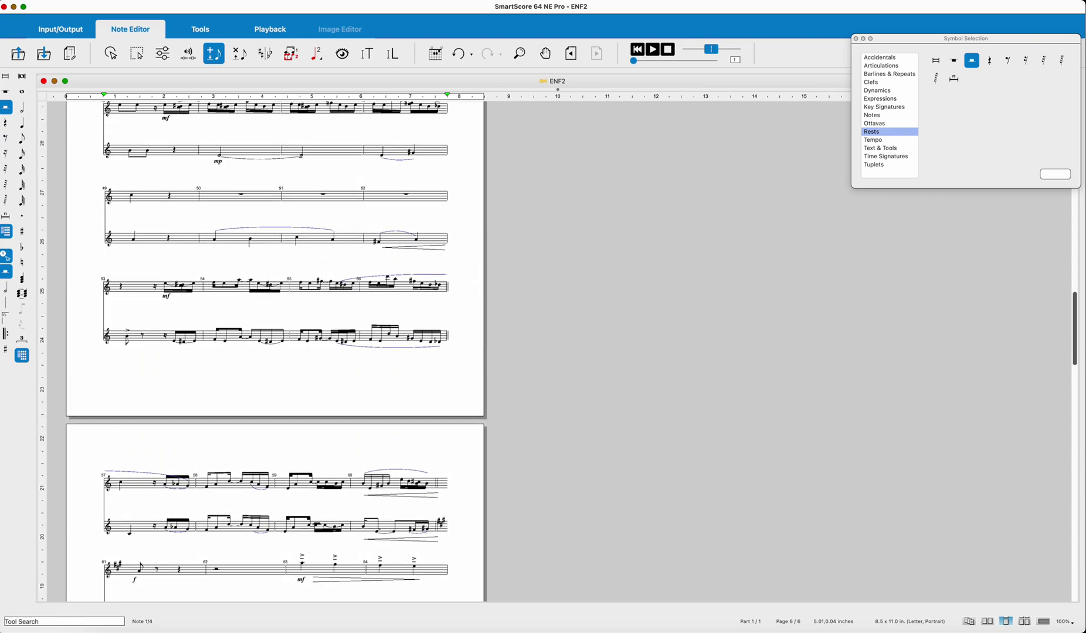
scroll(317, 523, up, 1)
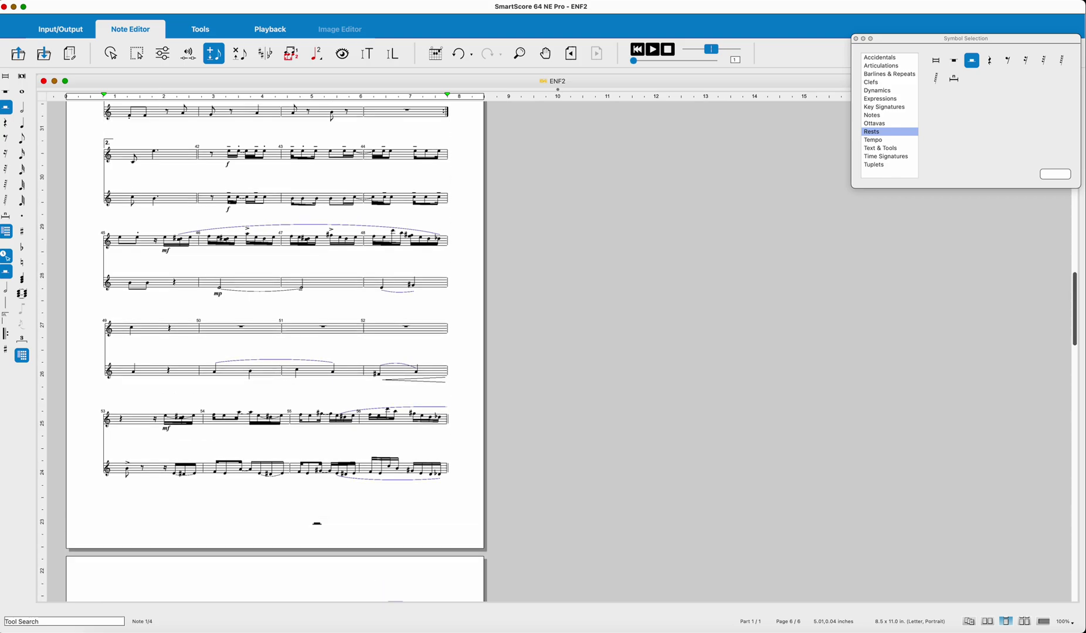
scroll(317, 521, up, 1)
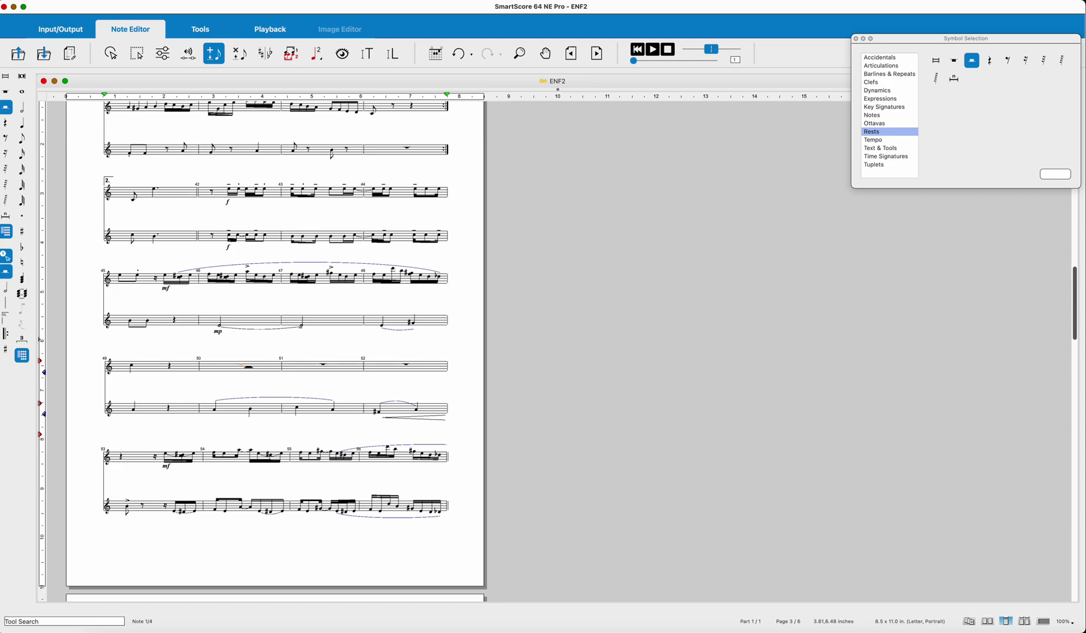
click(246, 369)
click(324, 367)
click(410, 367)
scroll(408, 275, up, 2)
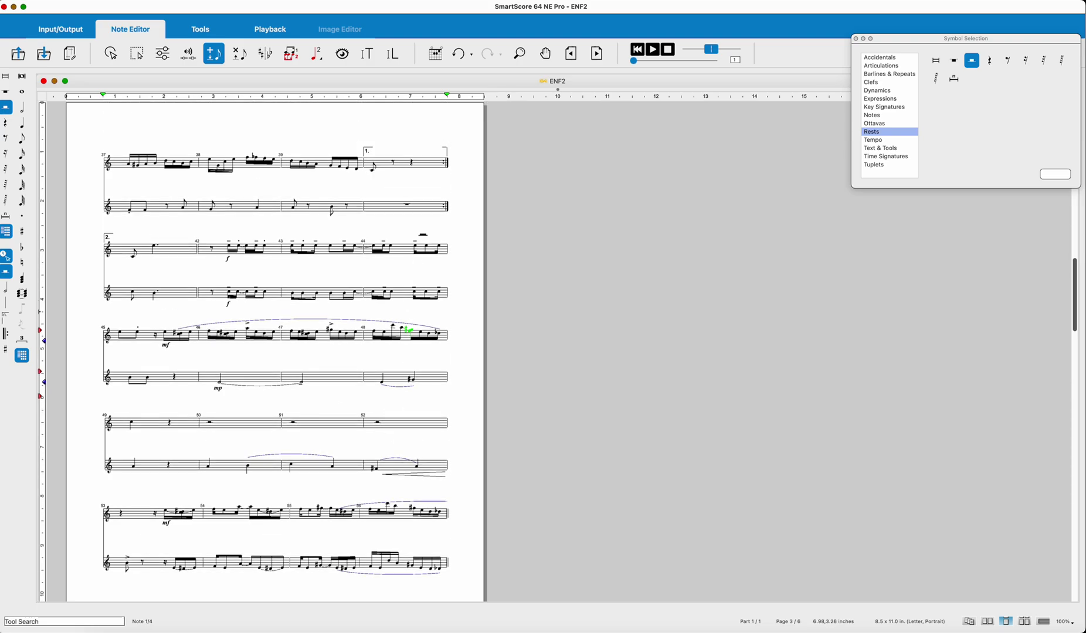
click(412, 206)
Review the score from page 4 back to page 1 for any remaining whole-measure rests.
scroll(339, 436, down, 8)
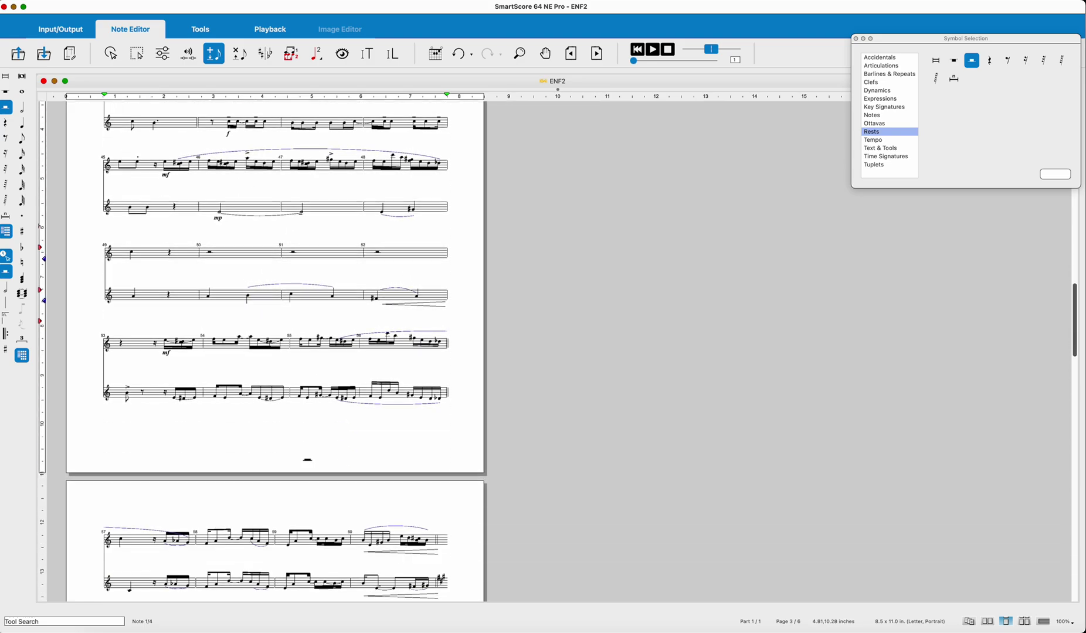
scroll(308, 461, down, 3)
scroll(309, 462, down, 2)
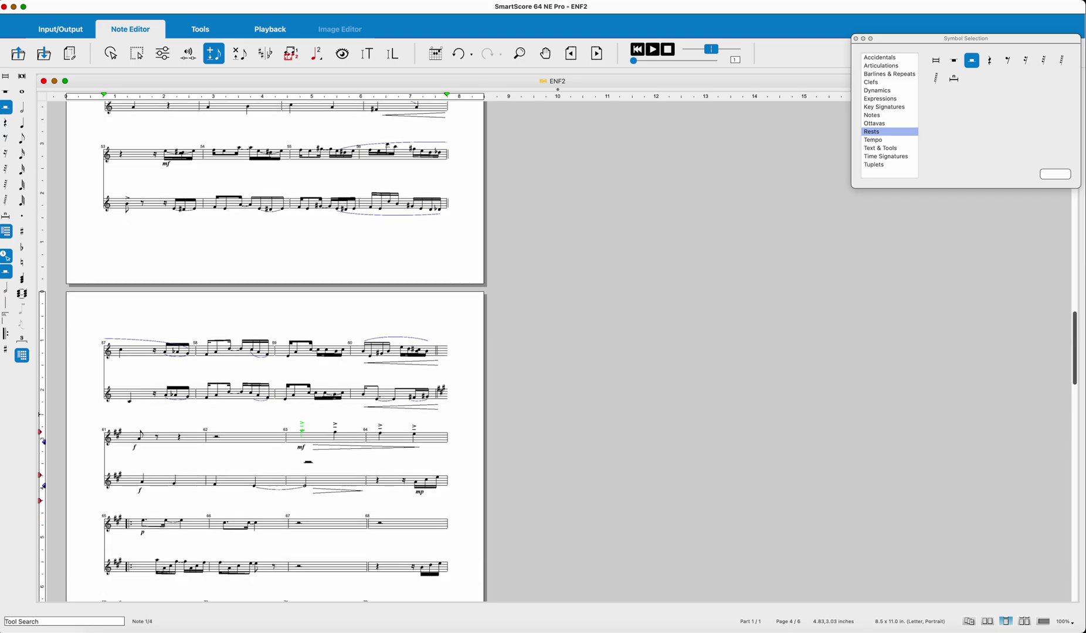
scroll(308, 462, up, 10)
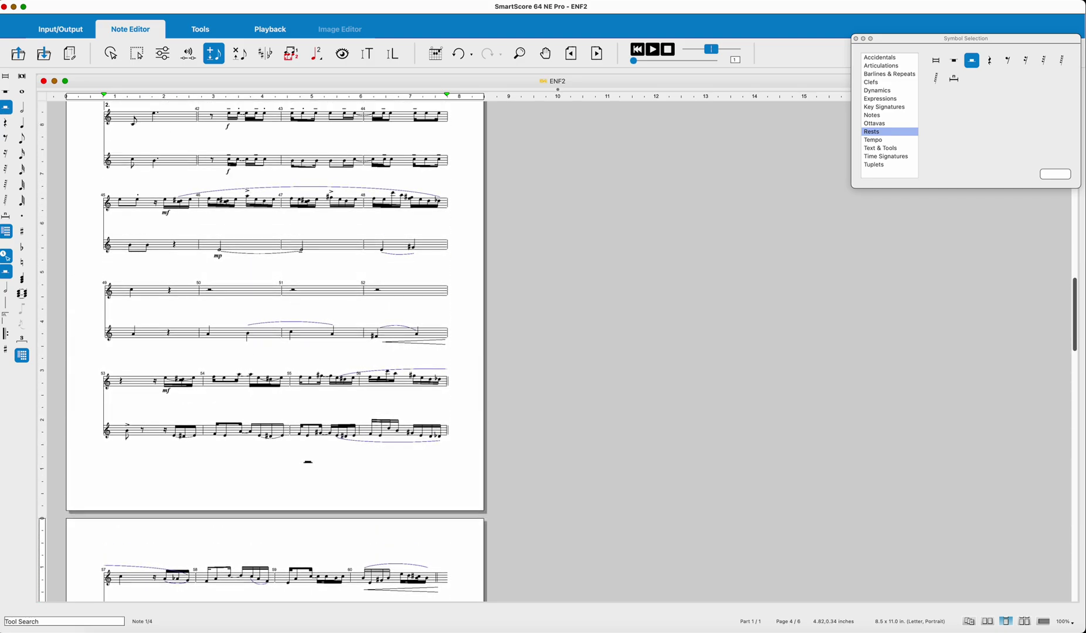
scroll(308, 462, up, 6)
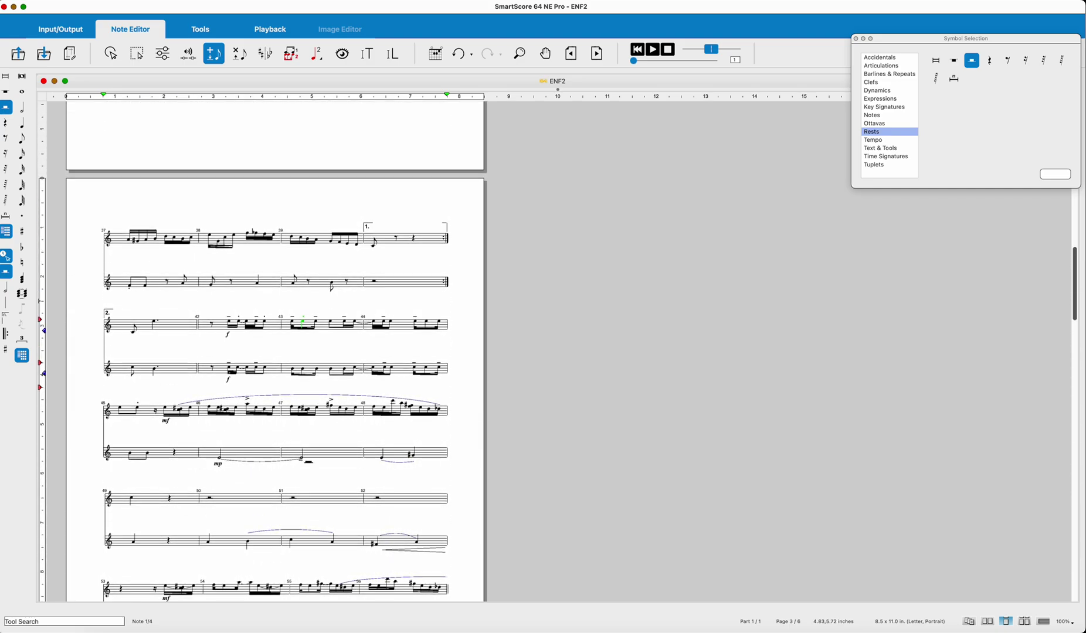
scroll(309, 462, up, 11)
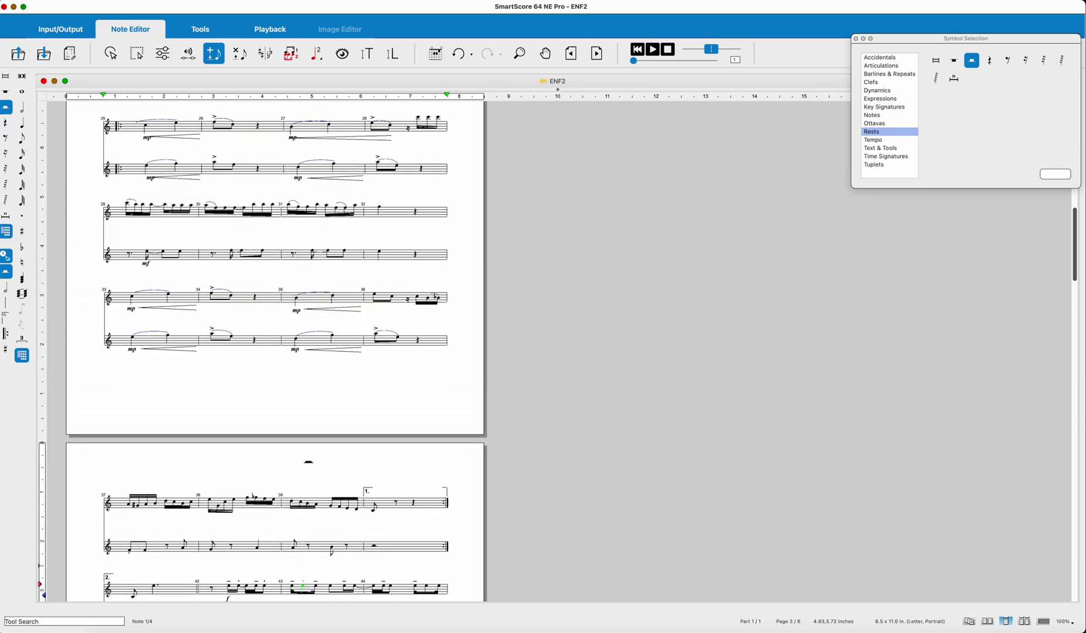
scroll(309, 462, up, 9)
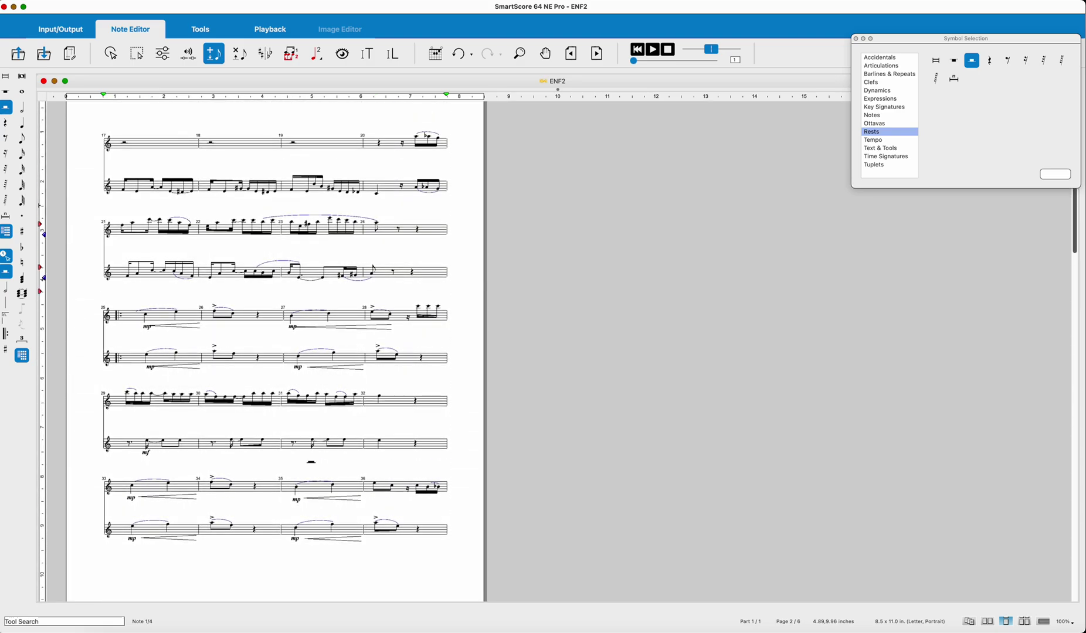
scroll(311, 462, up, 4)
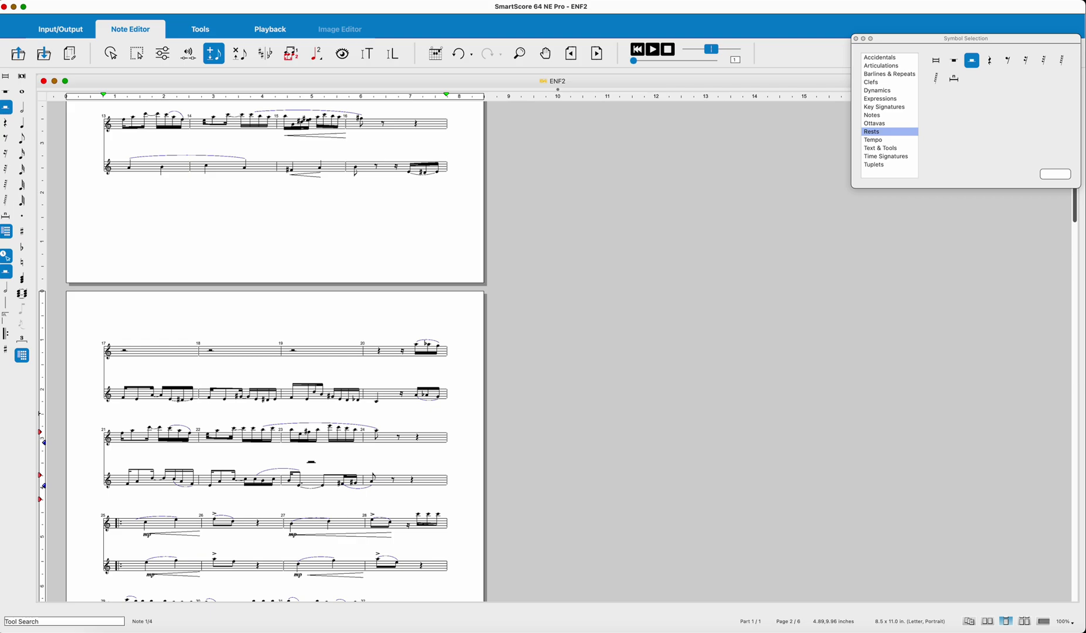
scroll(311, 462, up, 9)
scroll(311, 462, up, 5)
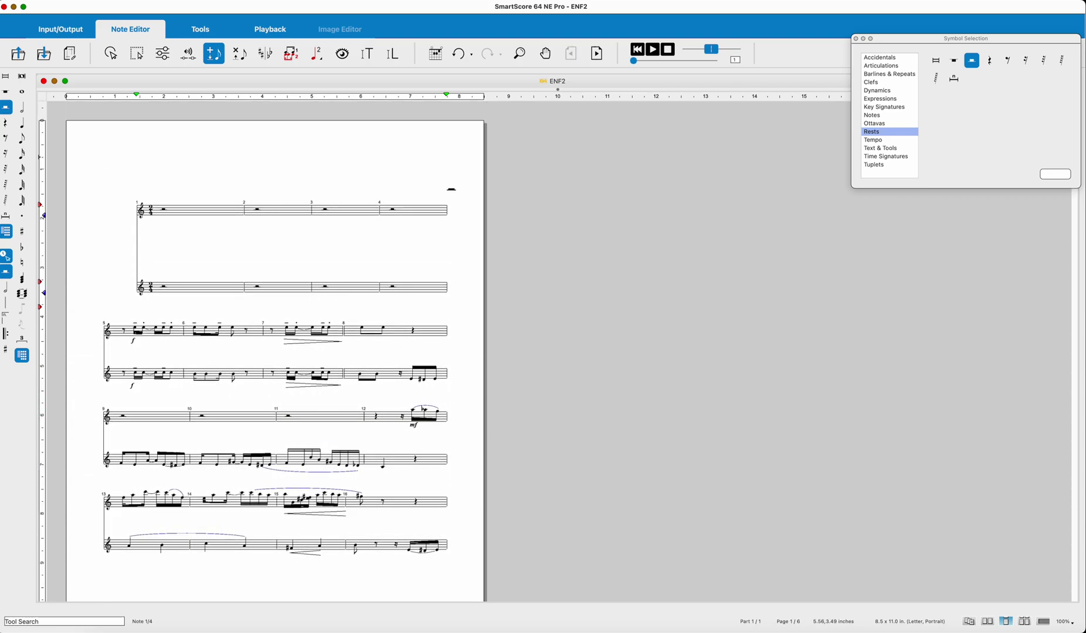
Export the score in MusicXML format to the Downloads folder under the name test.
key(super+s)
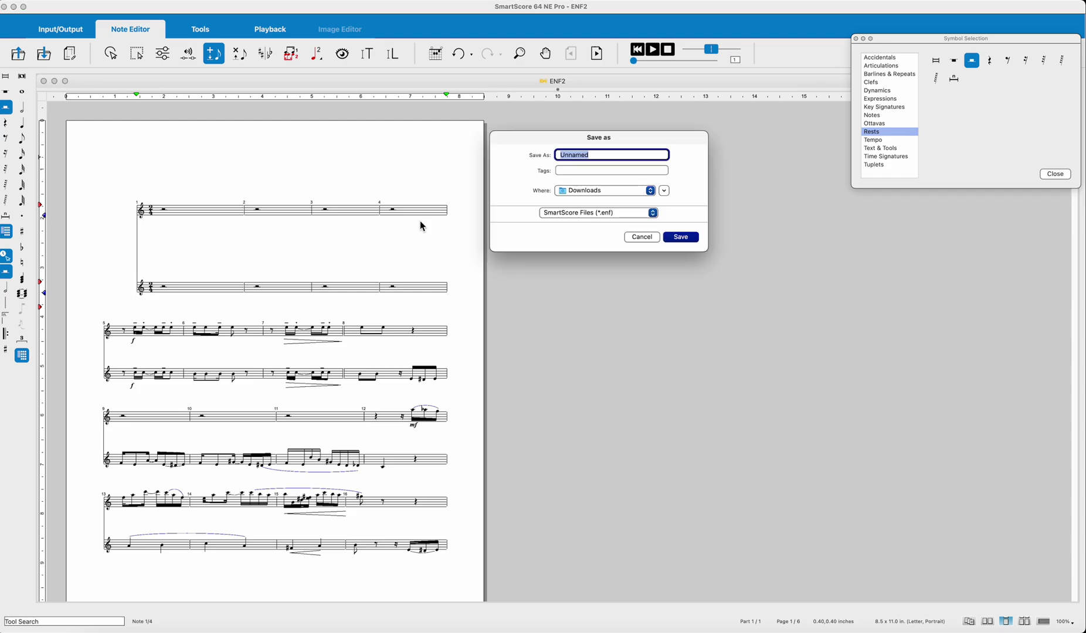
click(643, 238)
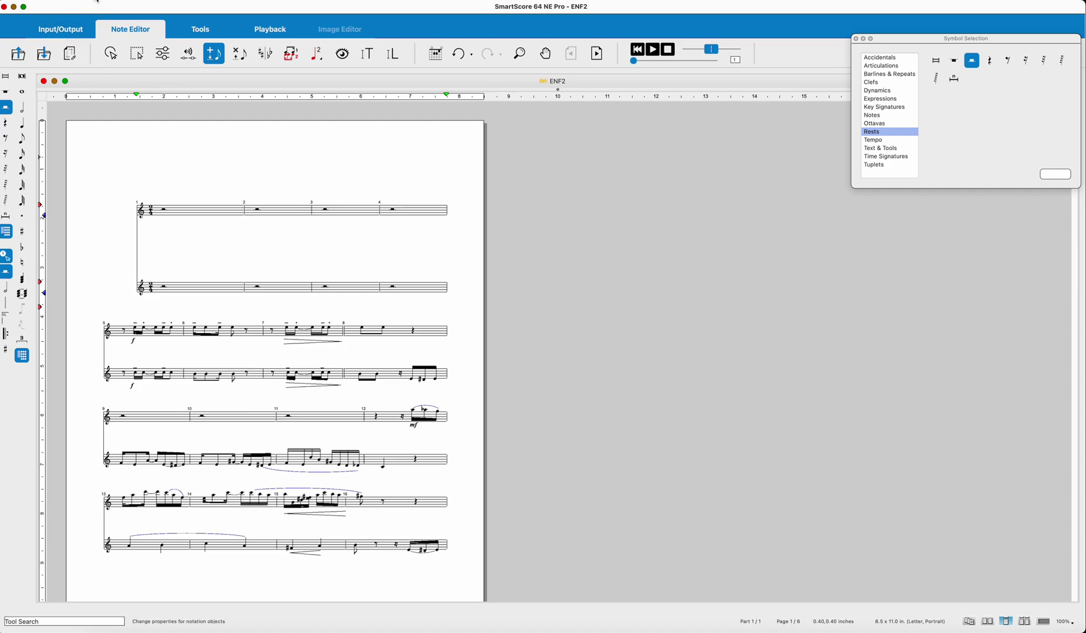
click(97, 4)
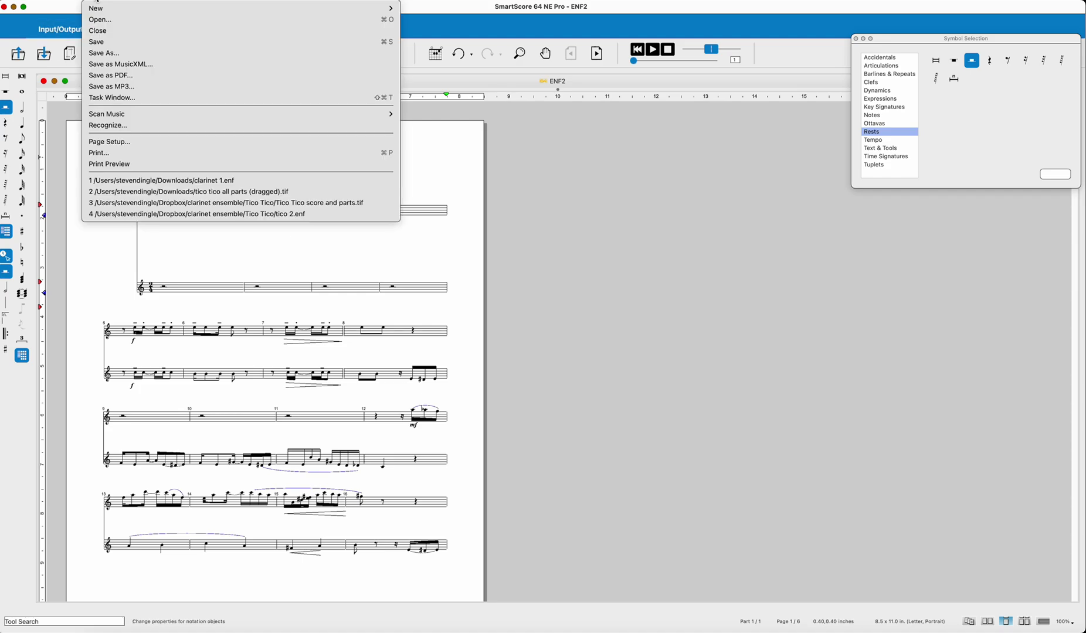
click(121, 65)
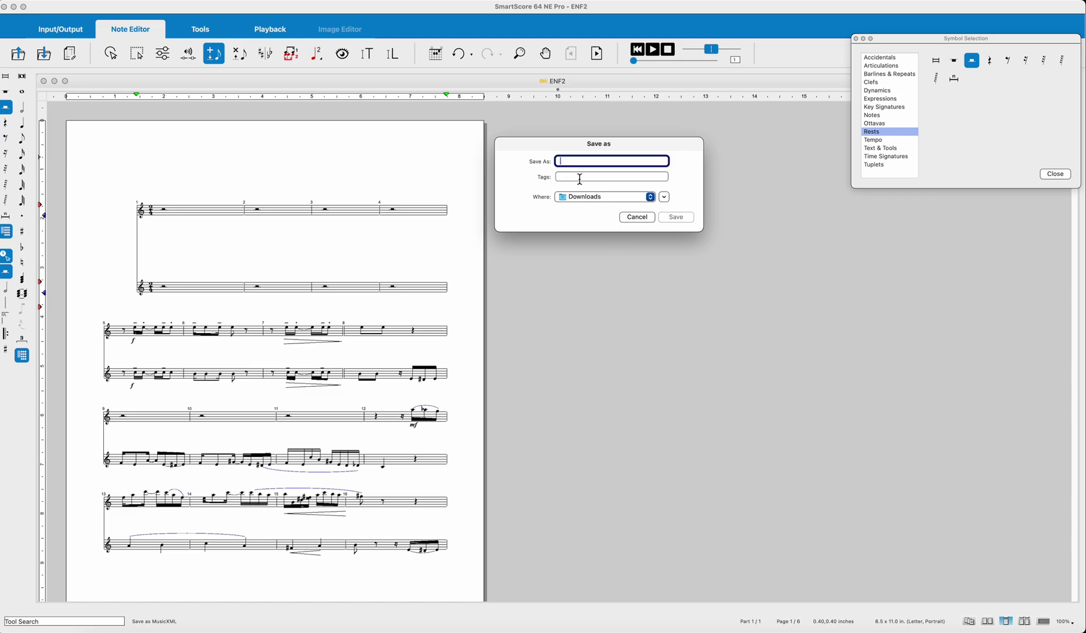
text(test)
key(Return)
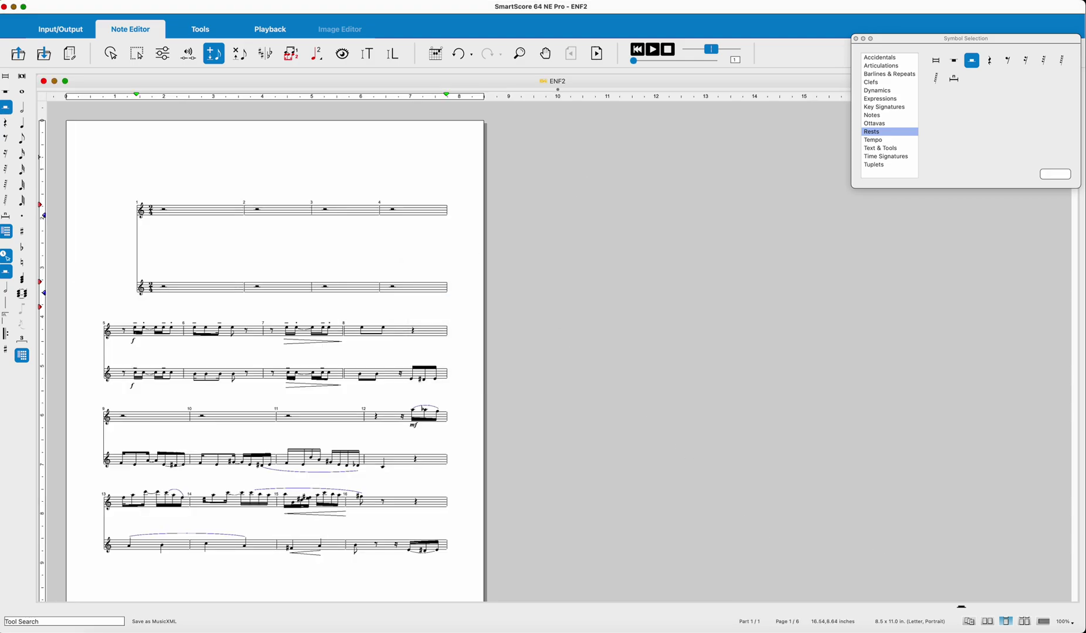
Open the exported test.xml in Dorico and look through pages 1 to 4 of the imported score.
click(1064, 626)
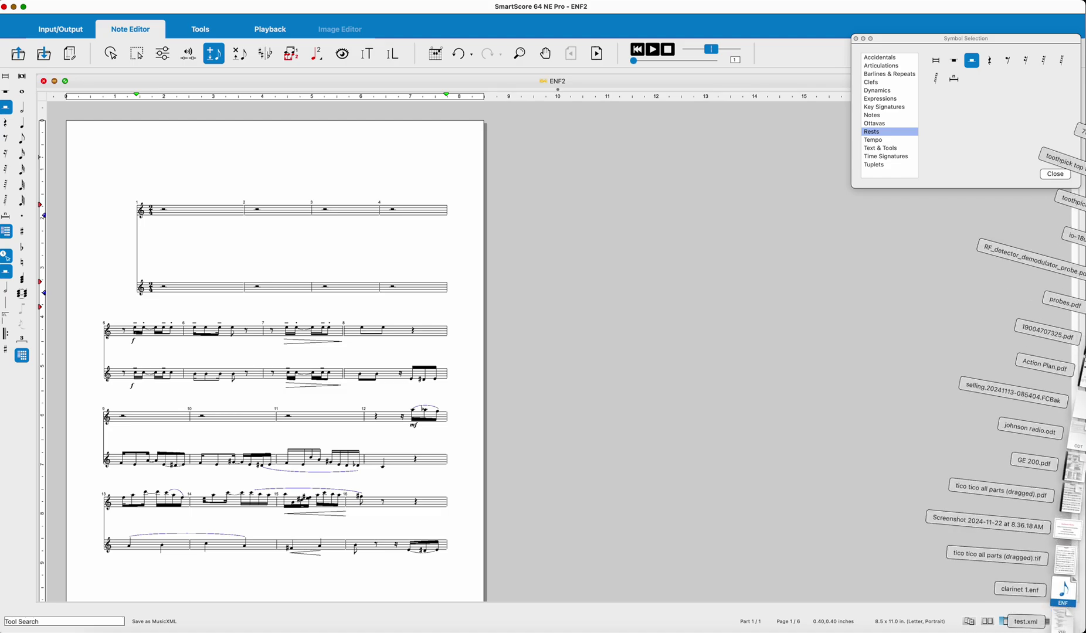
click(1064, 620)
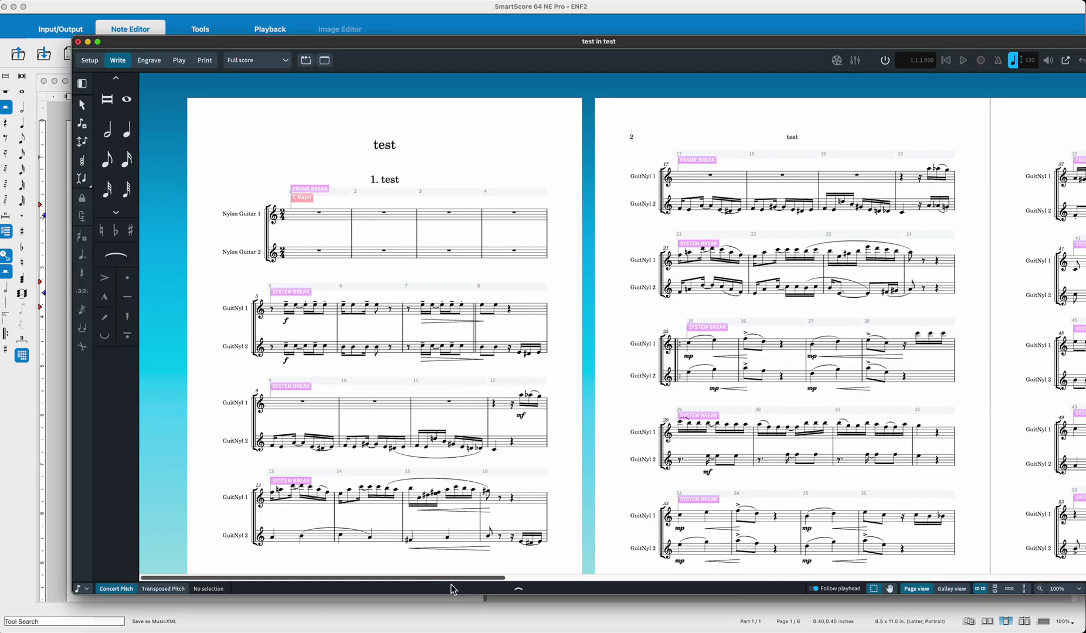
scroll(471, 530, right, 5)
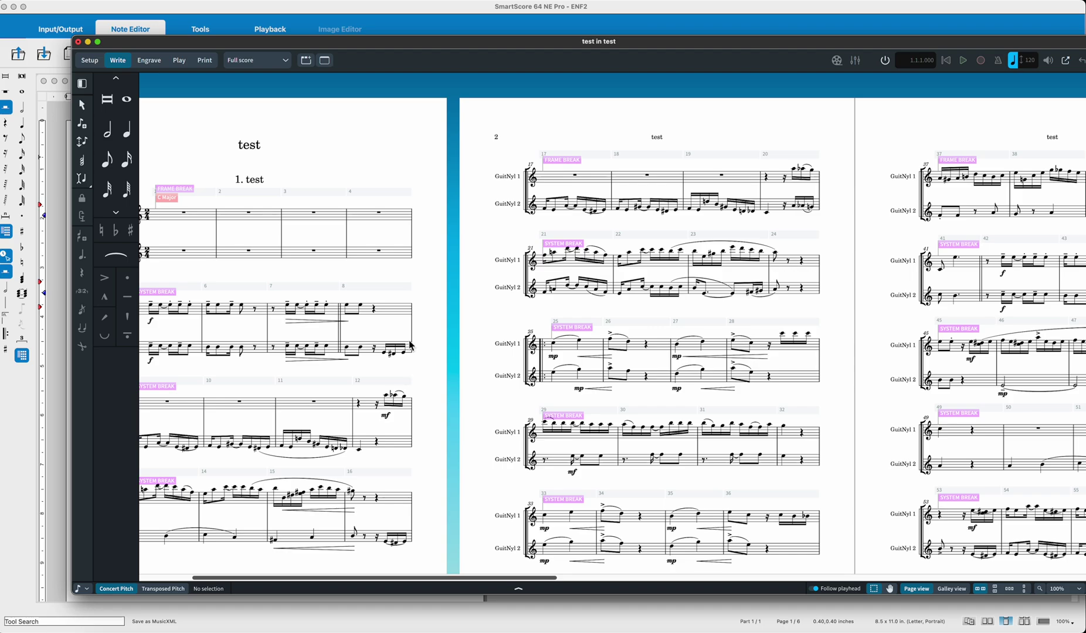
drag(465, 577, 594, 589)
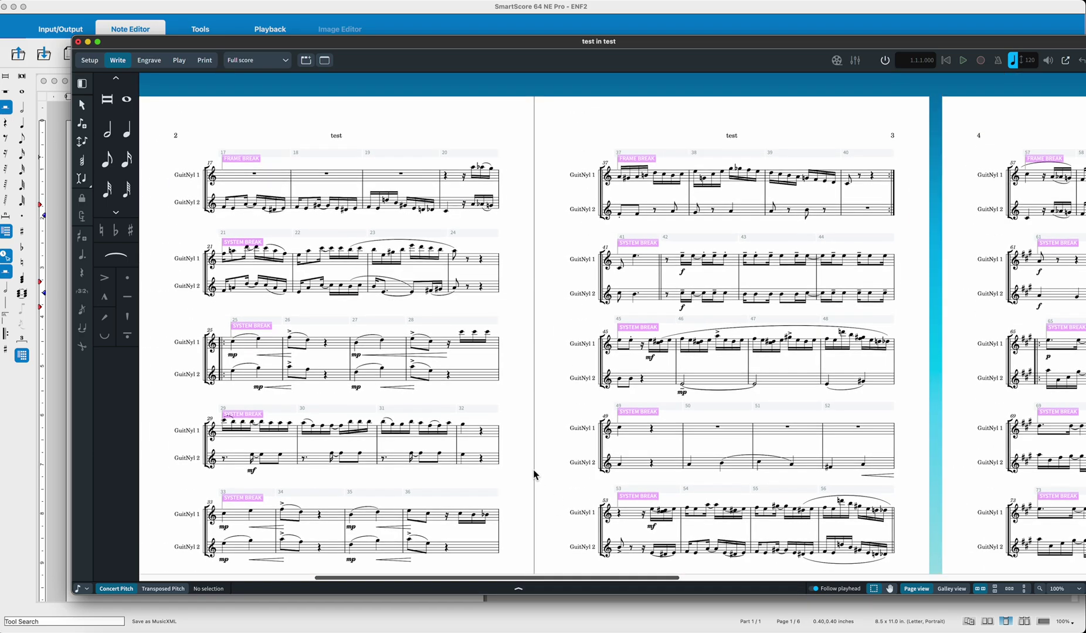
scroll(534, 475, down, 1)
mouse_move(434, 582)
mouse_down()
mouse_move(227, 581)
mouse_move(423, 583)
mouse_up()
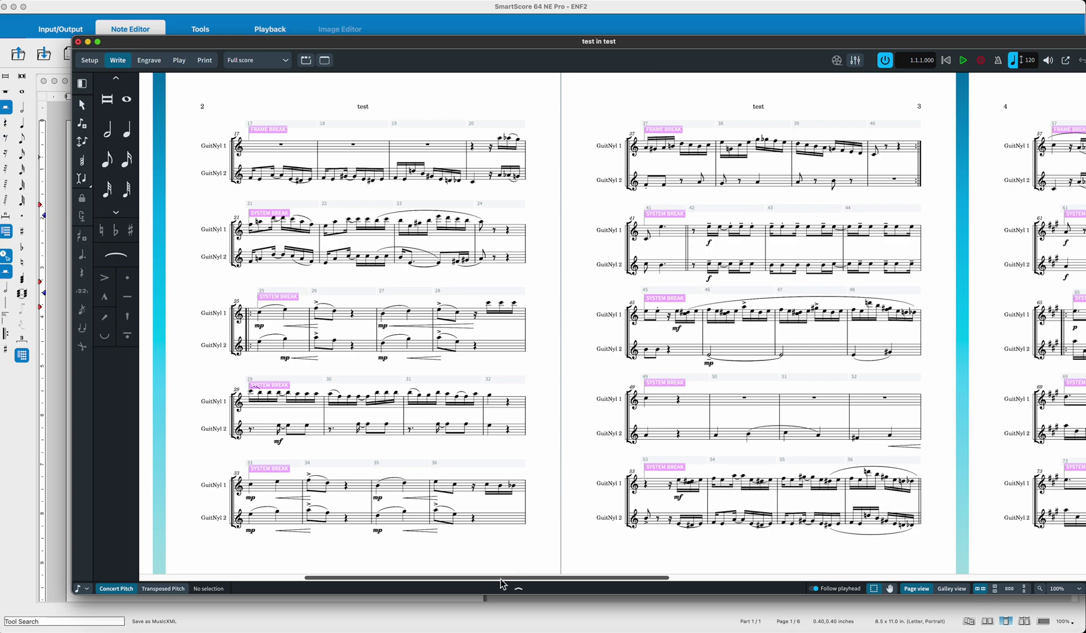
drag(502, 584, 594, 583)
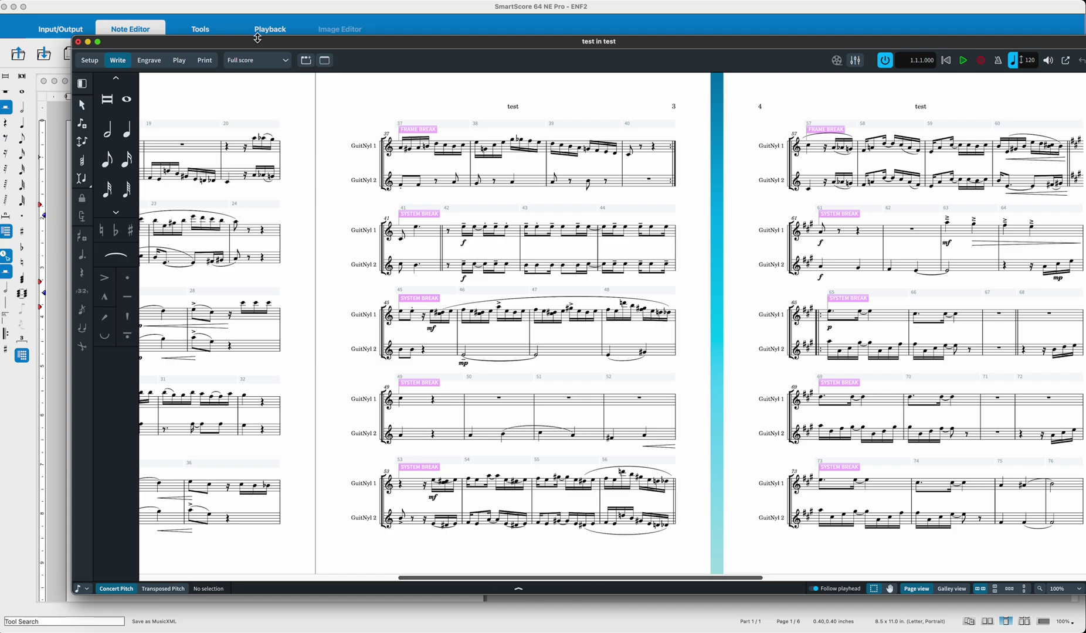
Return from Dorico to SmartScore and close the Symbol Selection window.
click(11, 6)
click(35, 92)
click(578, 326)
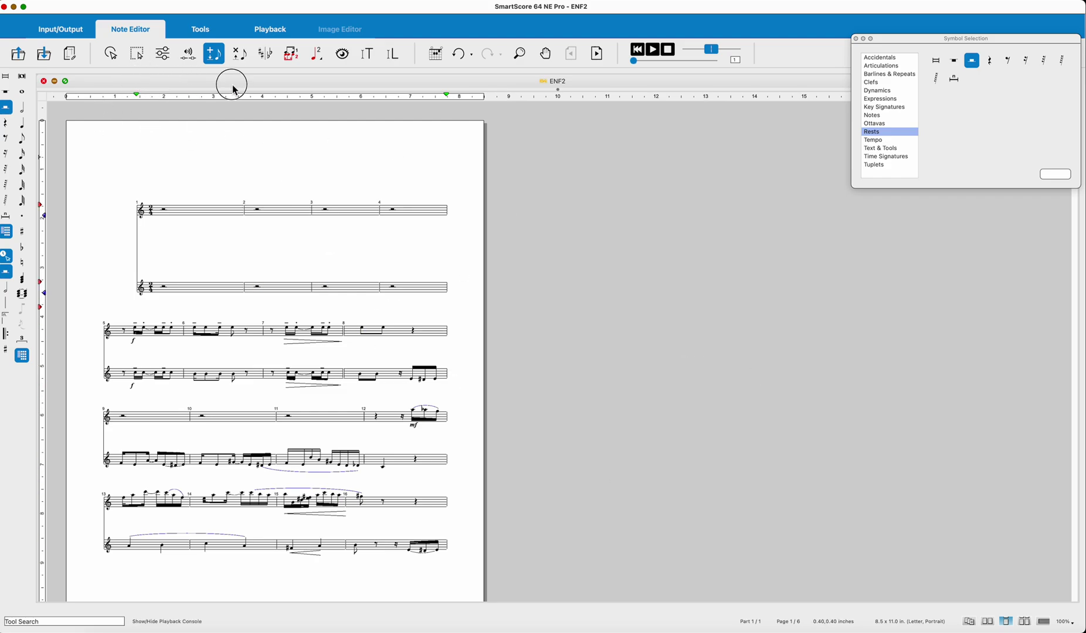
click(880, 248)
key(Escape)
click(1055, 174)
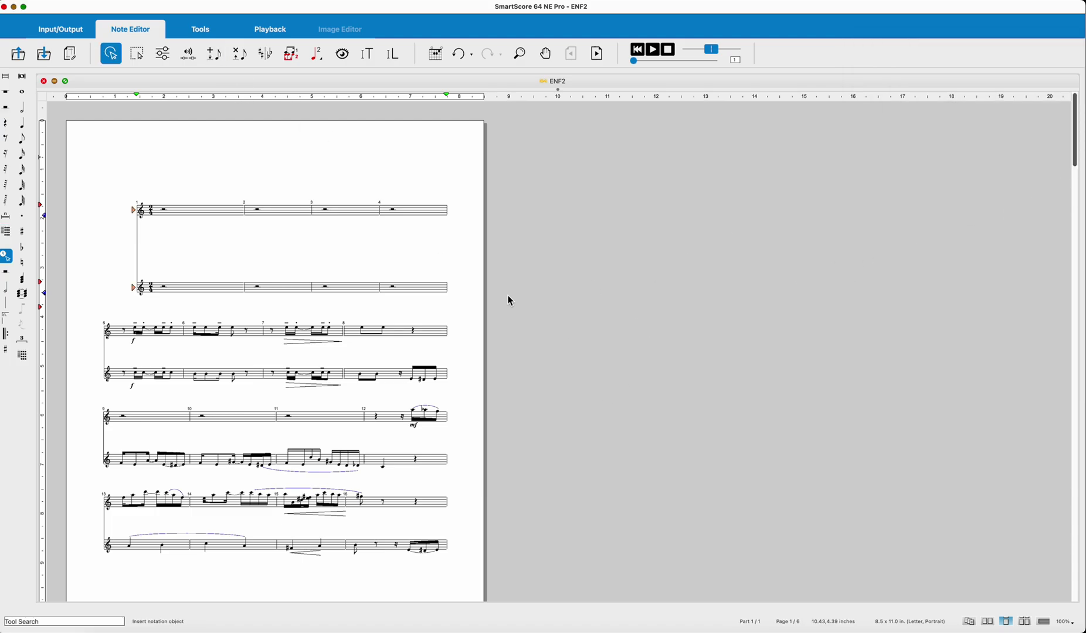
Examine in the Score Structure how the clarinet 1 and ENF2 documents connect to parts and voices, and close it.
double_click(470, 336)
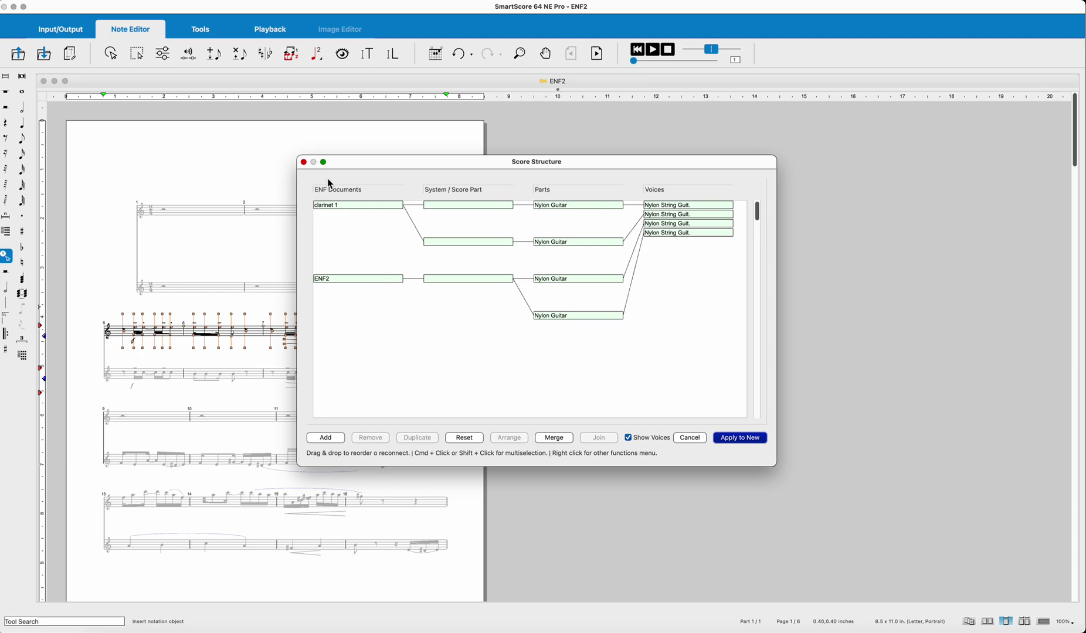
click(744, 440)
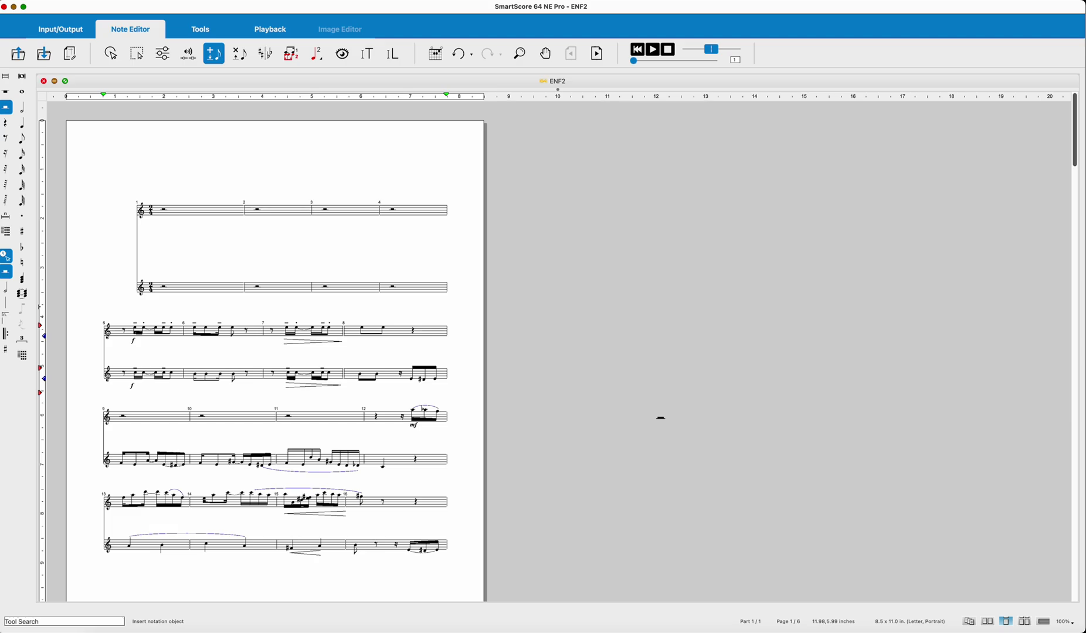
key(super+shift+5)
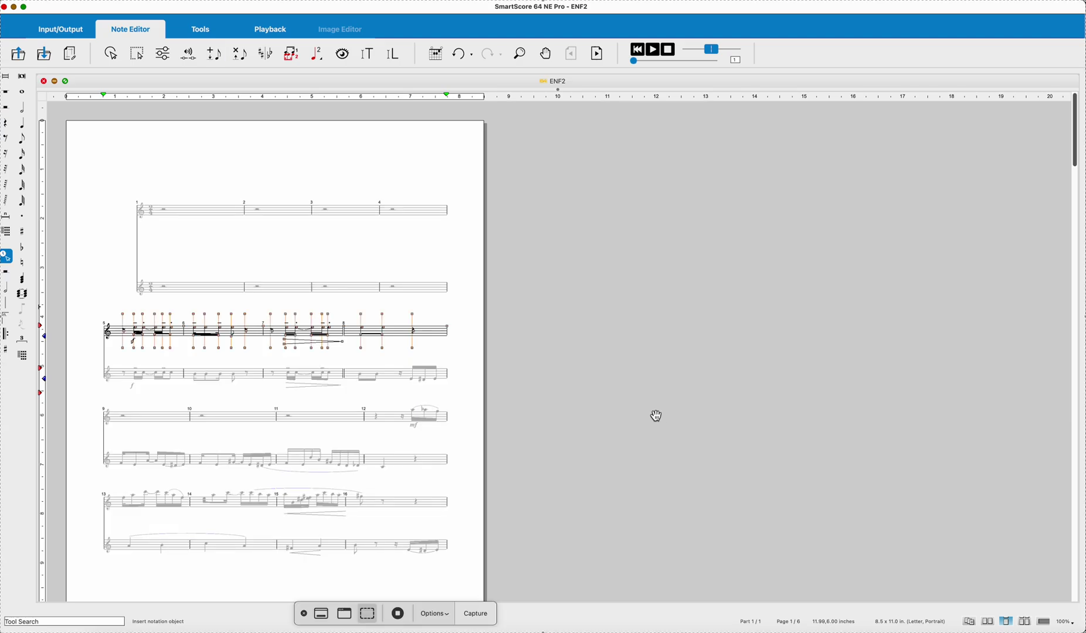